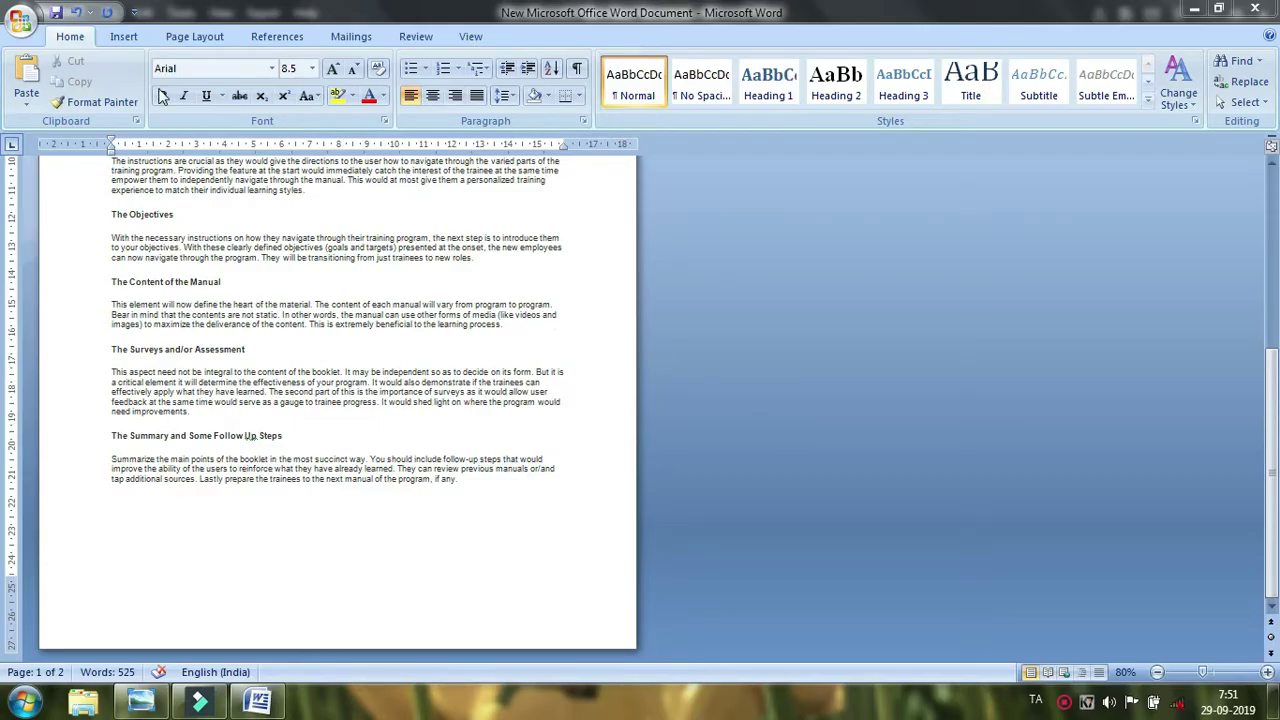
# Show the Insert ribbon with its Picture, Clip Art and Shapes tools for the training manual.
pyautogui.click(120, 38)
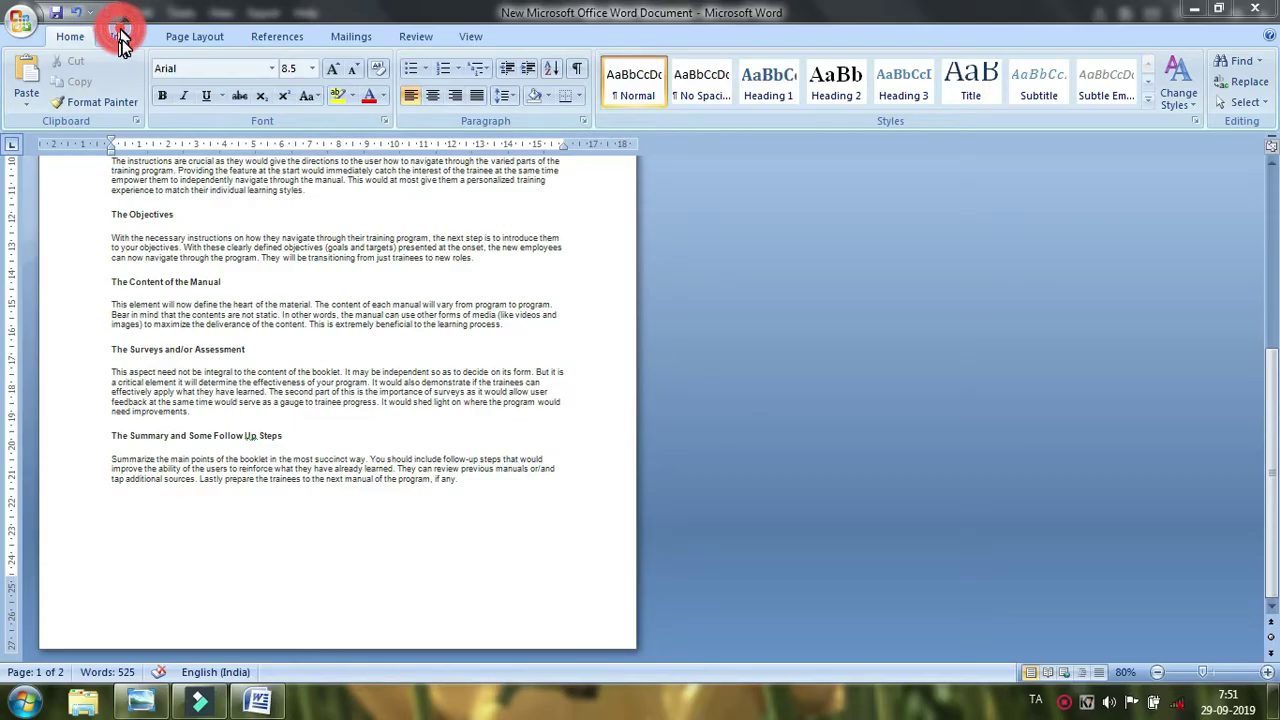
pyautogui.click(124, 40)
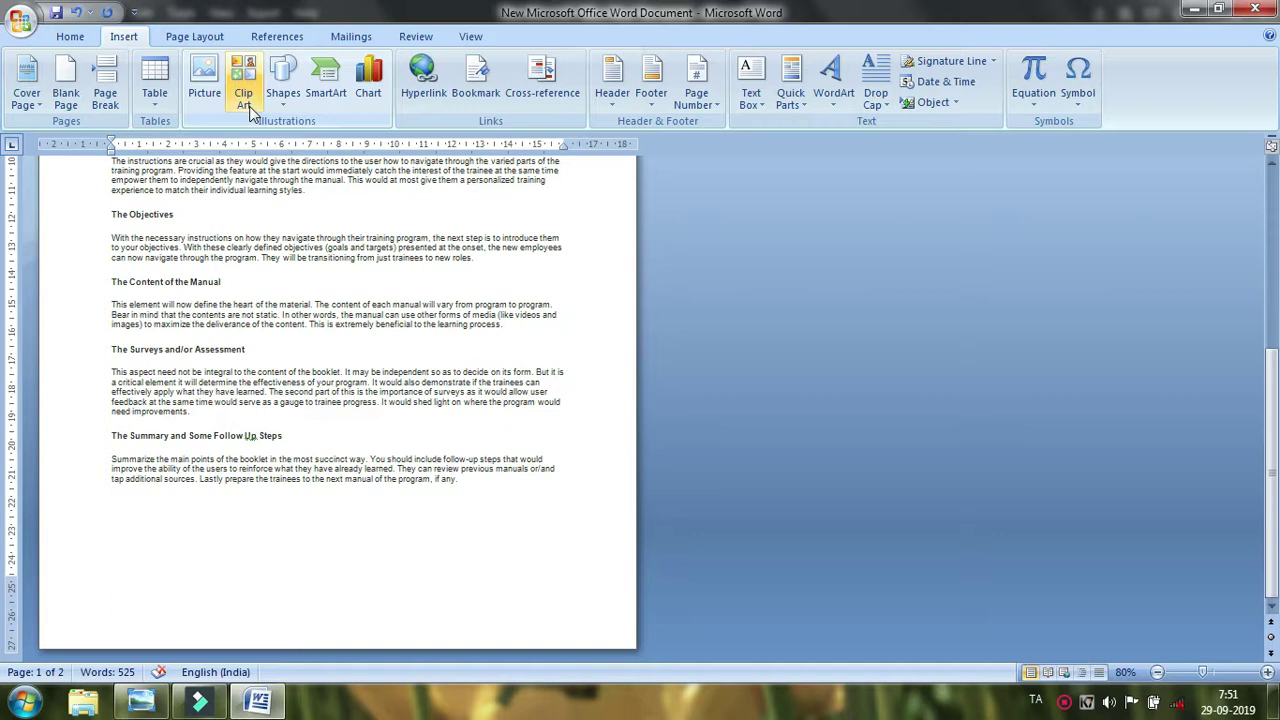
pyautogui.press('super+plus')
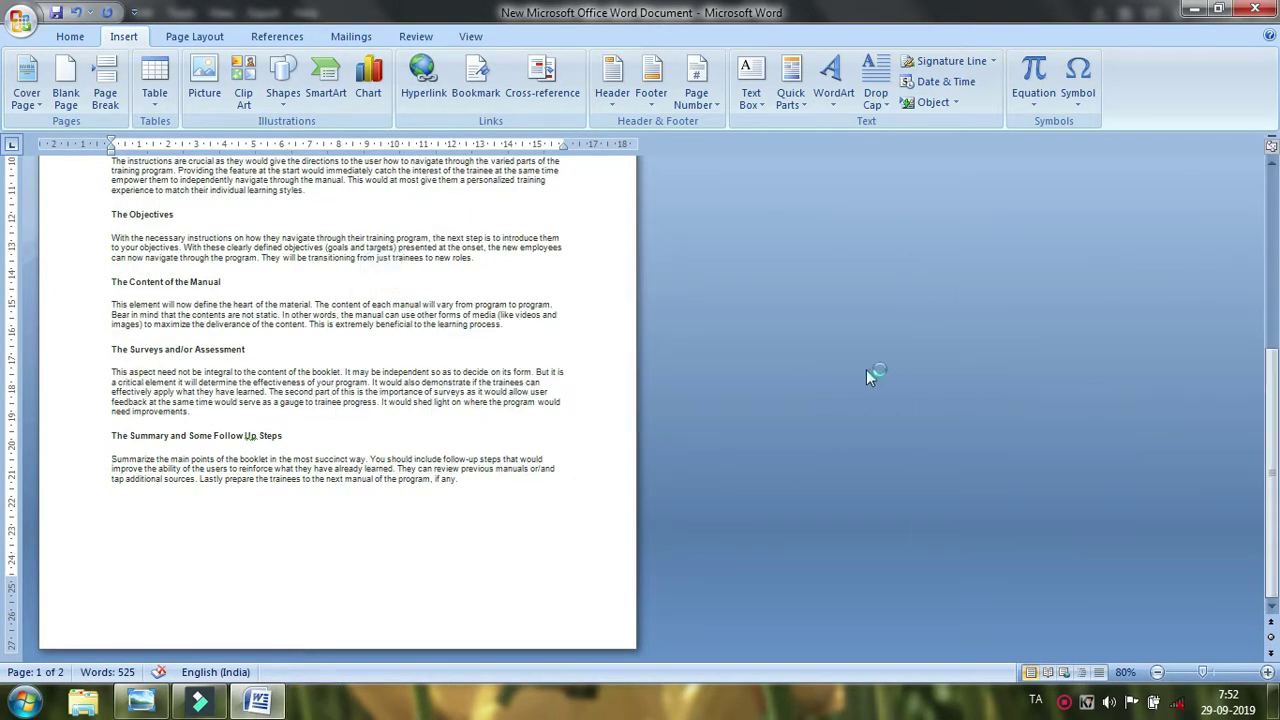
pyautogui.scroll(3, 800, 380)
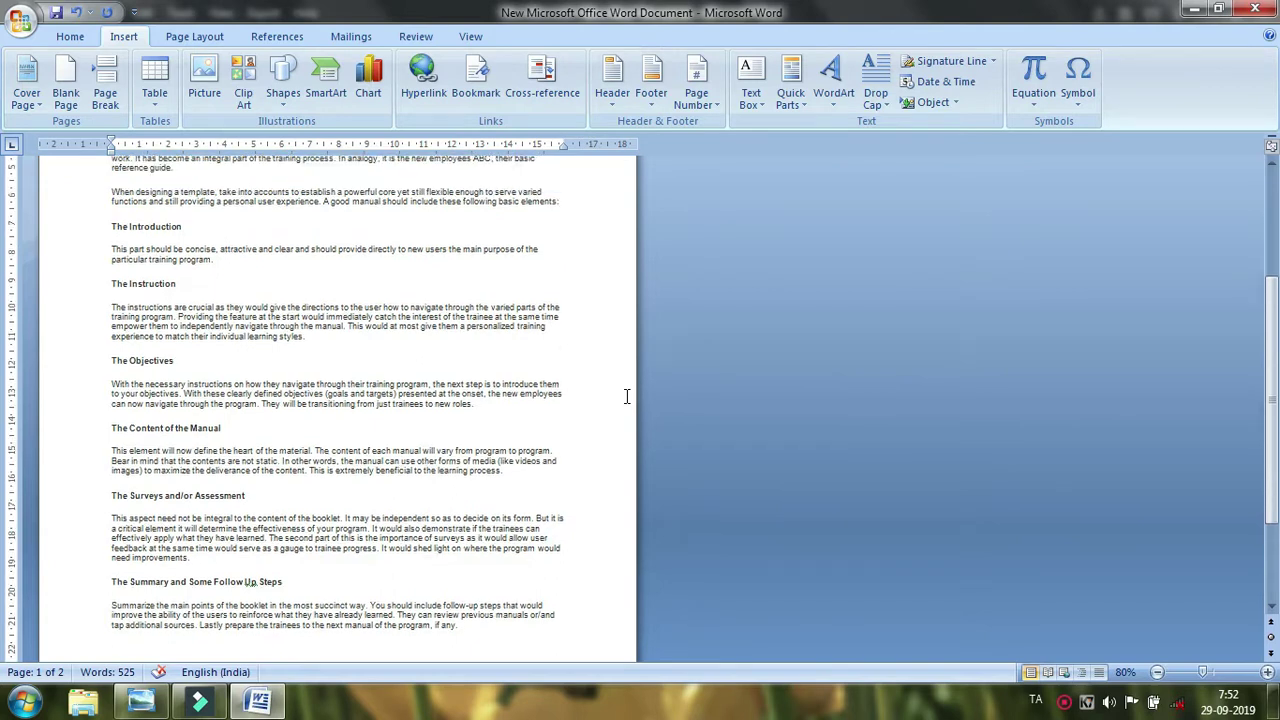
pyautogui.press('super')
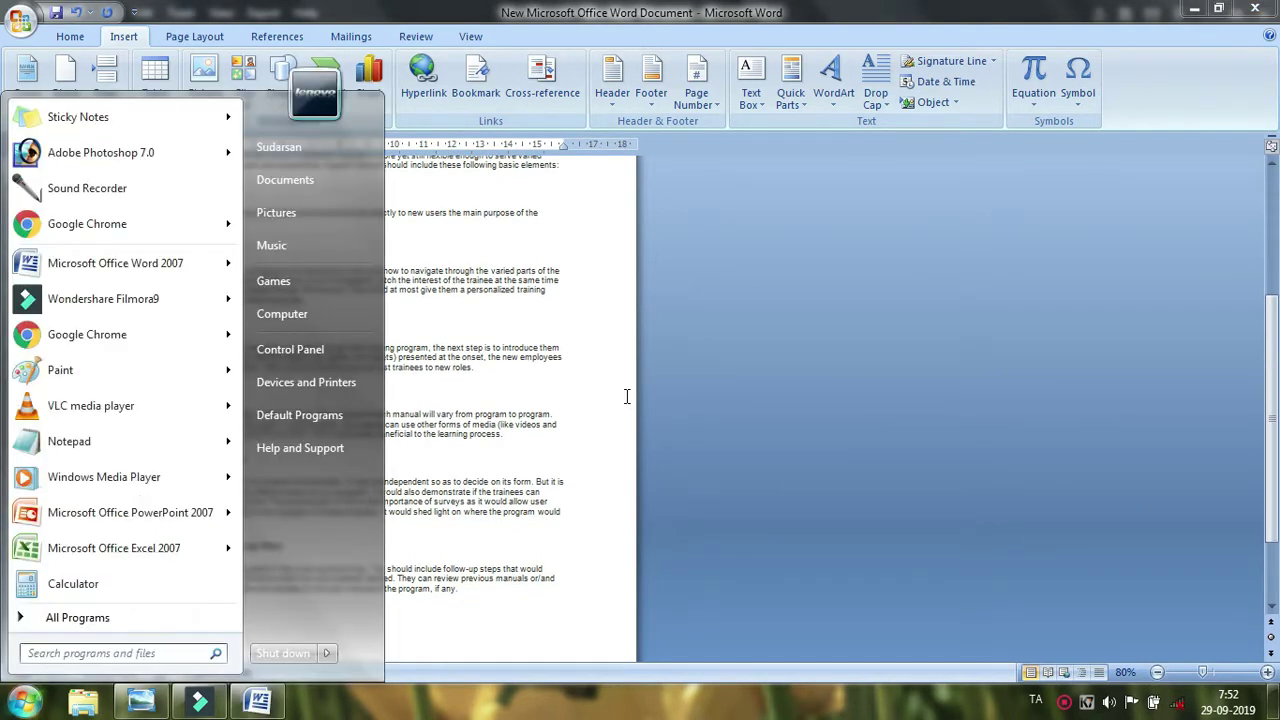
pyautogui.press('Escape')
pyautogui.scroll(-2, 630, 378)
pyautogui.scroll(-1, 645, 396)
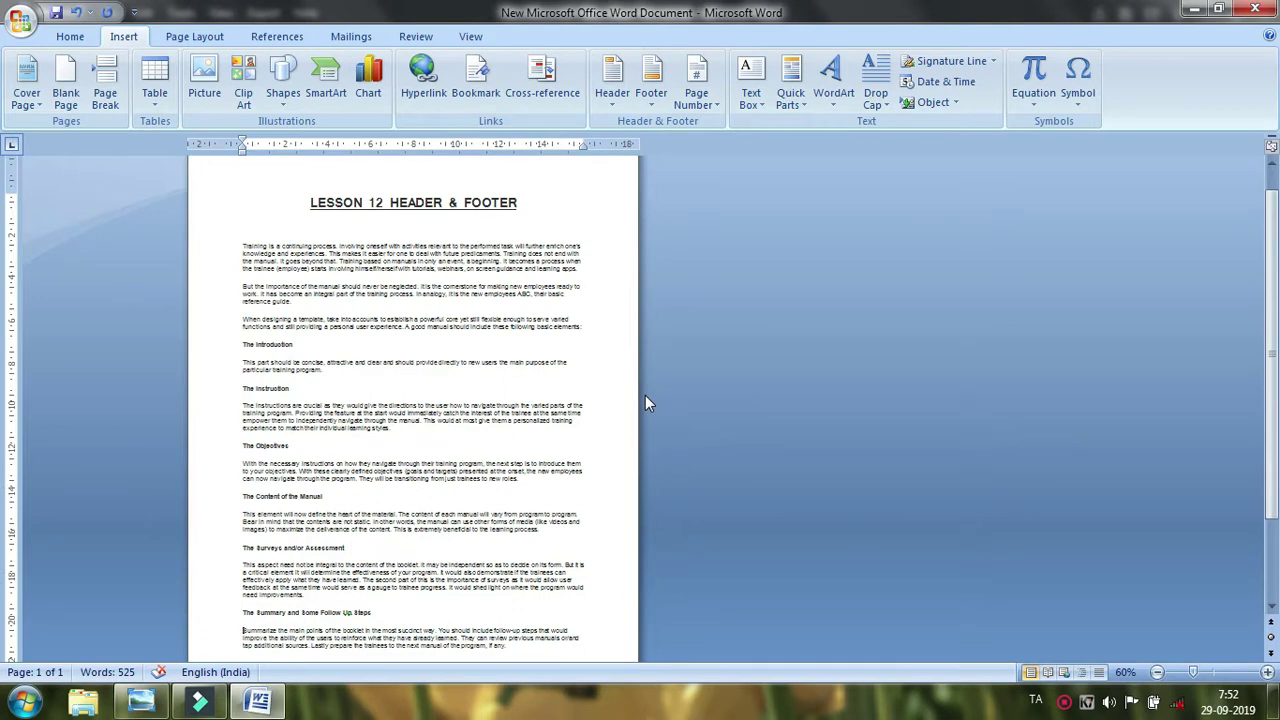
pyautogui.scroll(-2, 645, 402)
pyautogui.scroll(1, 645, 402)
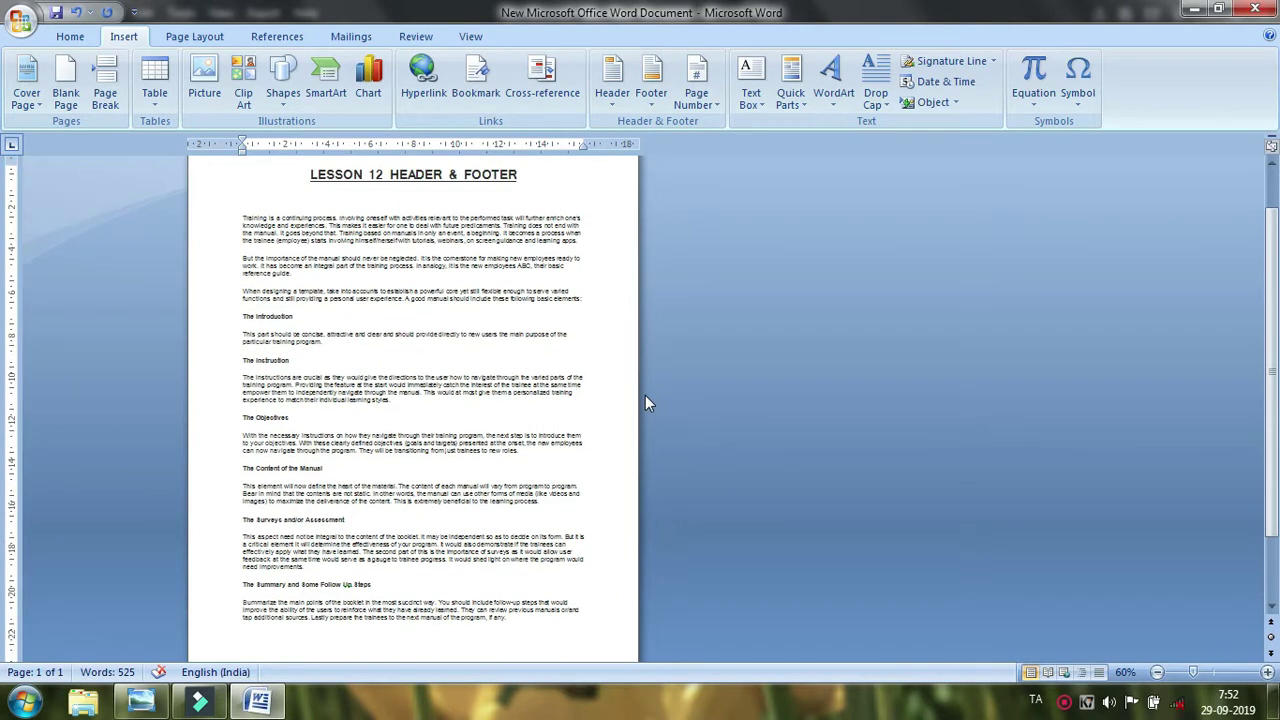
pyautogui.moveTo(462, 343); pyautogui.dragTo(465, 393)
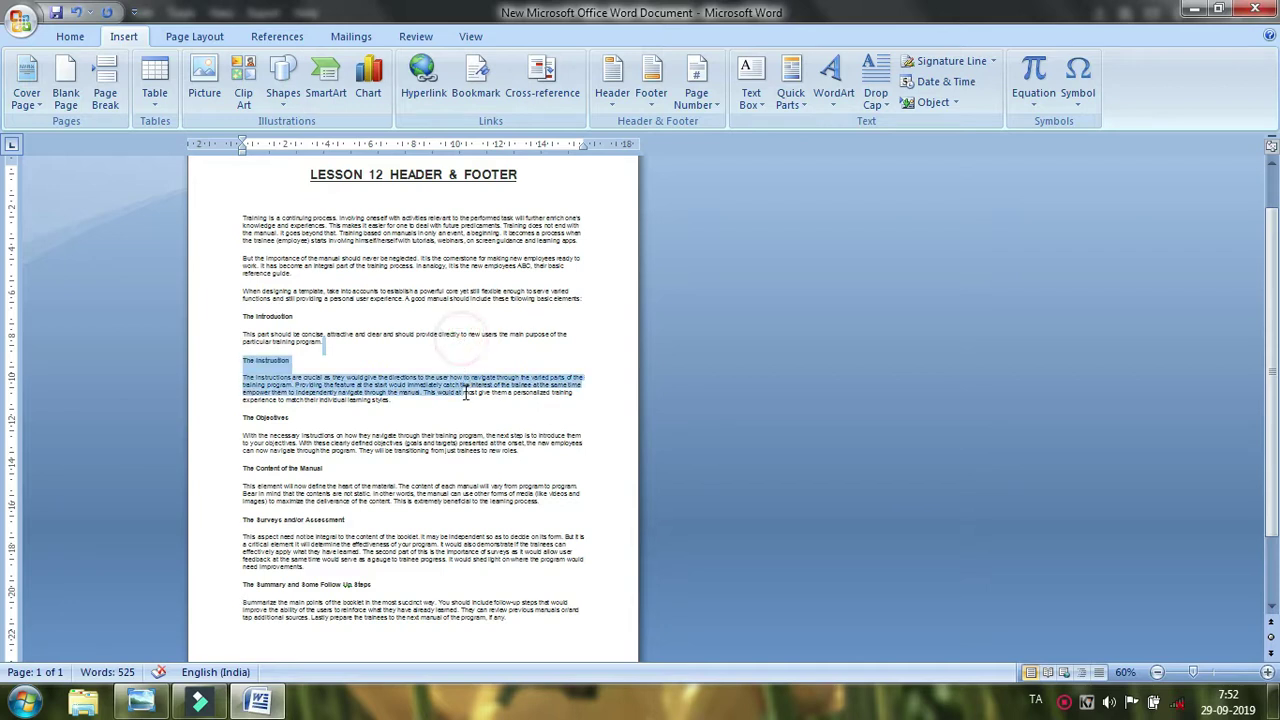
pyautogui.click(515, 365)
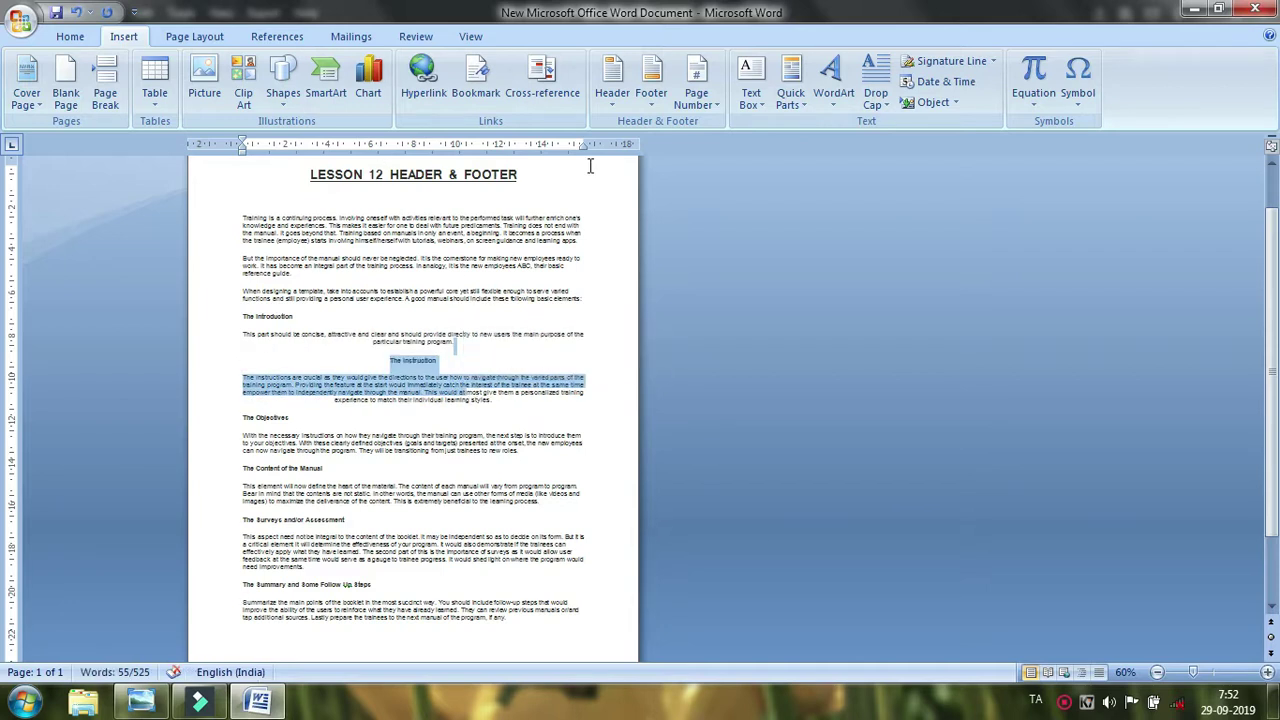
pyautogui.click(77, 13)
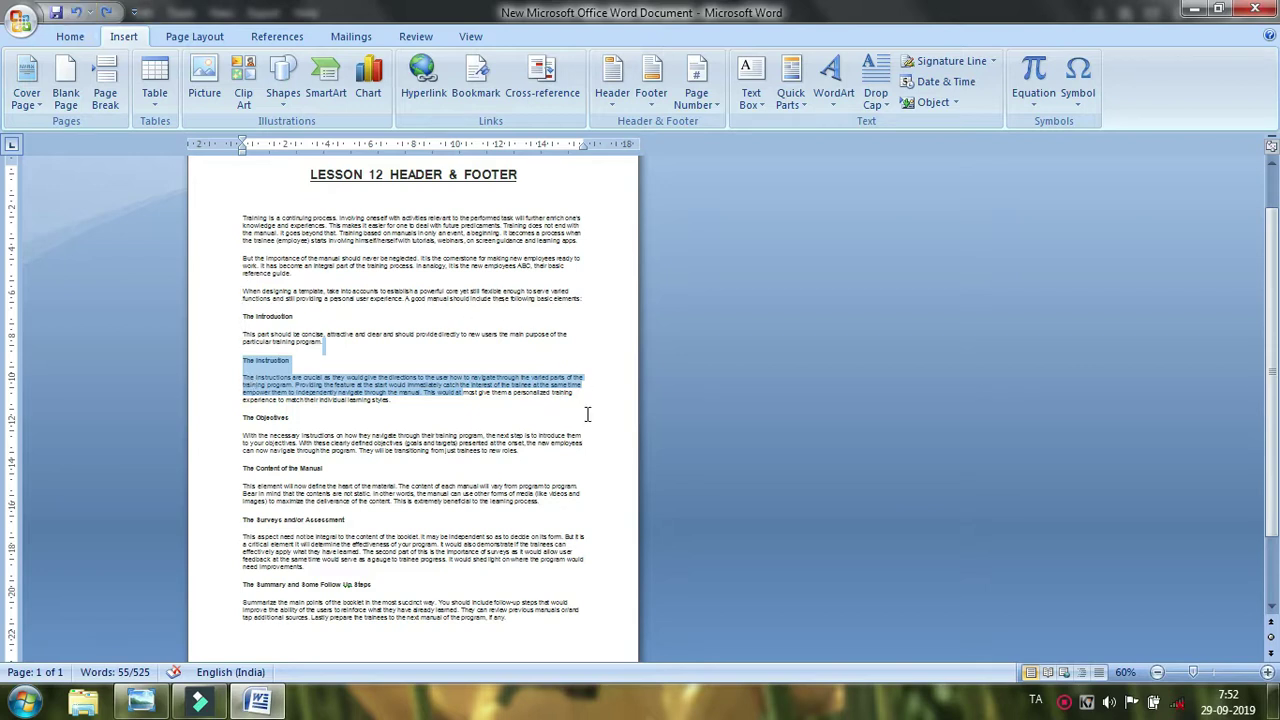
pyautogui.click(614, 392)
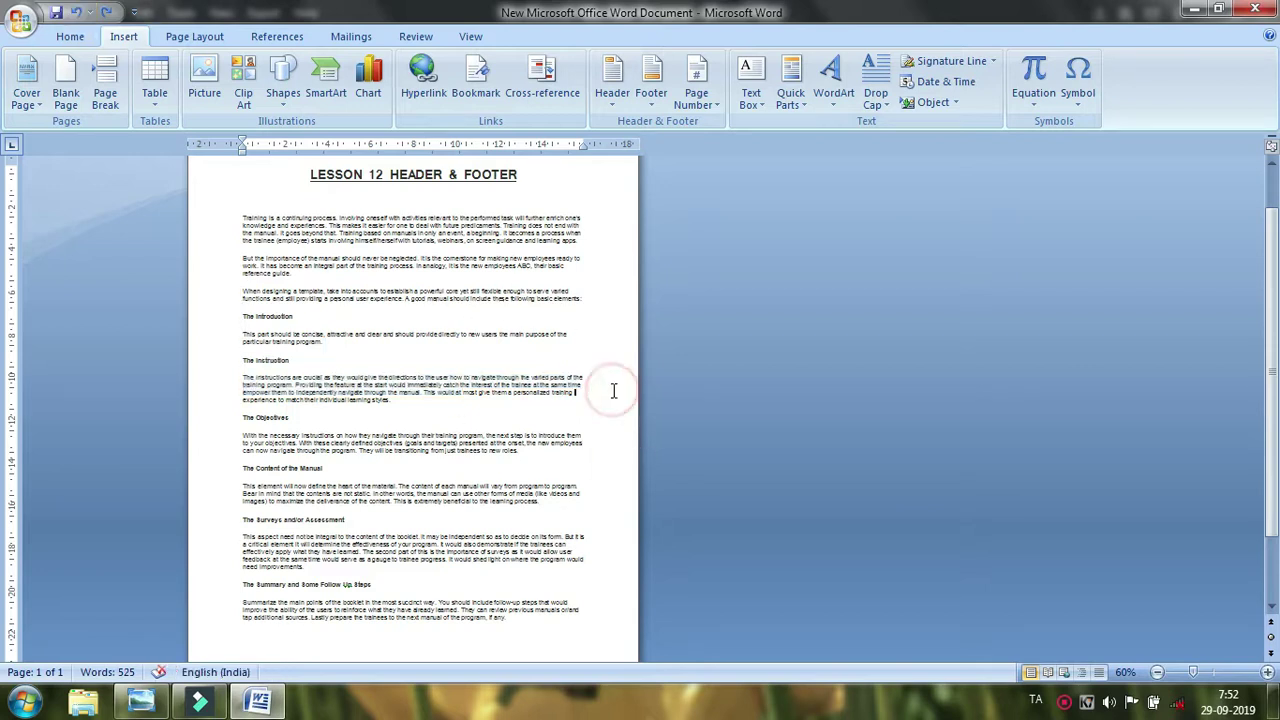
pyautogui.click(338, 345)
pyautogui.click(253, 336)
pyautogui.moveTo(253, 336); pyautogui.dragTo(344, 345)
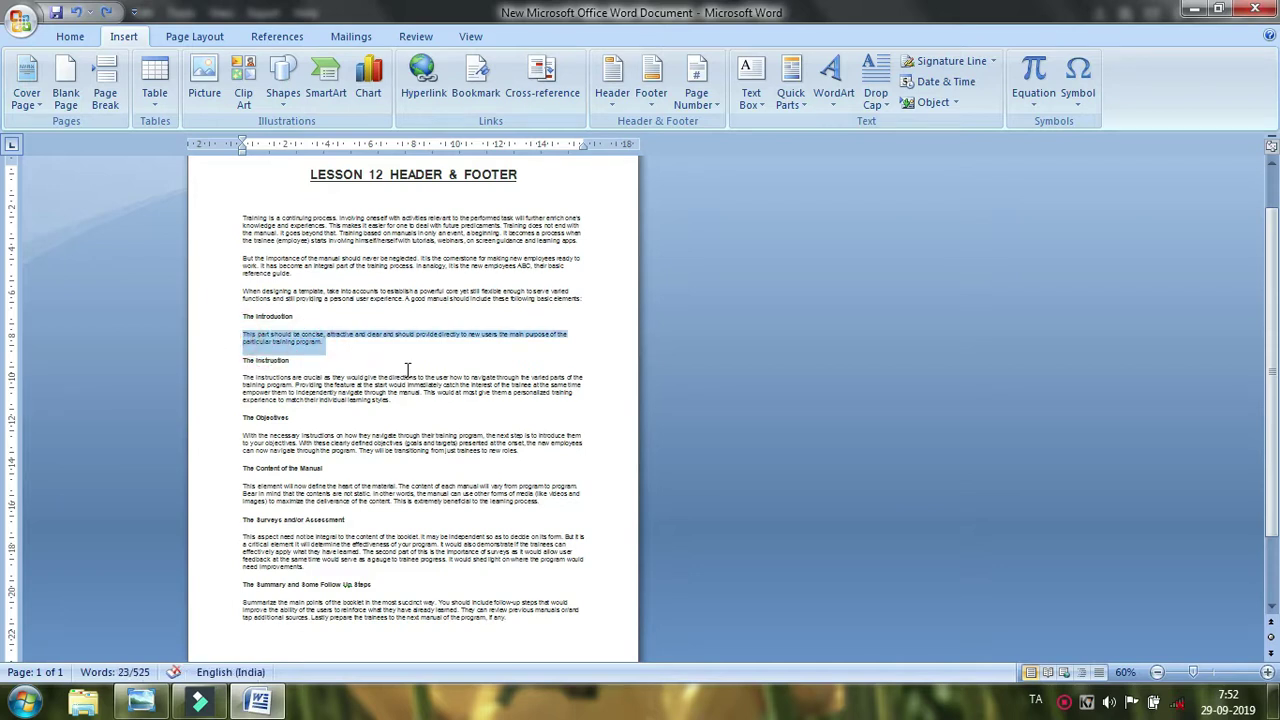
pyautogui.press('super+plus')
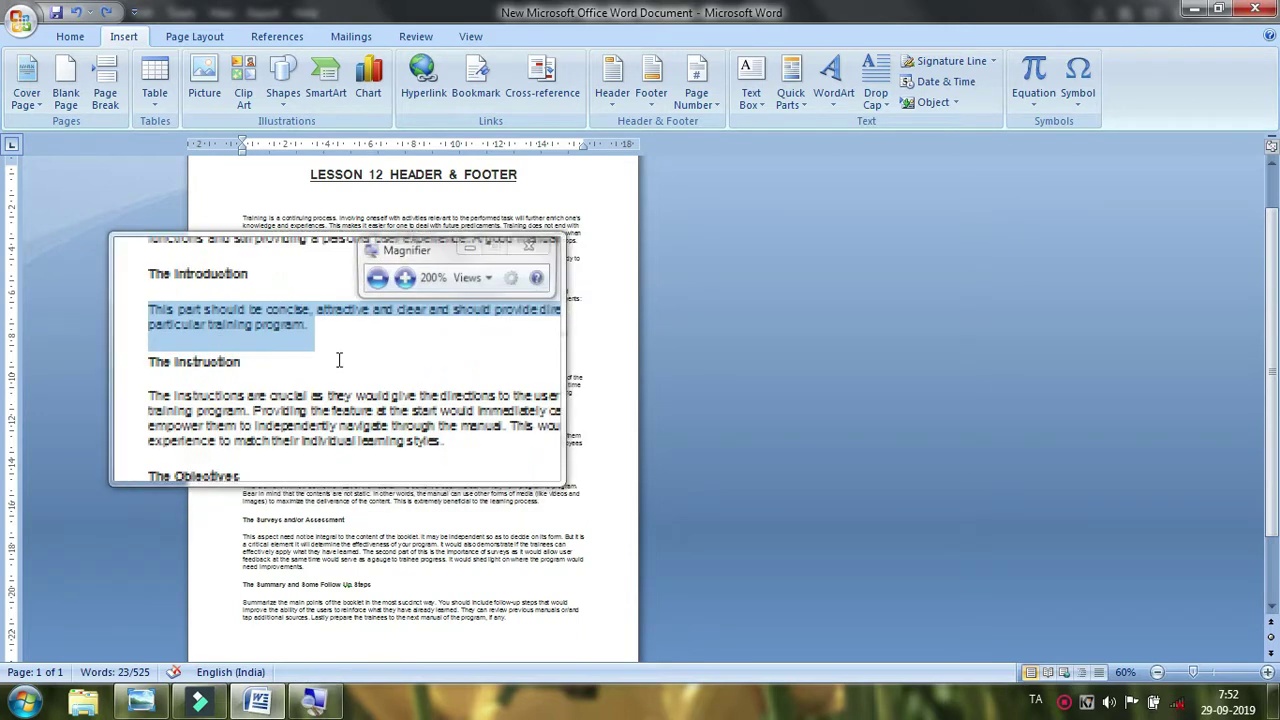
# Insert the 'download' Windows-key picture at the end of the Introduction paragraph.
pyautogui.click(335, 343)
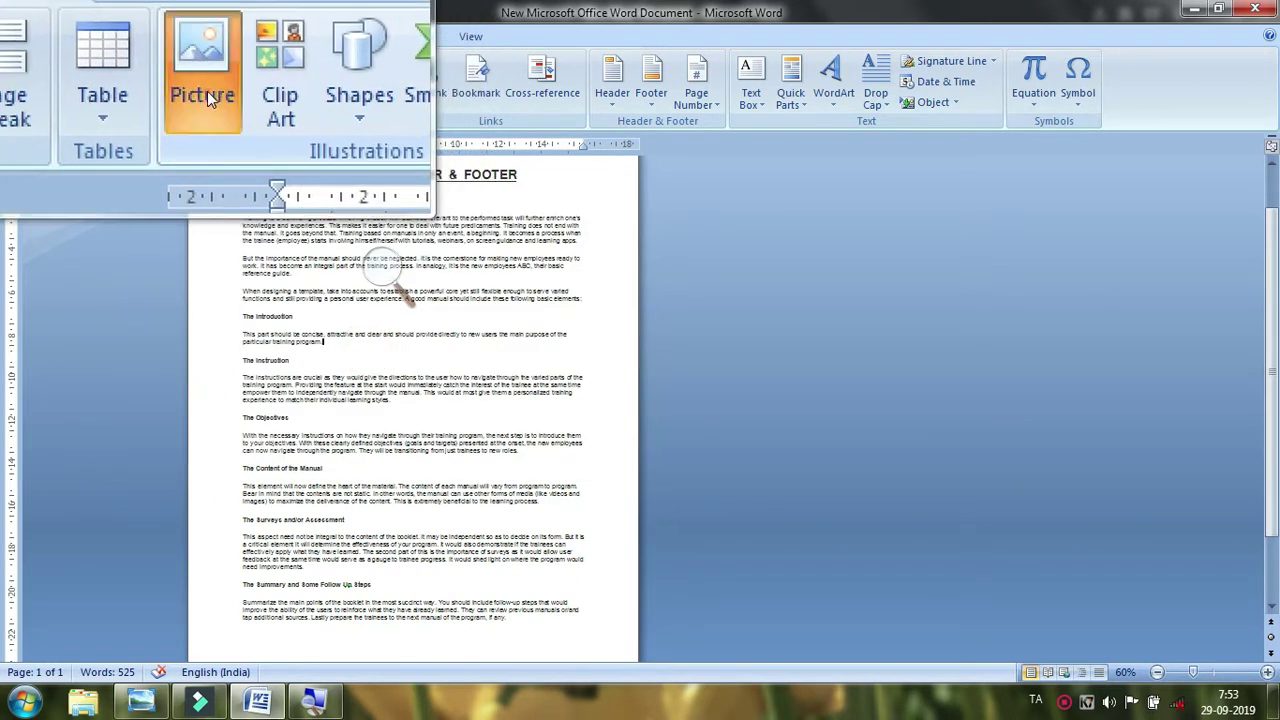
pyautogui.click(207, 91)
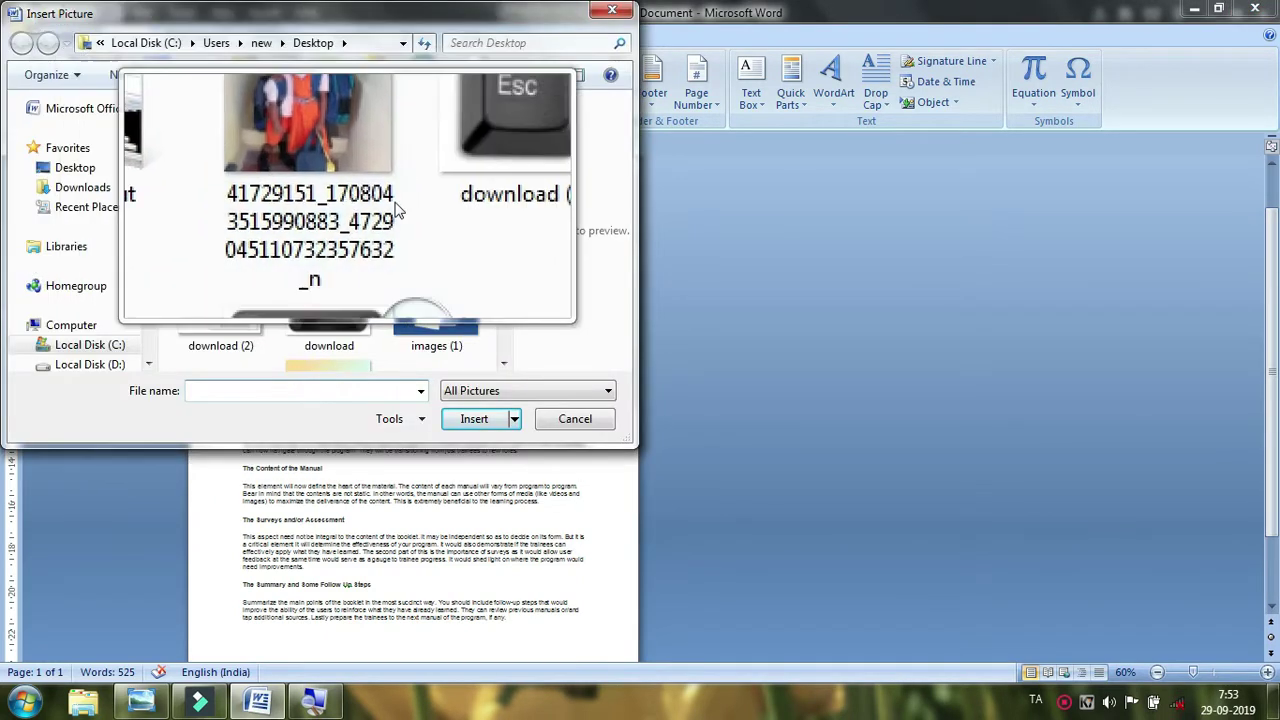
pyautogui.click(335, 305)
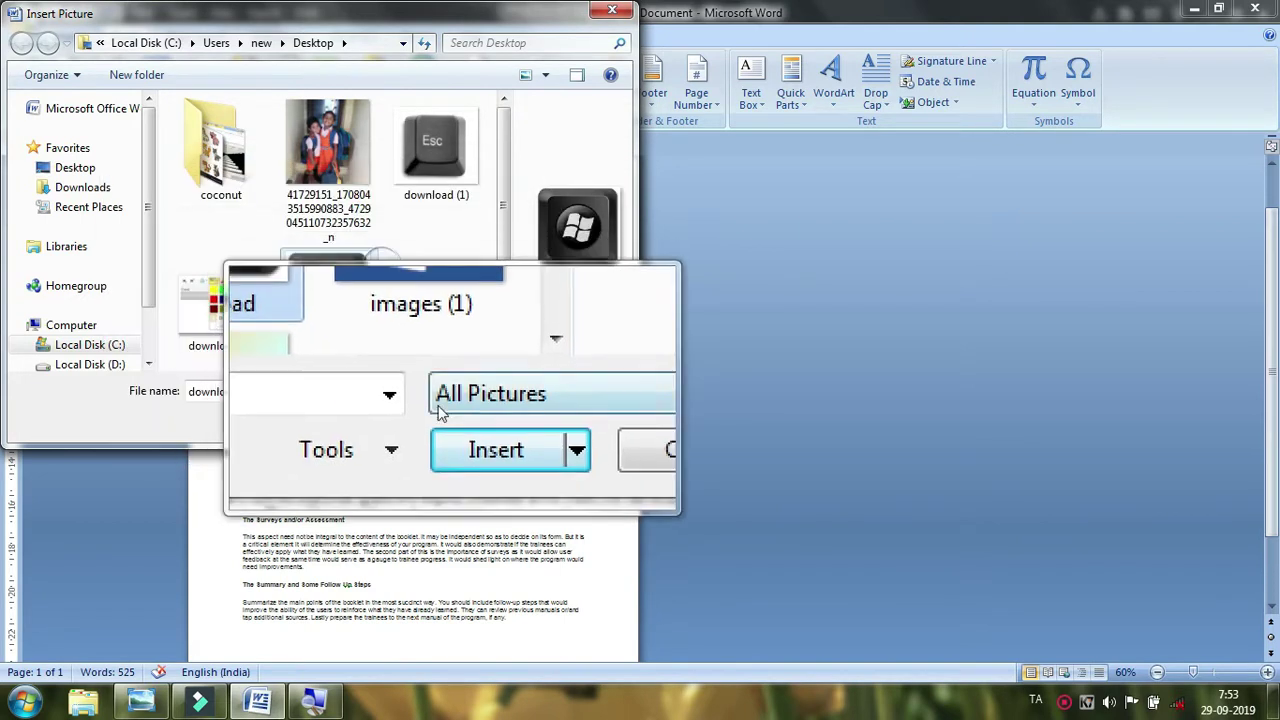
pyautogui.click(490, 425)
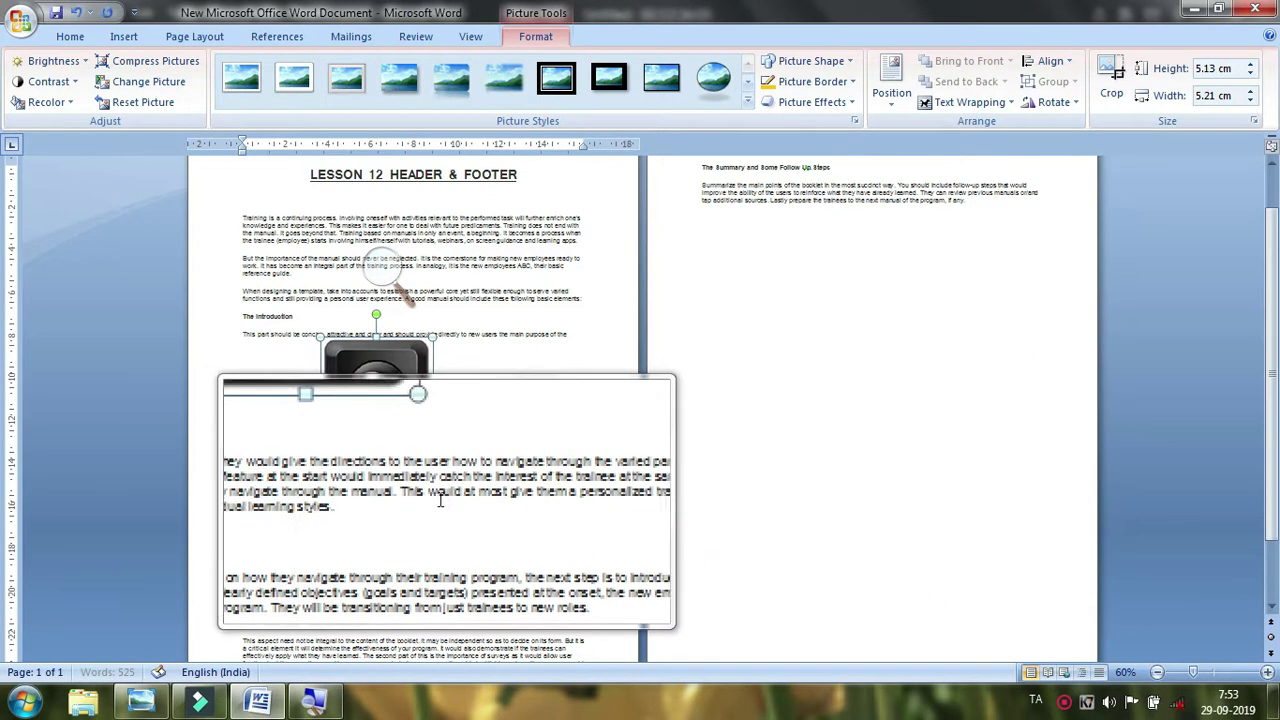
pyautogui.press('super+Escape')
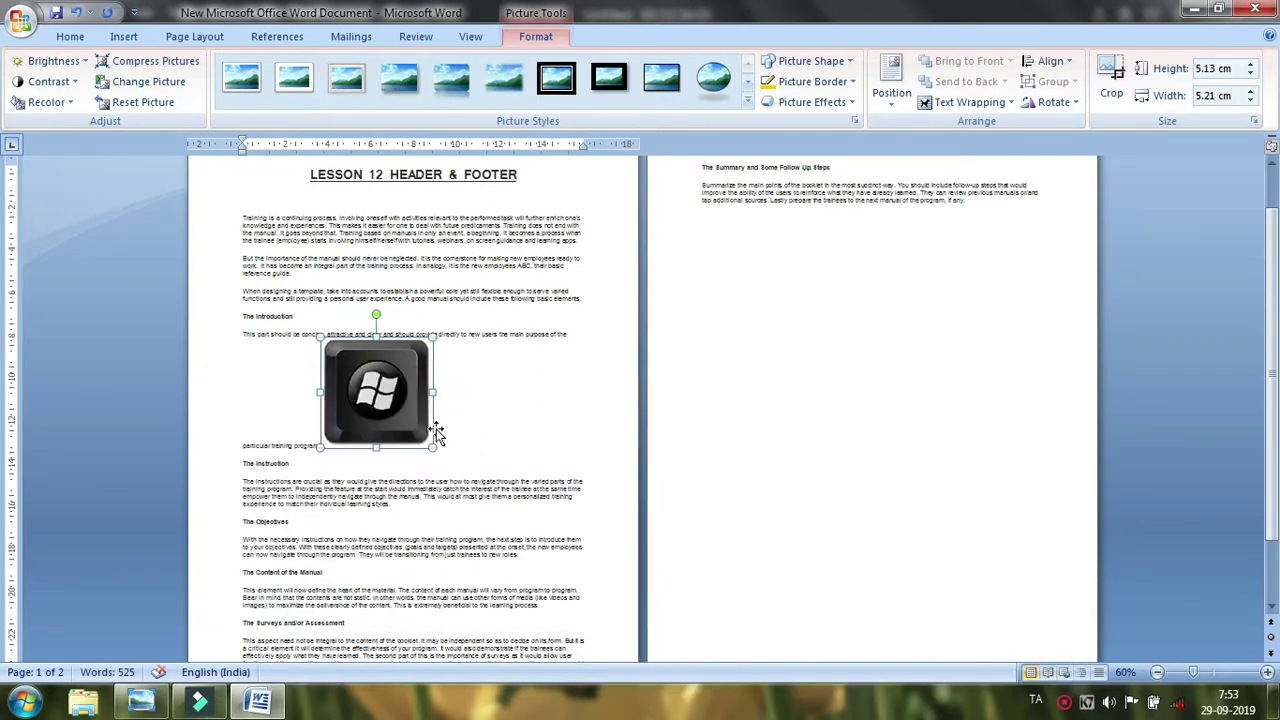
pyautogui.moveTo(378, 395); pyautogui.dragTo(445, 403)
pyautogui.click(511, 368)
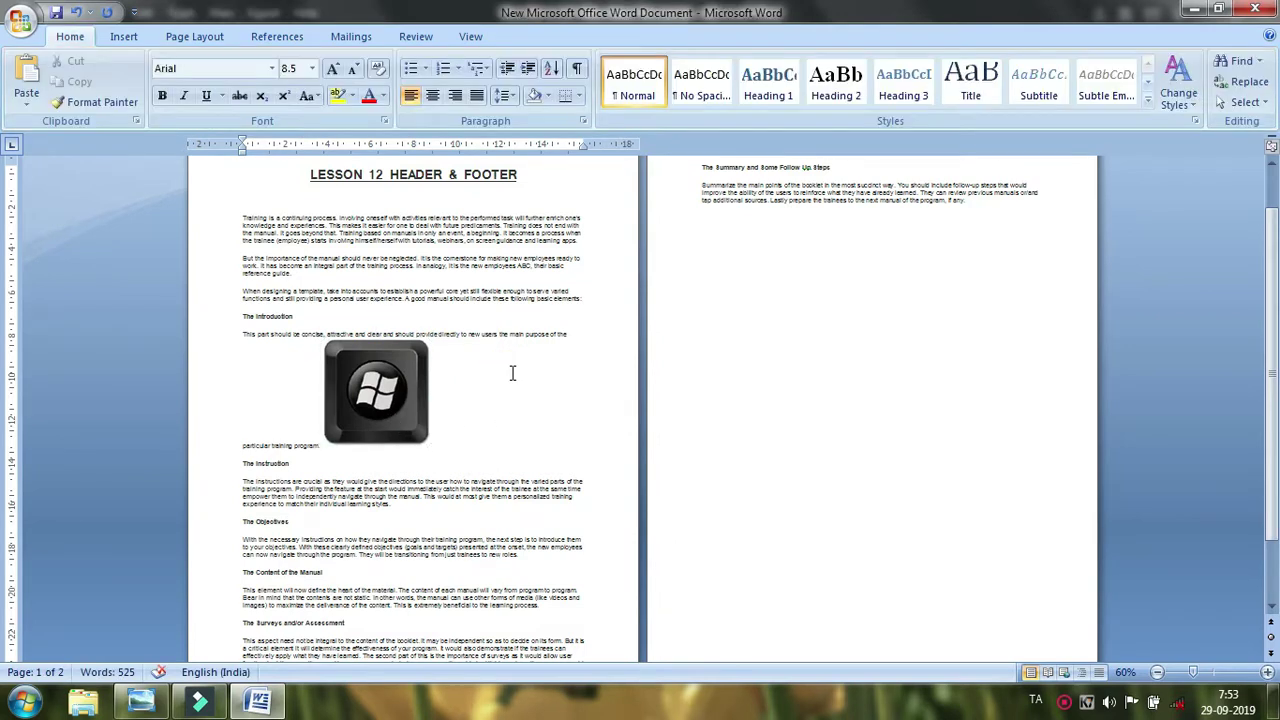
pyautogui.click(378, 390)
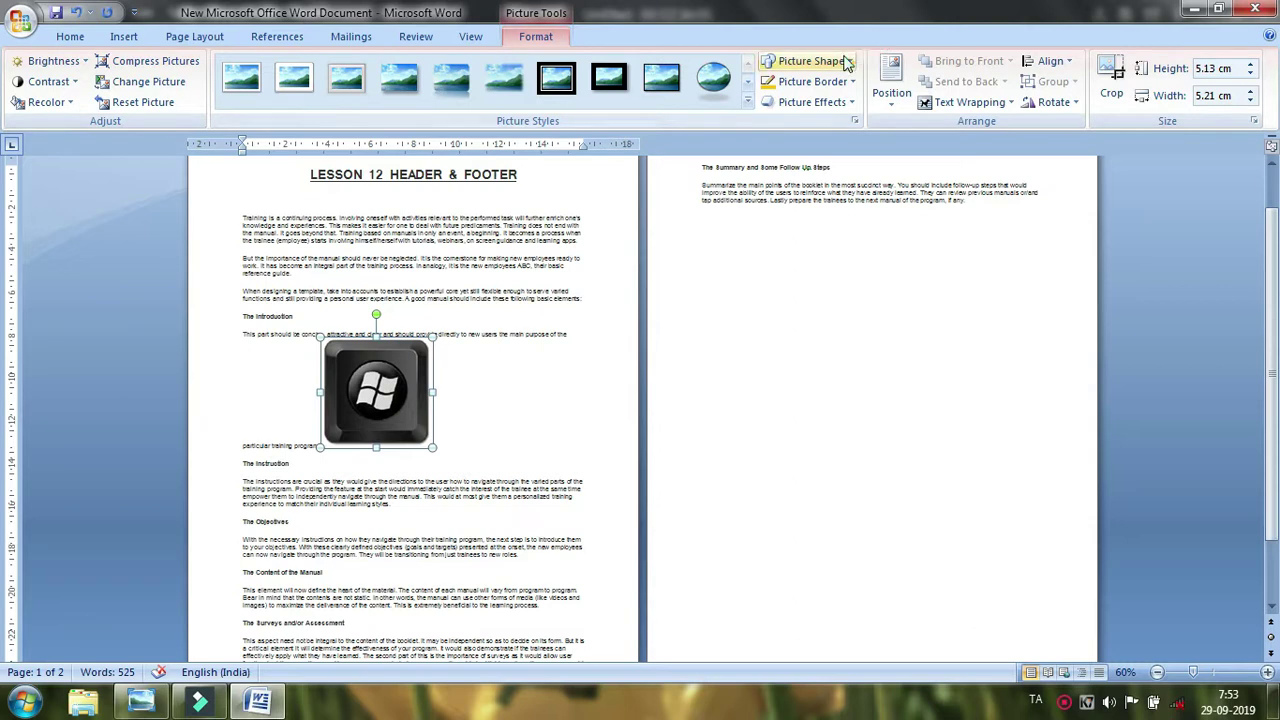
pyautogui.press('super+plus')
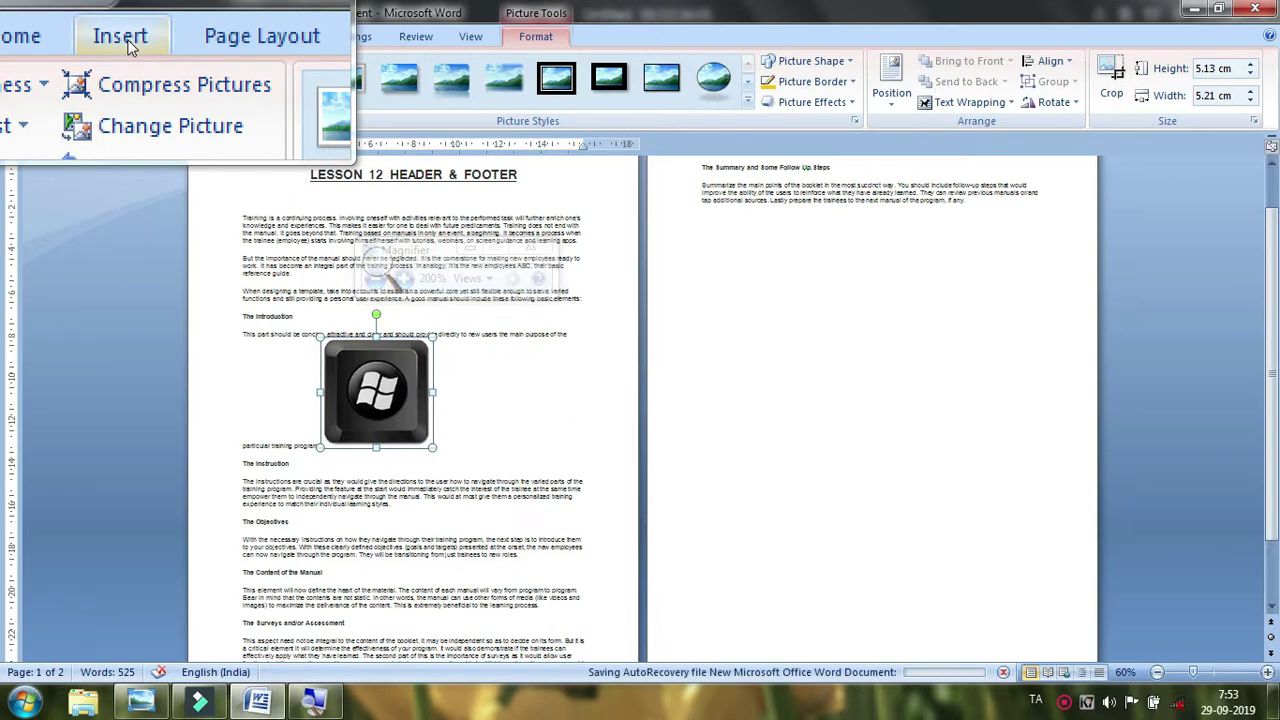
pyautogui.click(84, 40)
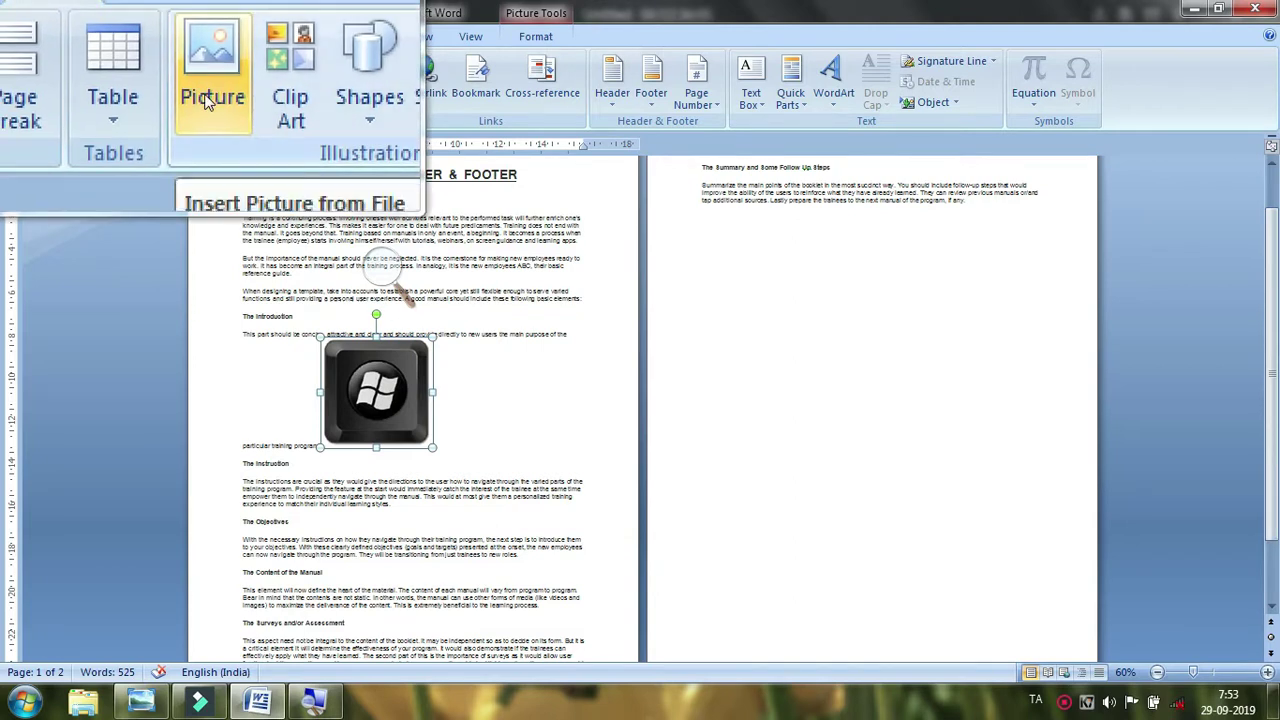
pyautogui.doubleClick(385, 392)
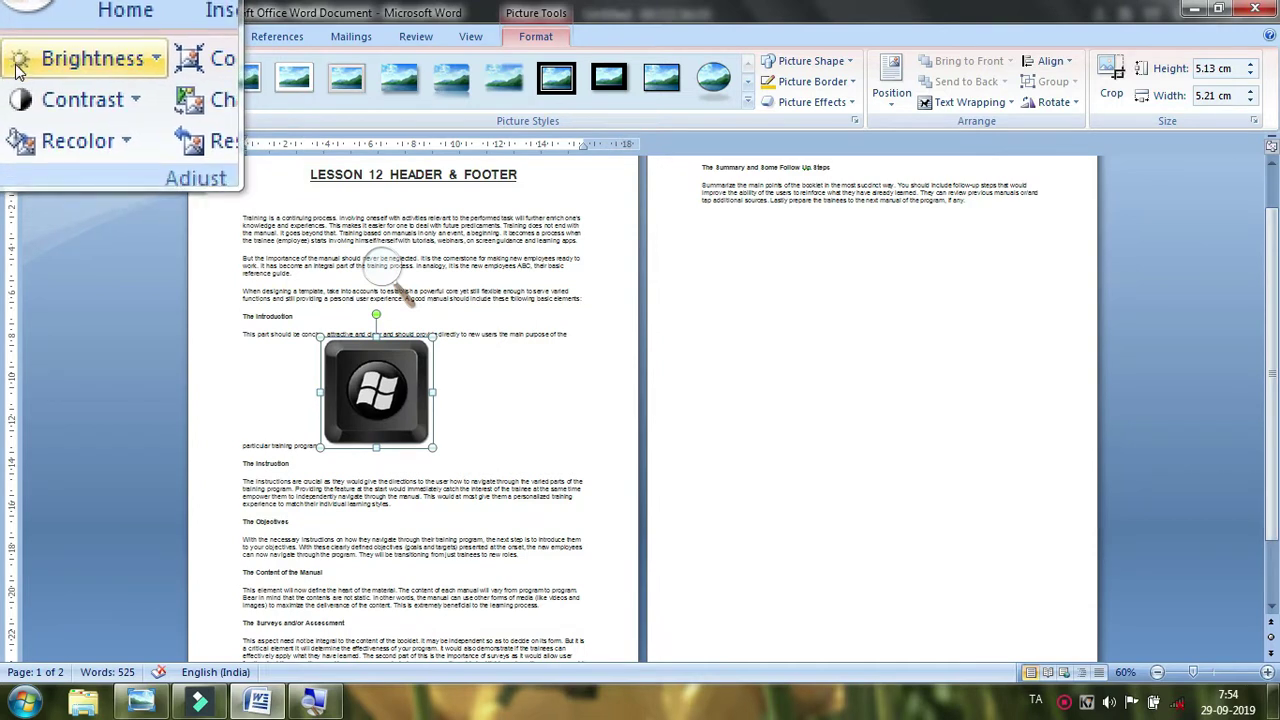
pyautogui.click(18, 68)
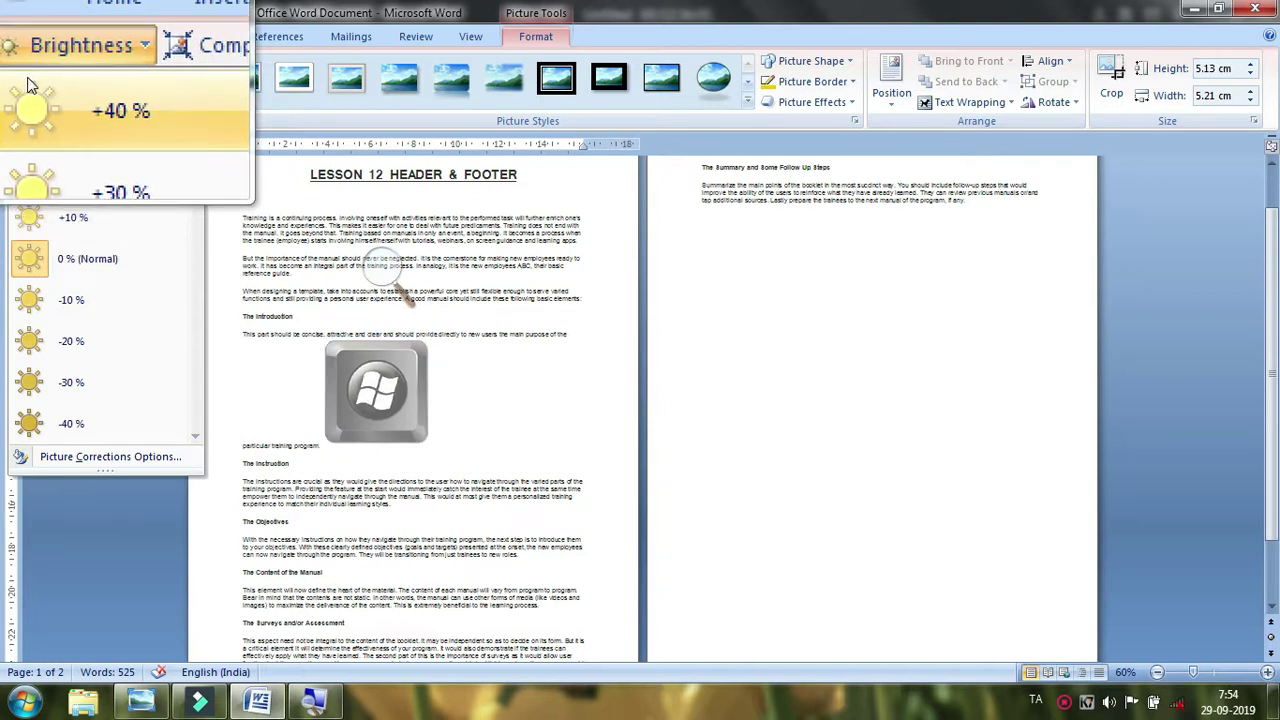
pyautogui.click(33, 261)
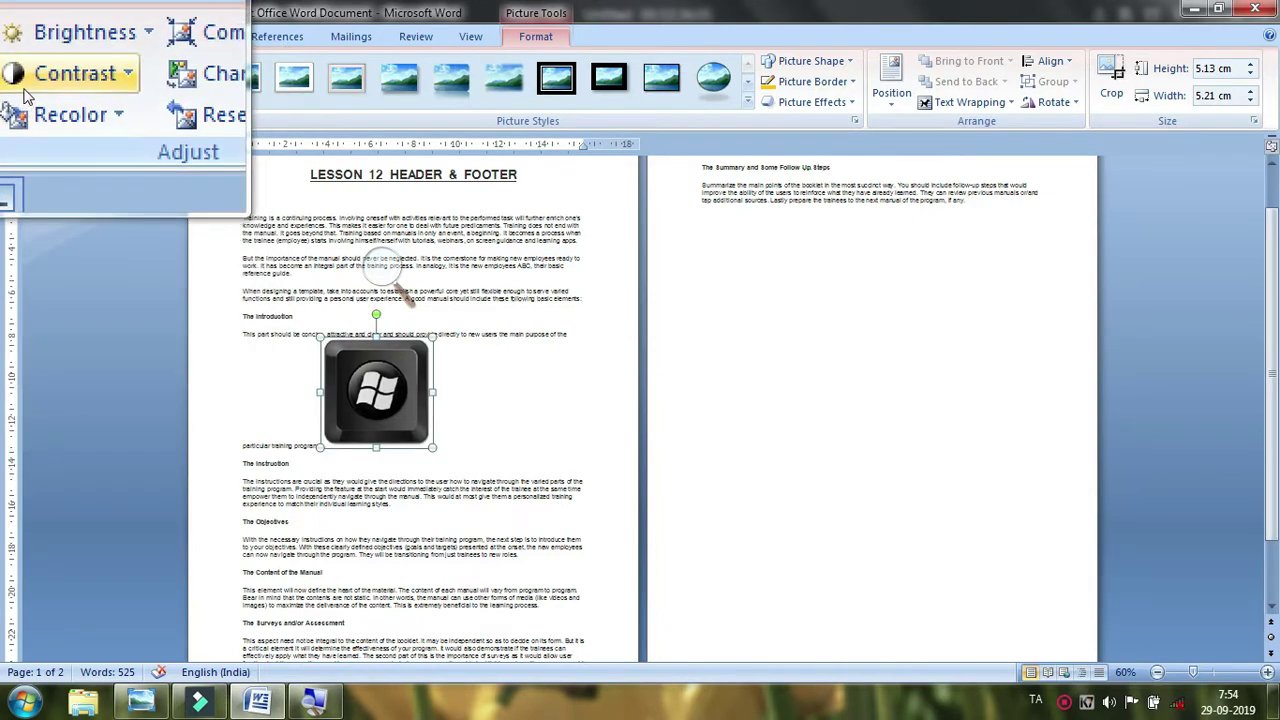
# Leave the picture's contrast unchanged and bring up the Recolor gallery.
pyautogui.click(25, 88)
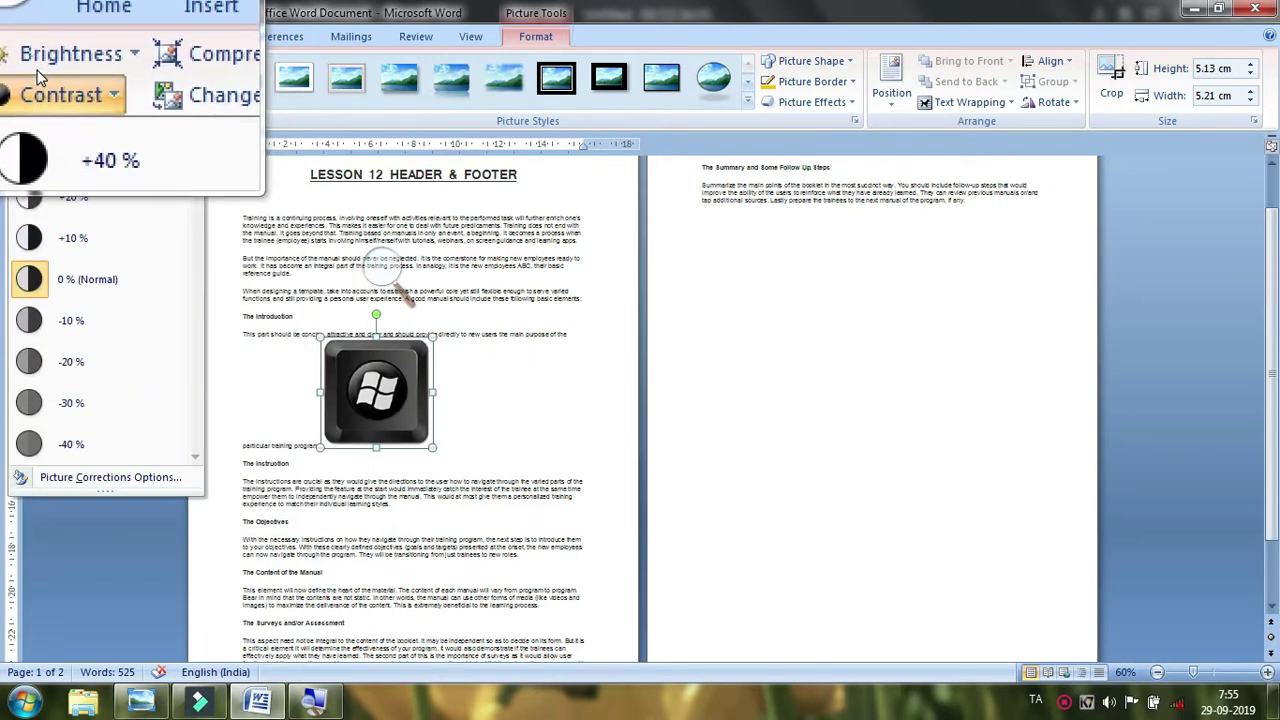
pyautogui.click(62, 92)
pyautogui.click(45, 109)
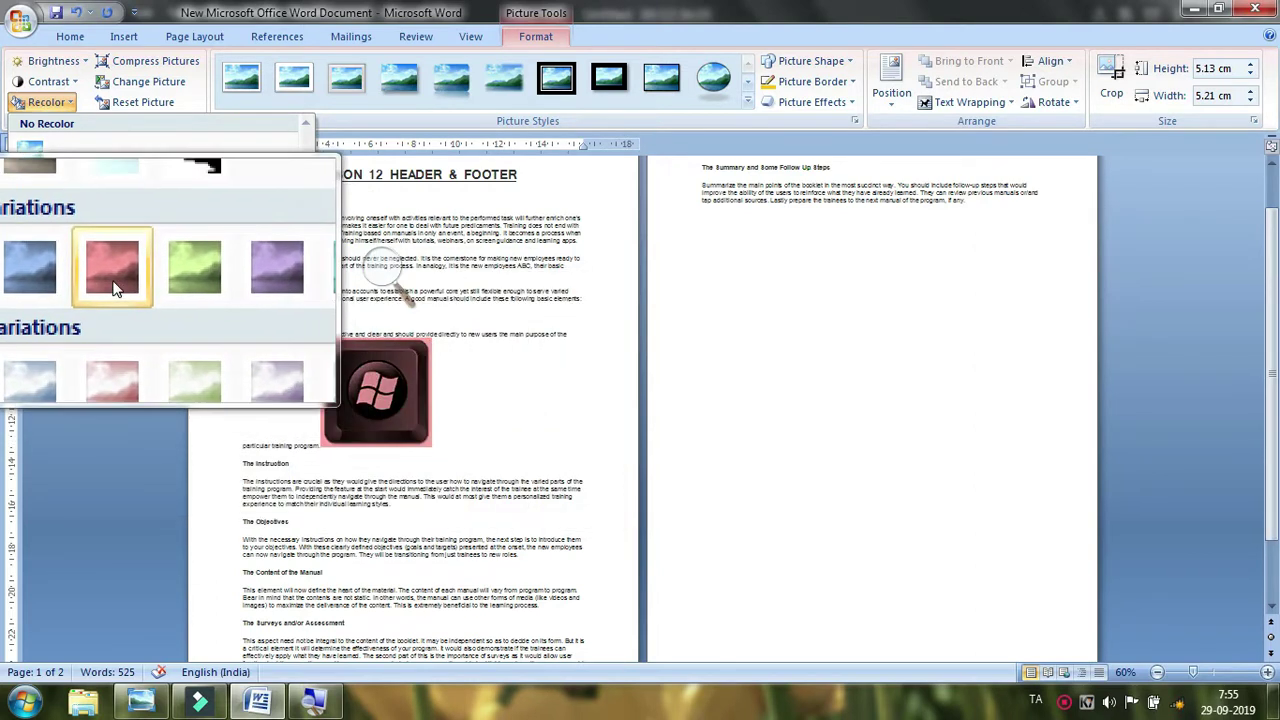
# Recolour the Windows-key picture with a dark purple swatch instead of the trial green tint.
pyautogui.click(148, 285)
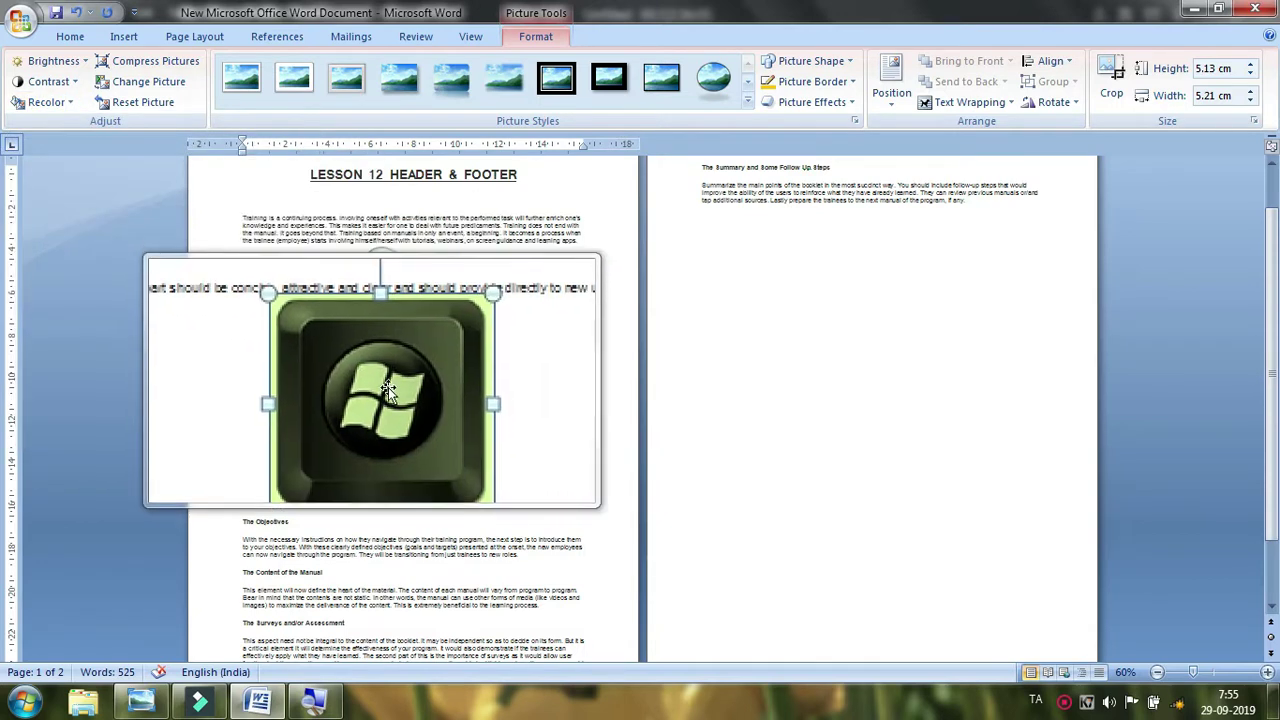
pyautogui.click(47, 102)
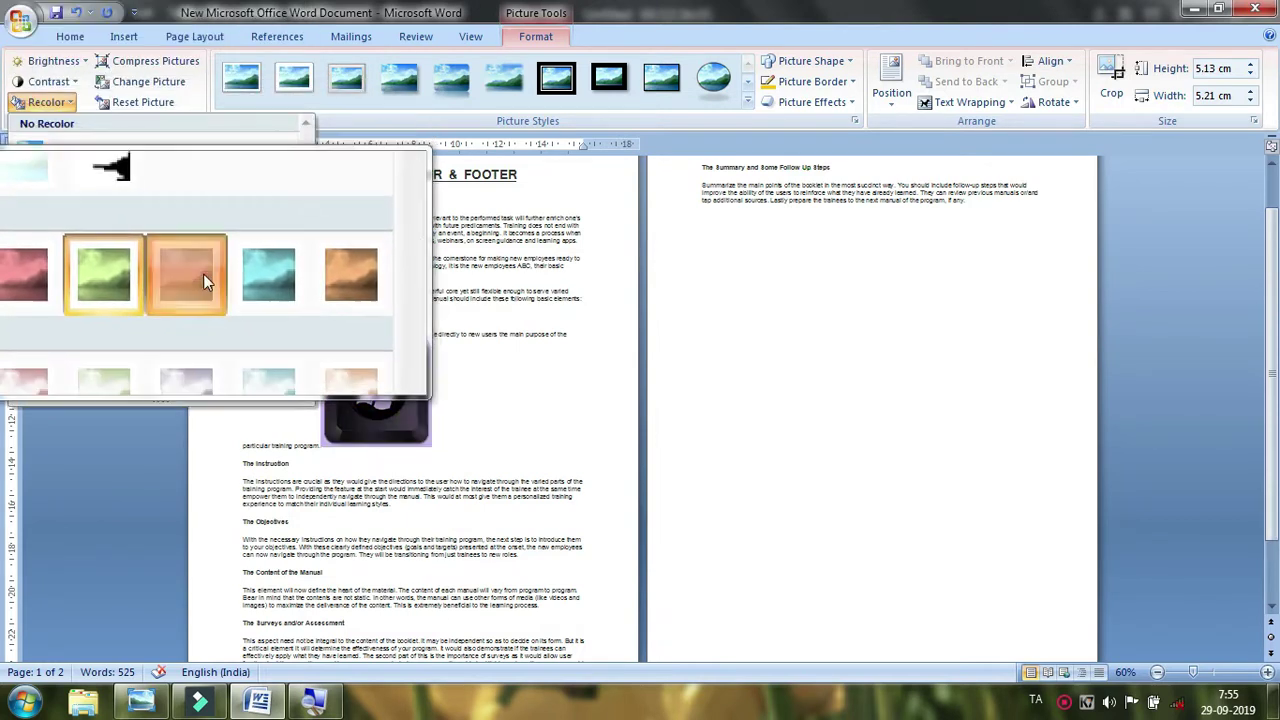
pyautogui.click(200, 276)
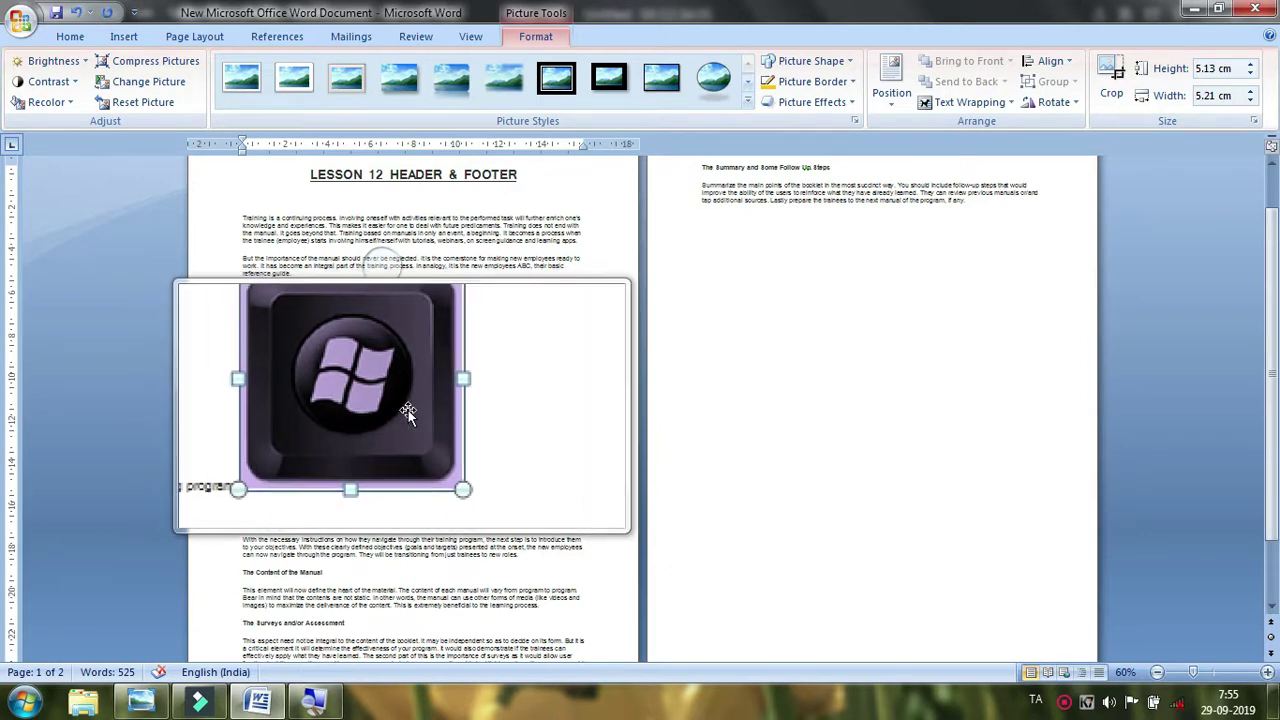
pyautogui.press('super+Escape')
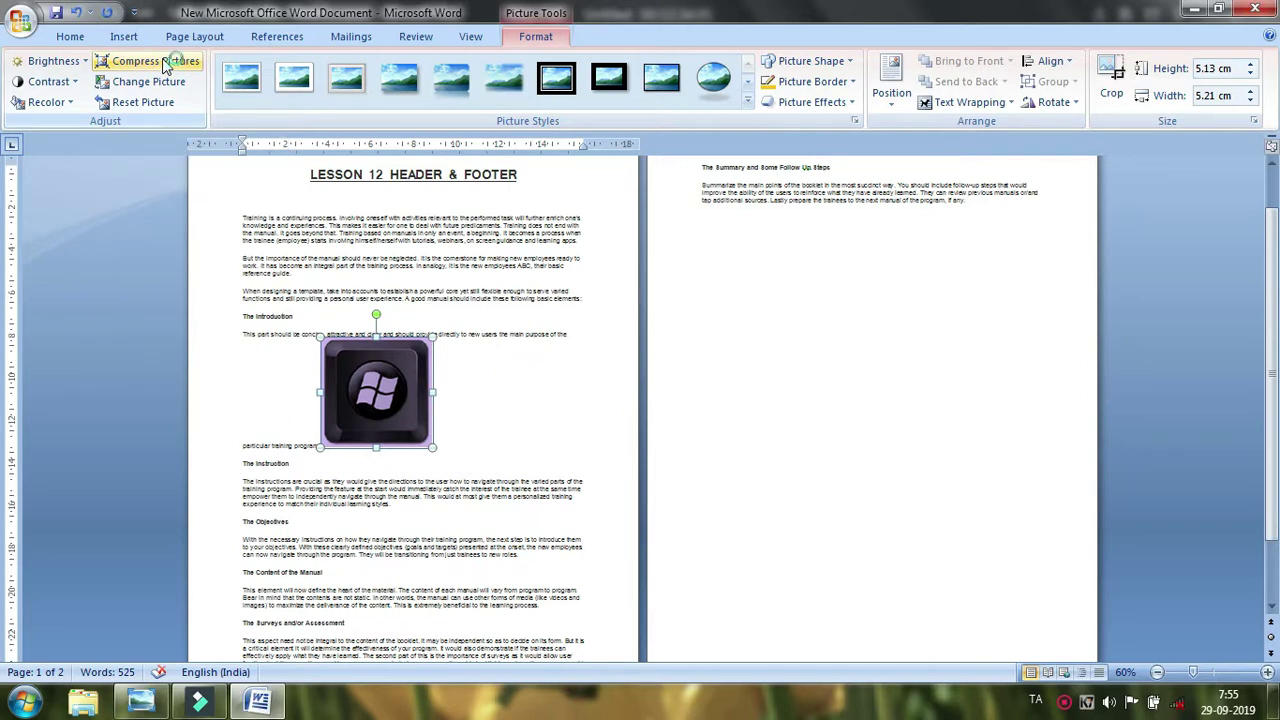
# Compress only the selected Windows-key picture and shift it slightly within the paragraph.
pyautogui.press('super+plus')
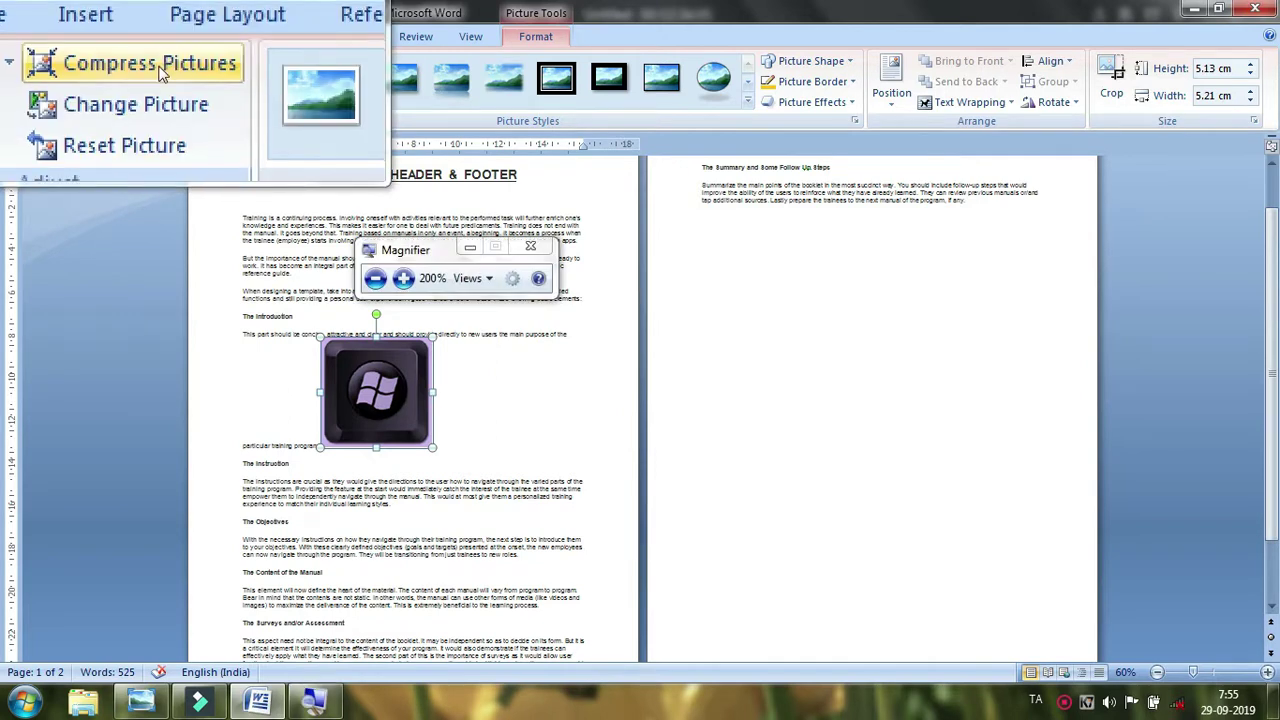
pyautogui.click(165, 65)
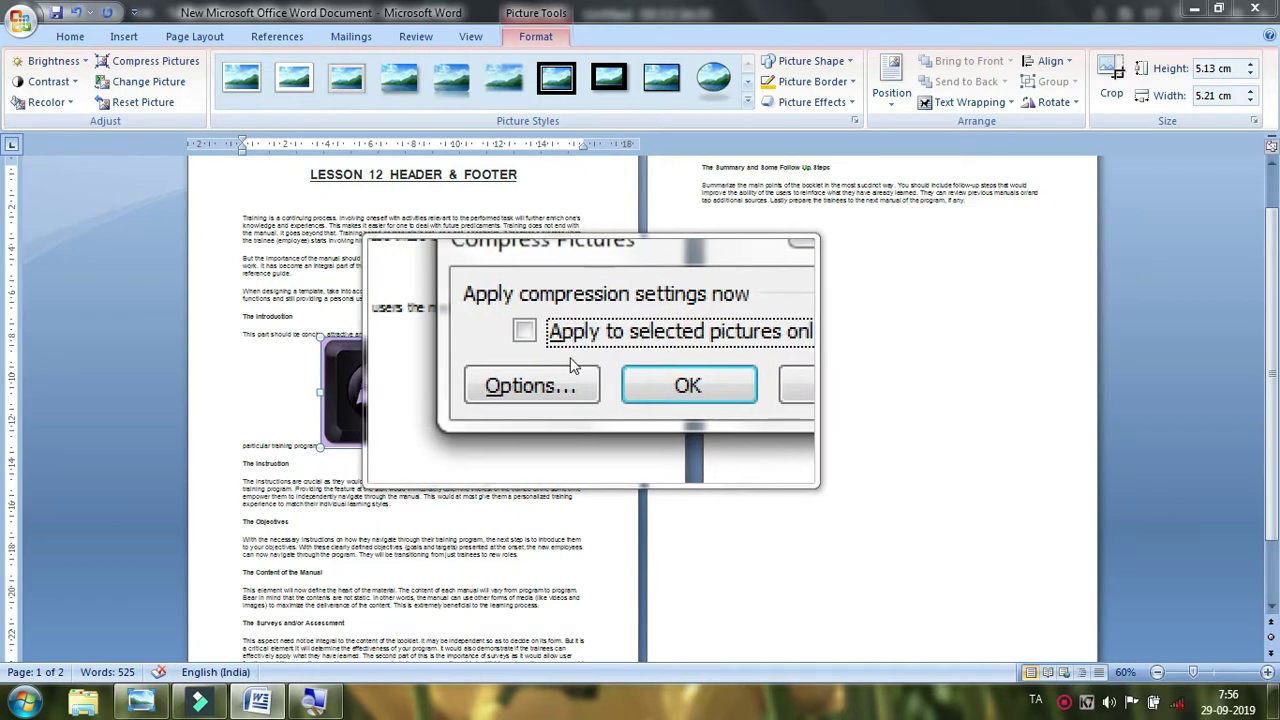
pyautogui.click(555, 343)
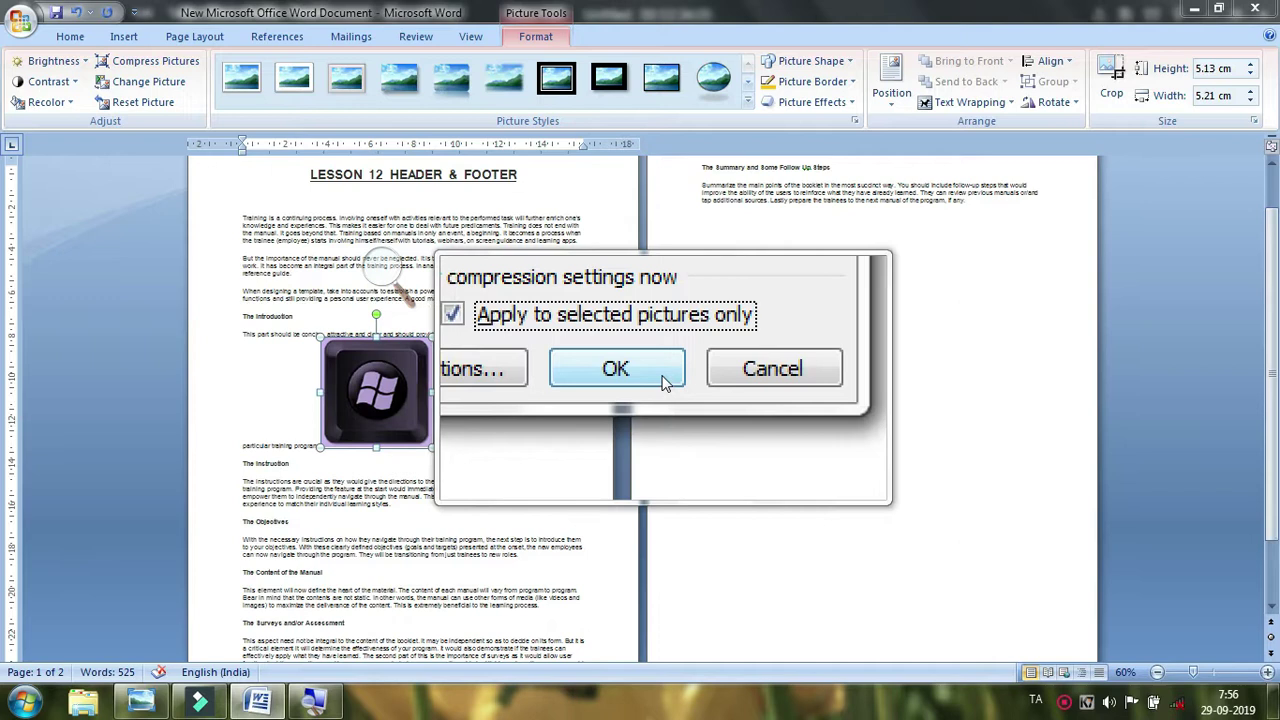
pyautogui.click(665, 385)
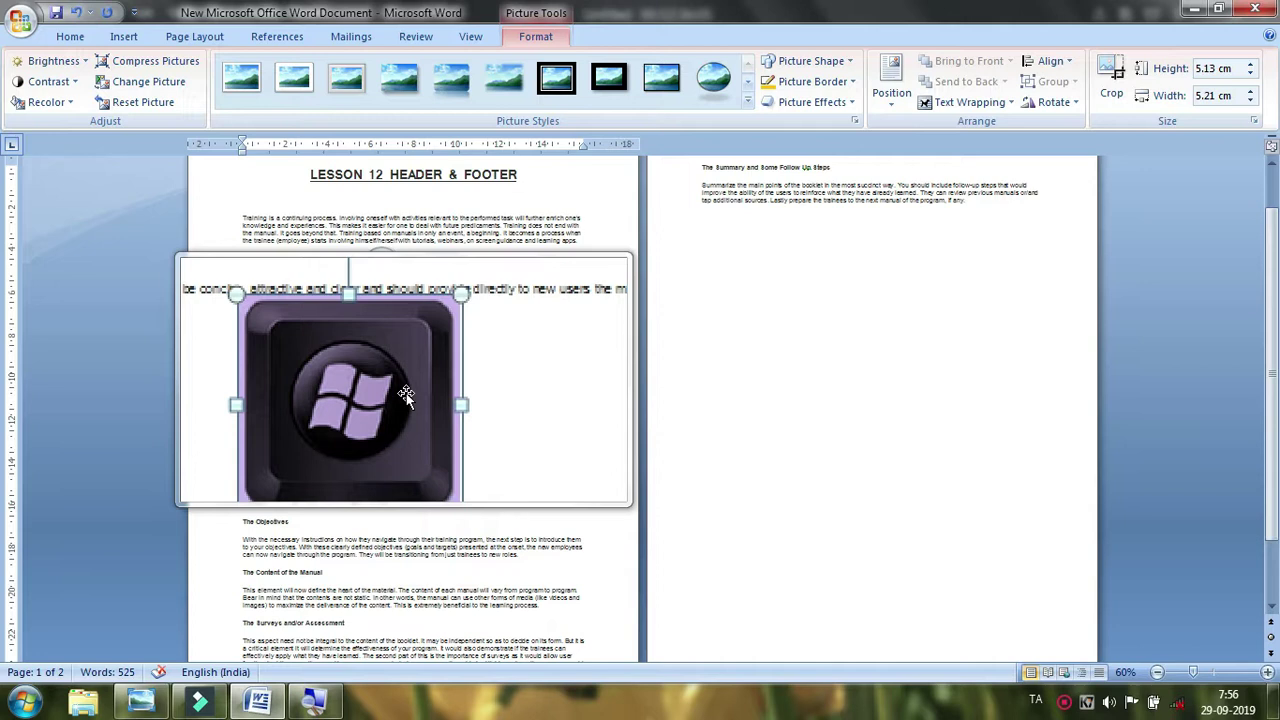
pyautogui.moveTo(404, 395); pyautogui.dragTo(370, 398)
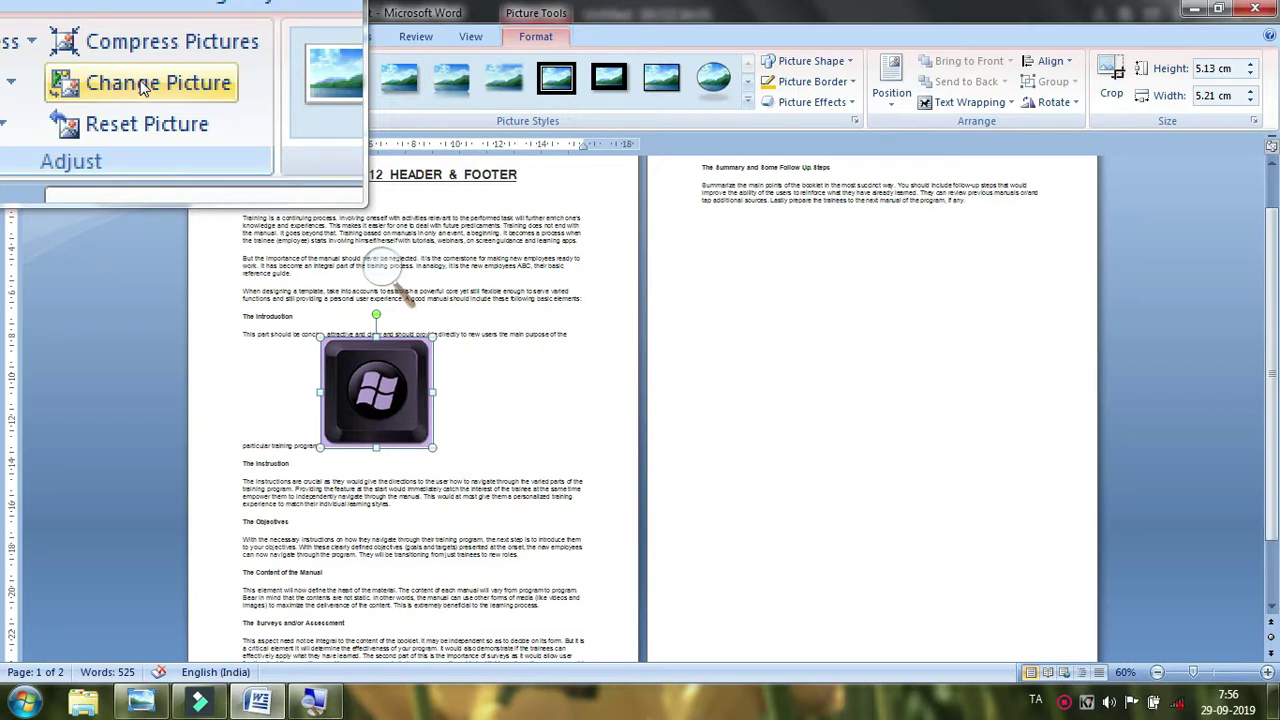
# Swap the Windows-key picture for the AKKA Pagecare poster image from the Desktop.
pyautogui.click(145, 88)
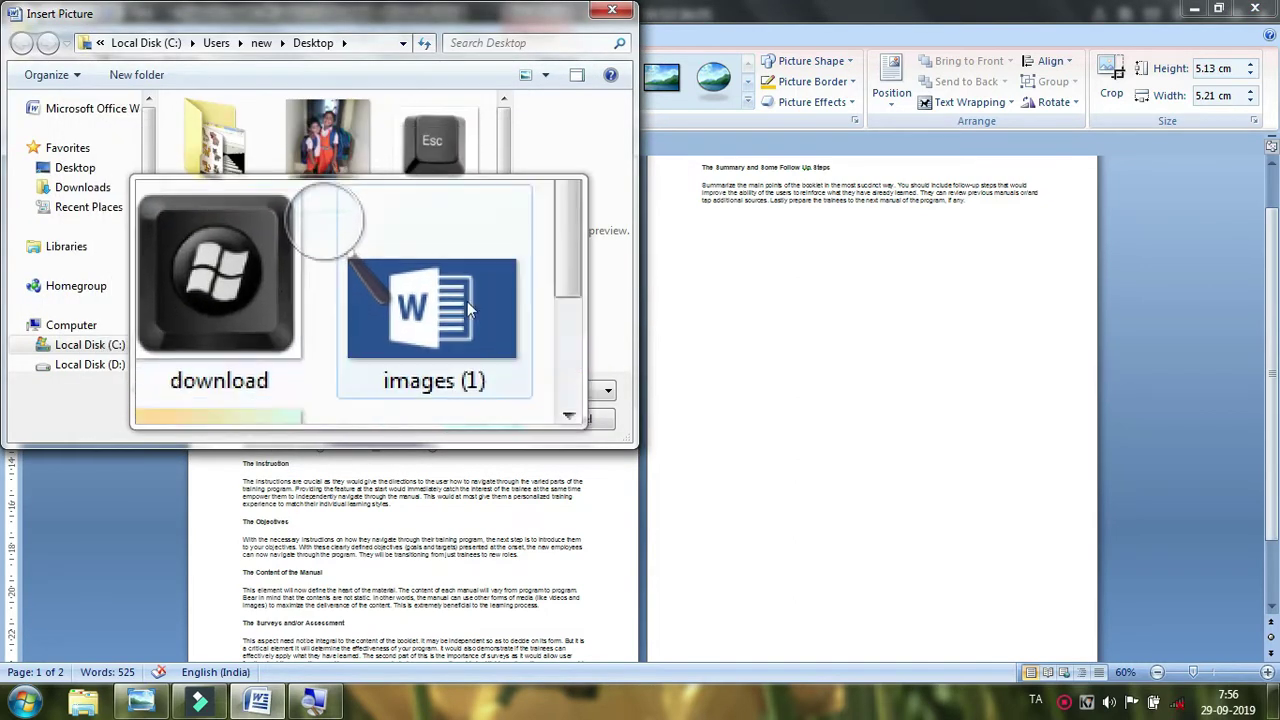
pyautogui.scroll(-2, 501, 300)
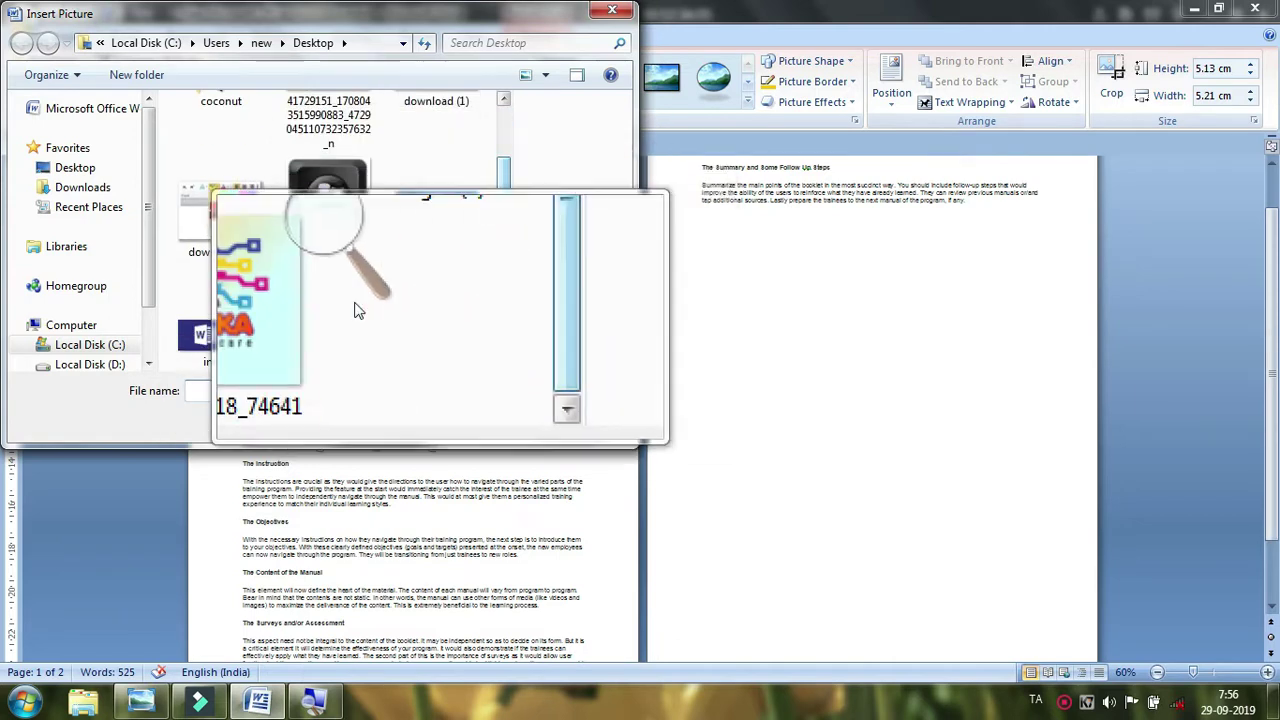
pyautogui.click(320, 285)
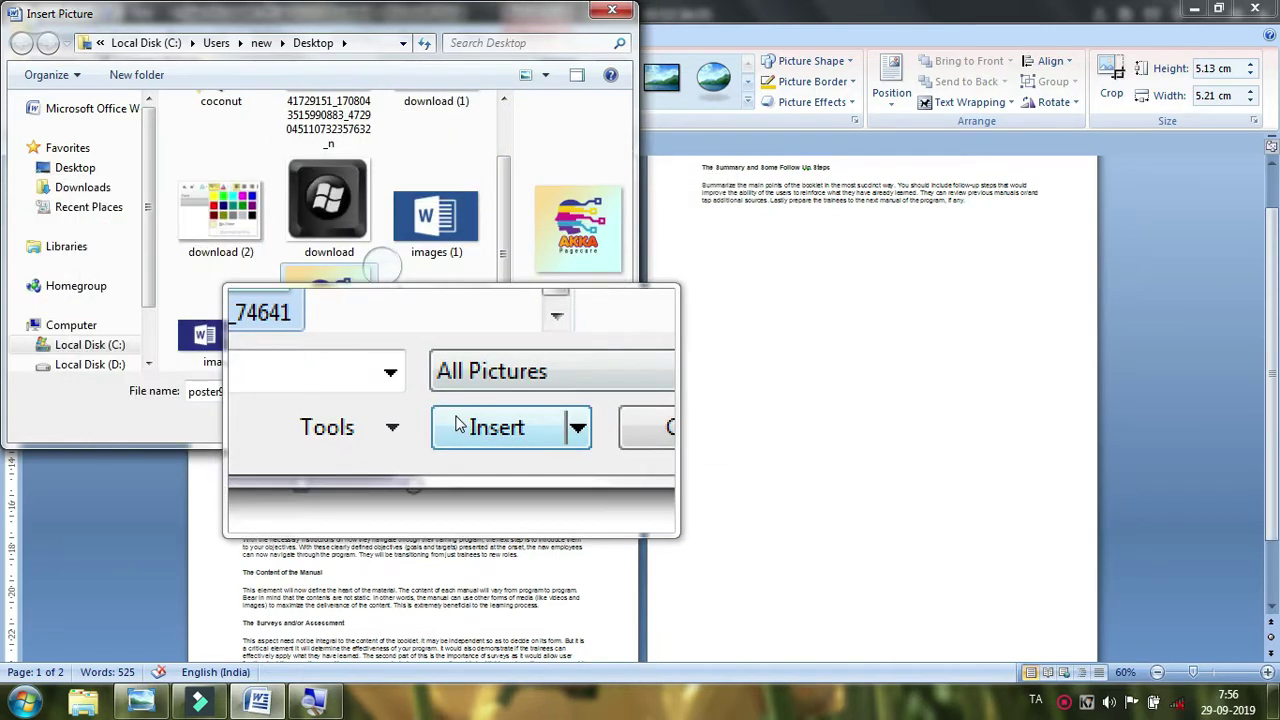
pyautogui.click(466, 422)
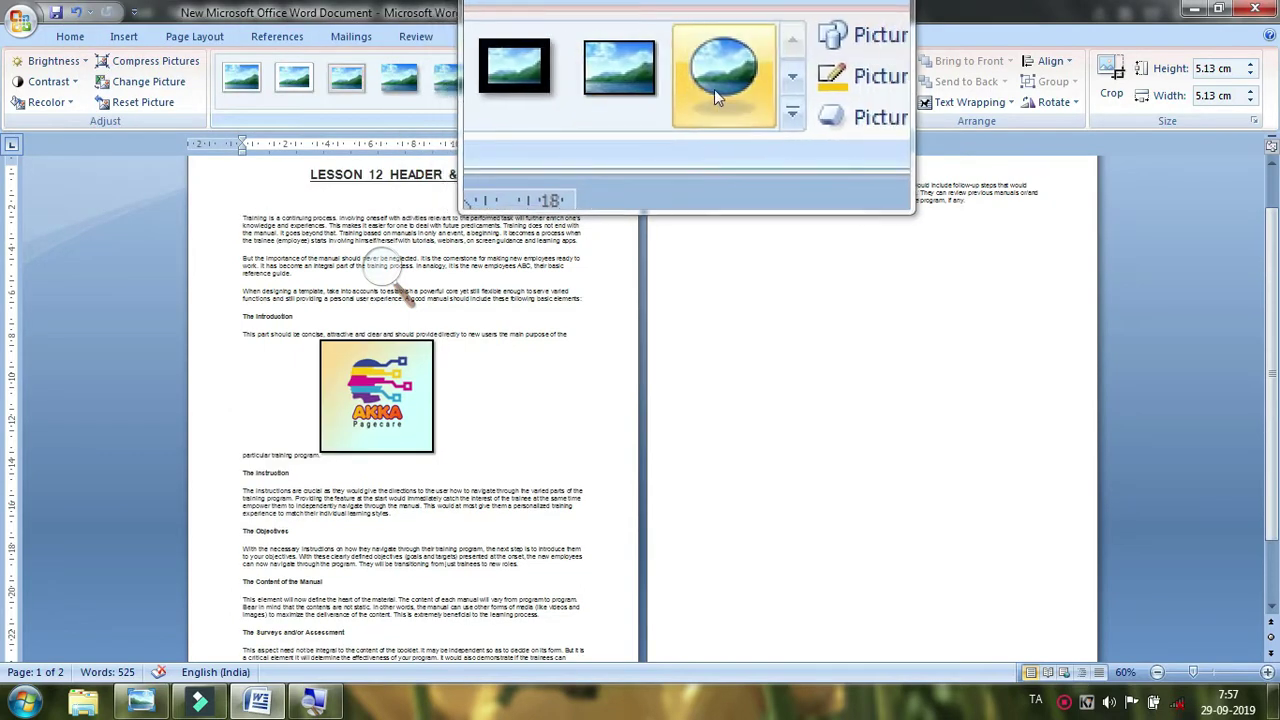
# Apply the Bevel Perspective picture style to the AKKA Pagecare logo.
pyautogui.click(747, 102)
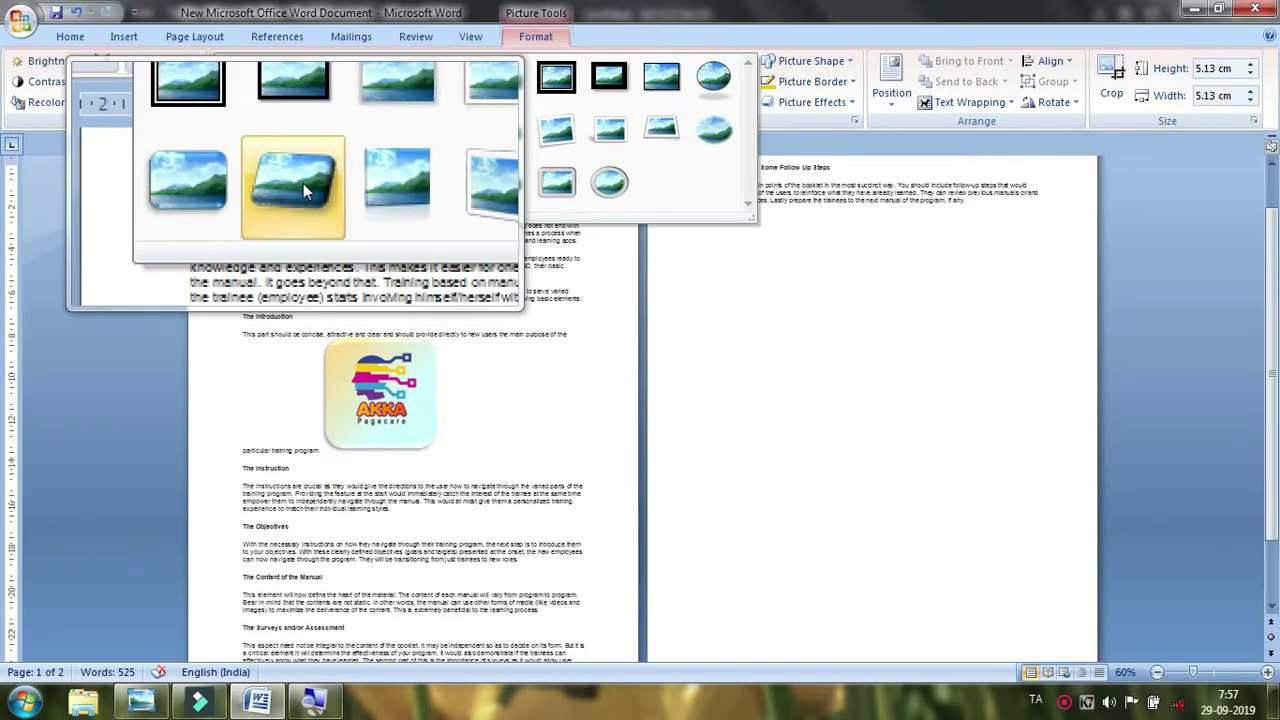
pyautogui.click(304, 185)
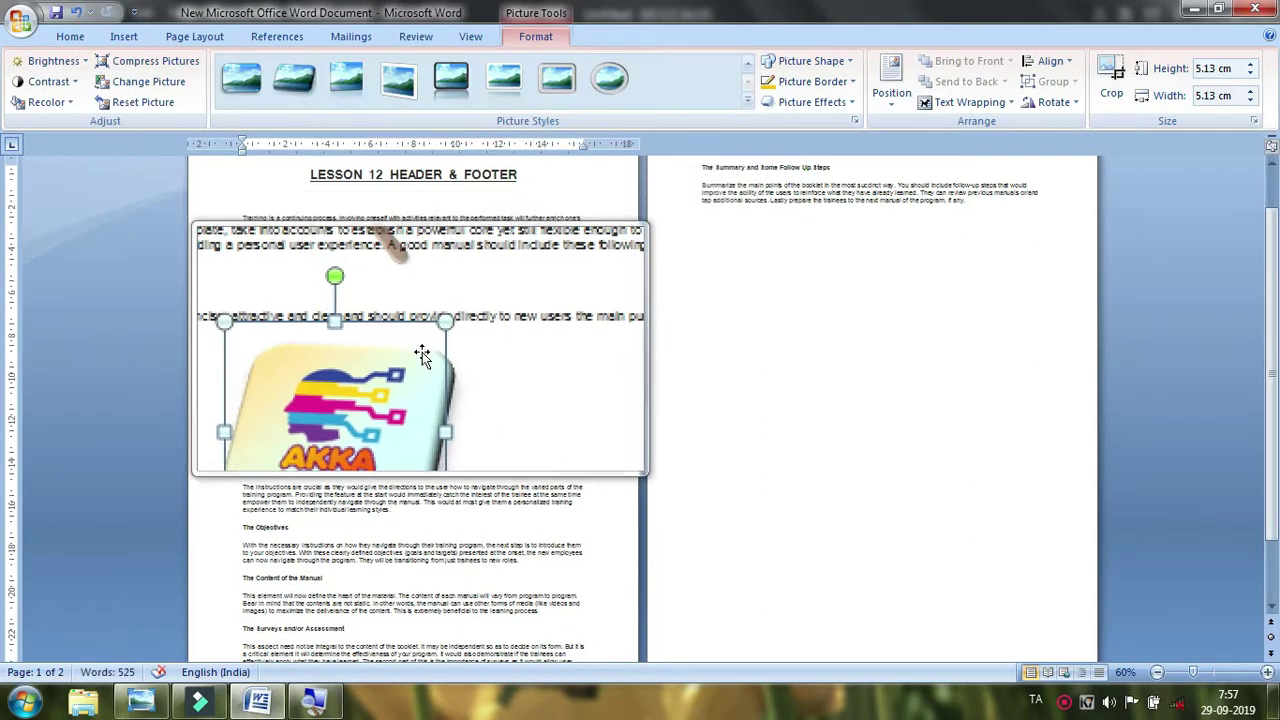
pyautogui.keyDown('ctrl'); pyautogui.scroll(4, 422, 355); pyautogui.keyUp('ctrl')
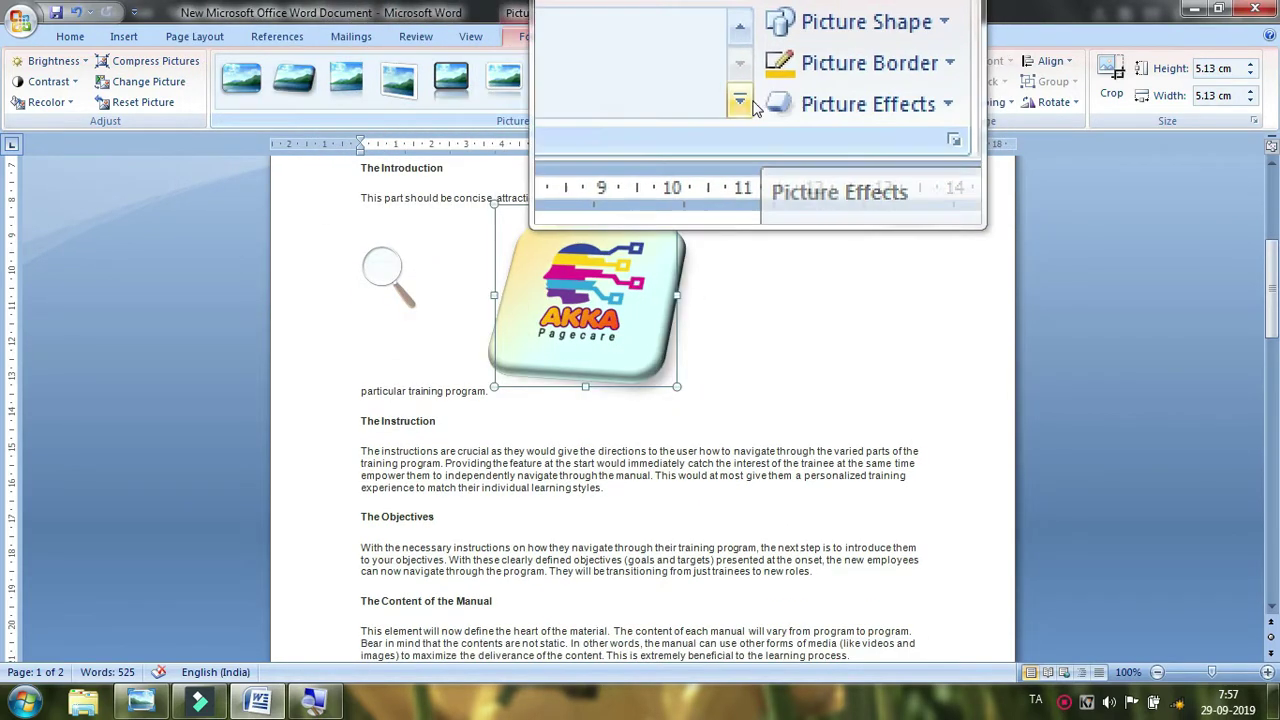
pyautogui.click(753, 104)
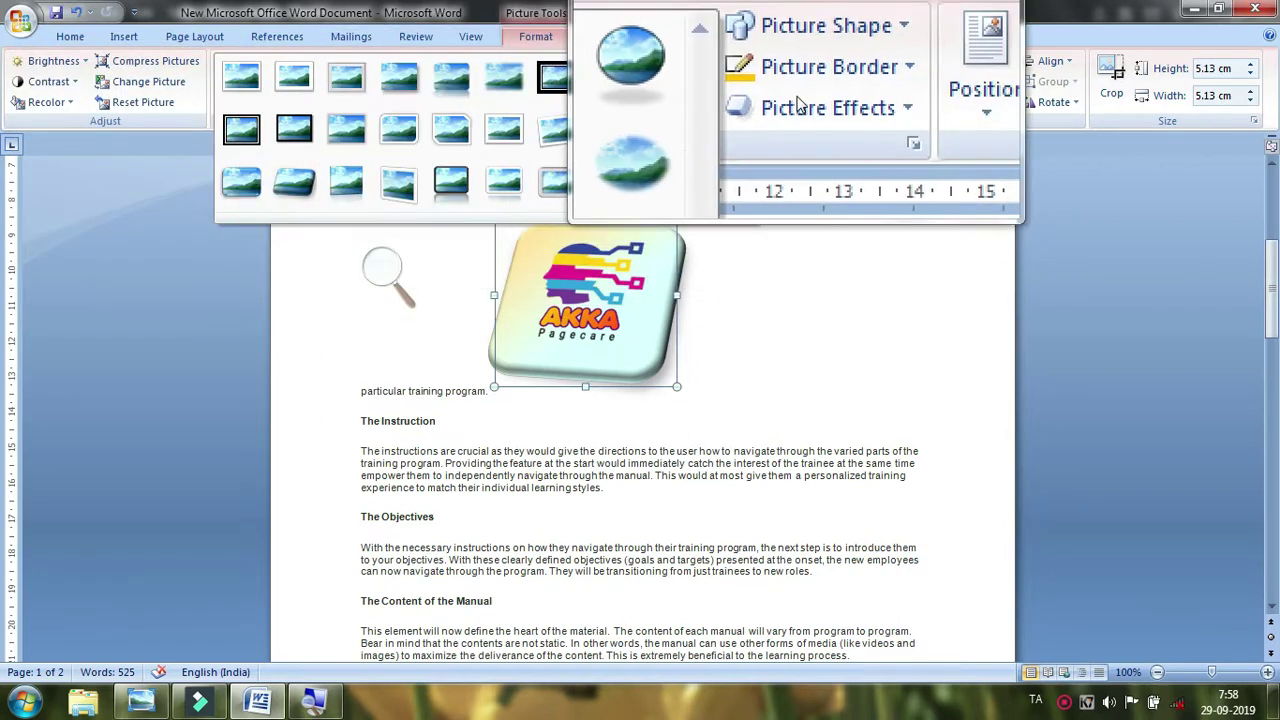
pyautogui.click(811, 62)
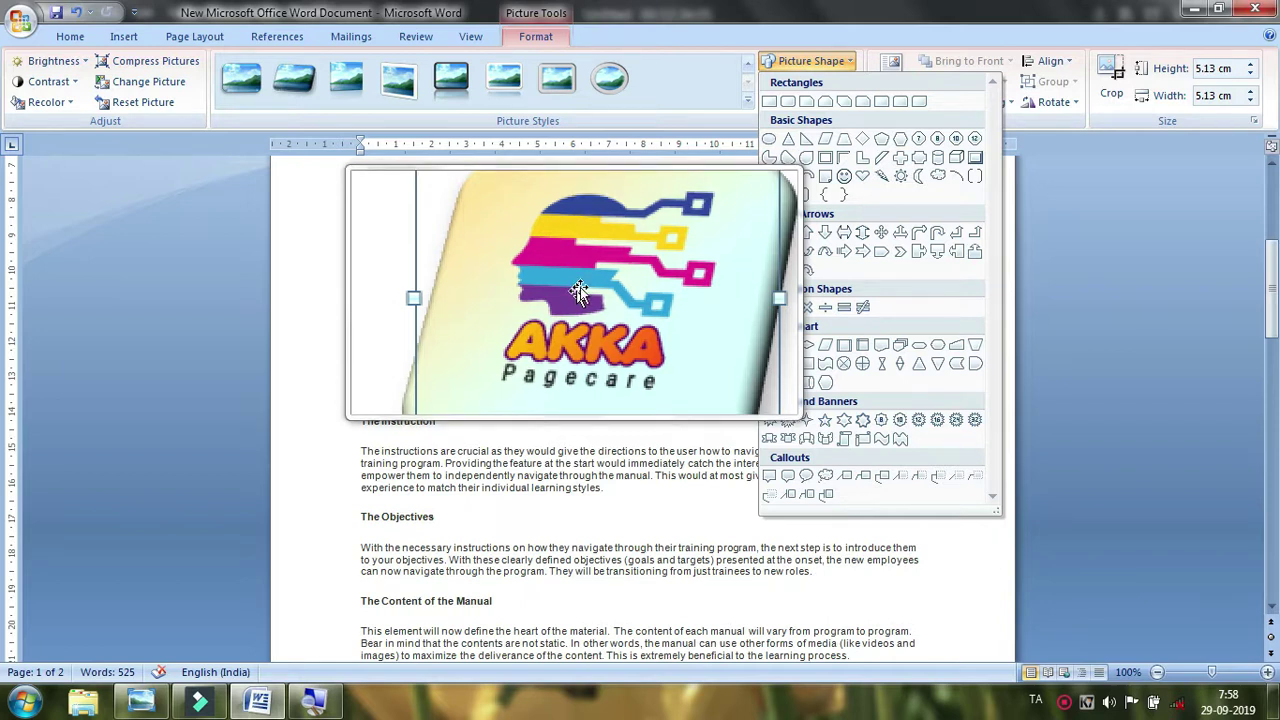
# Change the logo's picture shape from a trial triangle to the Wave shape.
pyautogui.click(788, 140)
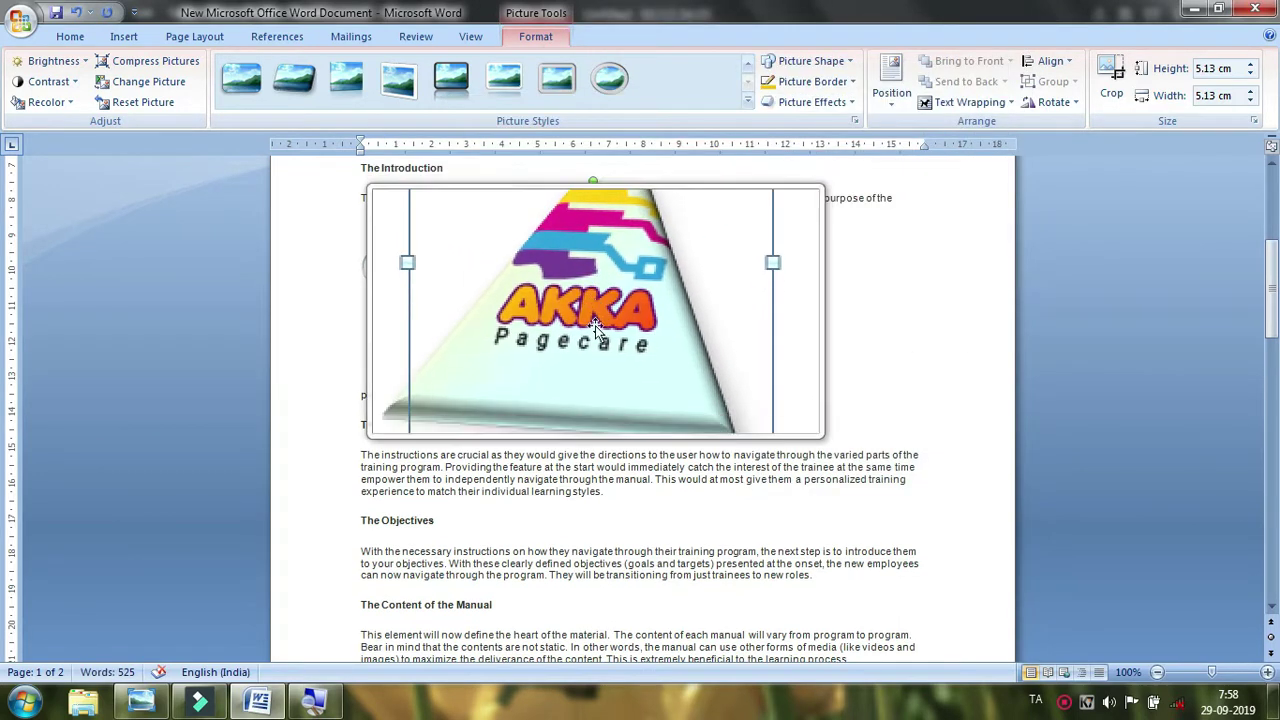
pyautogui.moveTo(610, 290)
pyautogui.mouseDown()
pyautogui.moveTo(643, 268)
pyautogui.moveTo(580, 357)
pyautogui.moveTo(609, 284)
pyautogui.mouseUp()
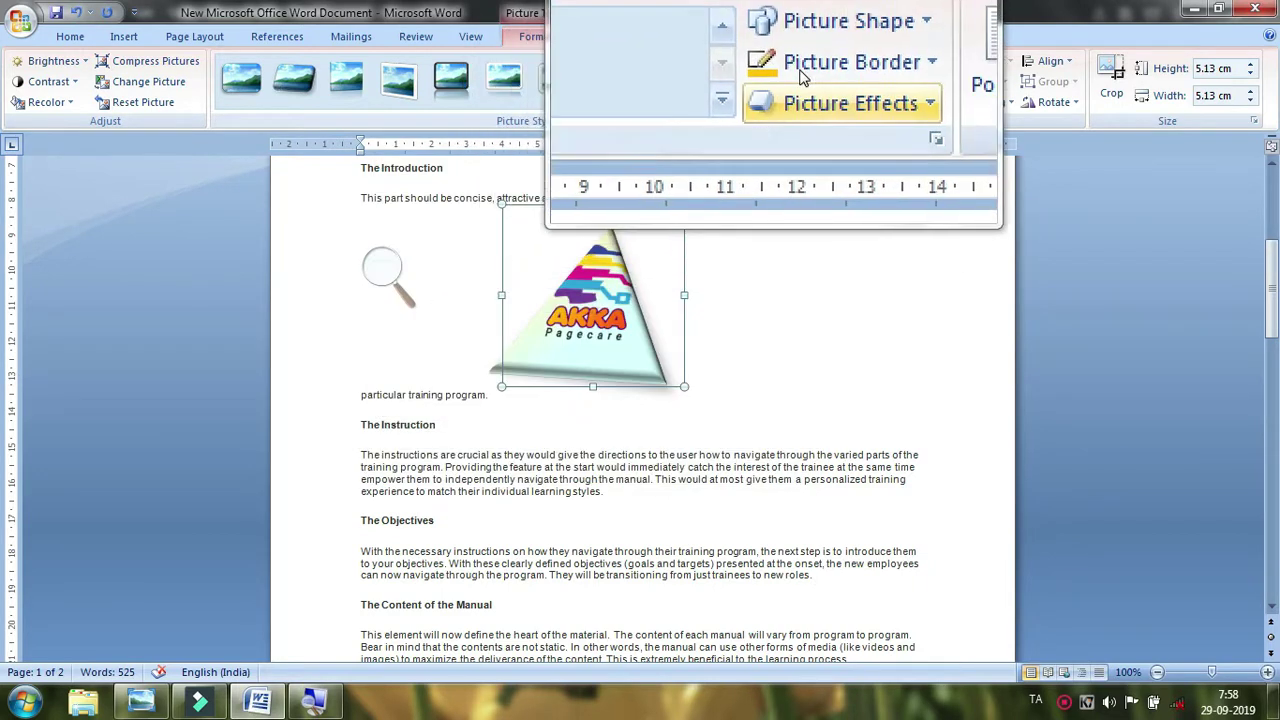
pyautogui.click(815, 78)
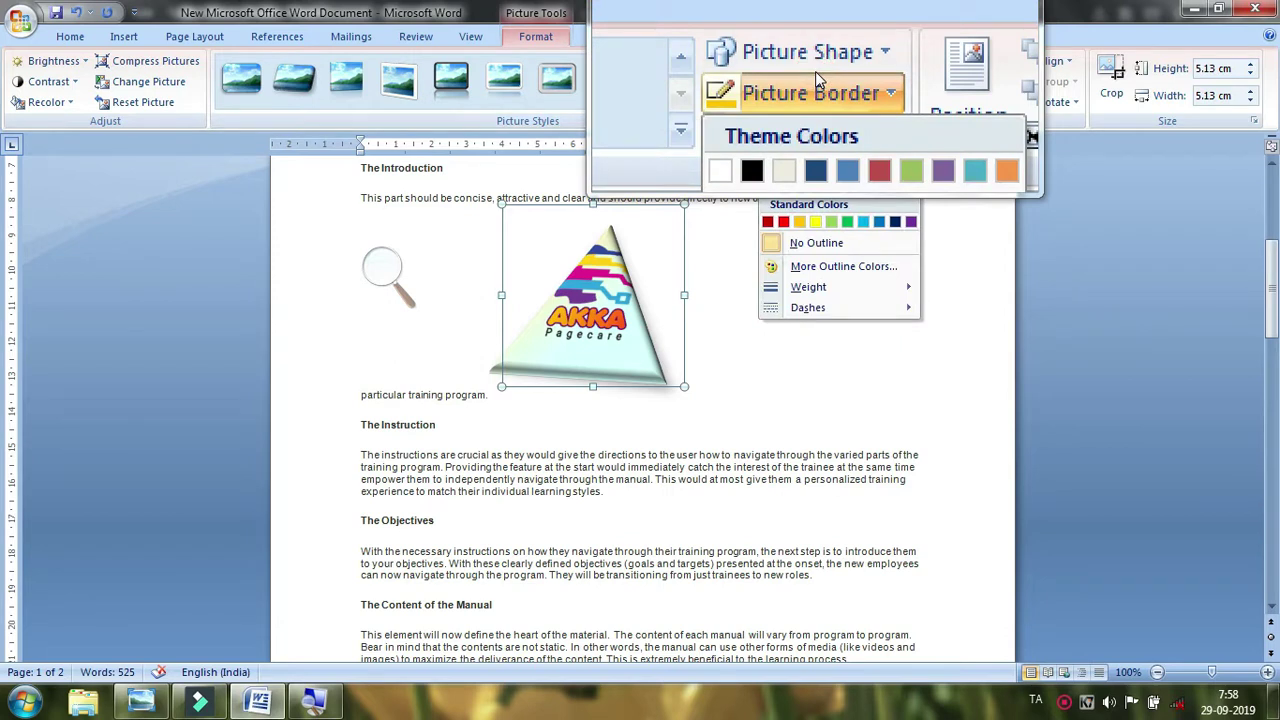
pyautogui.click(815, 63)
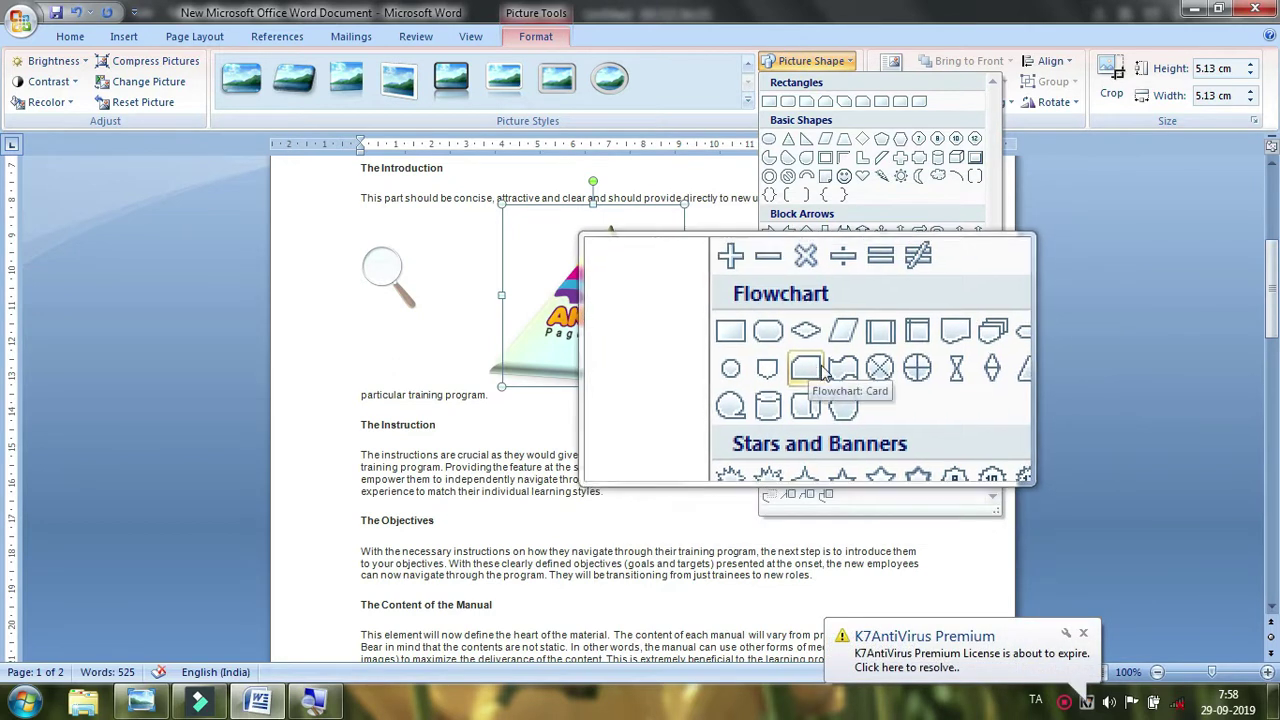
pyautogui.click(822, 369)
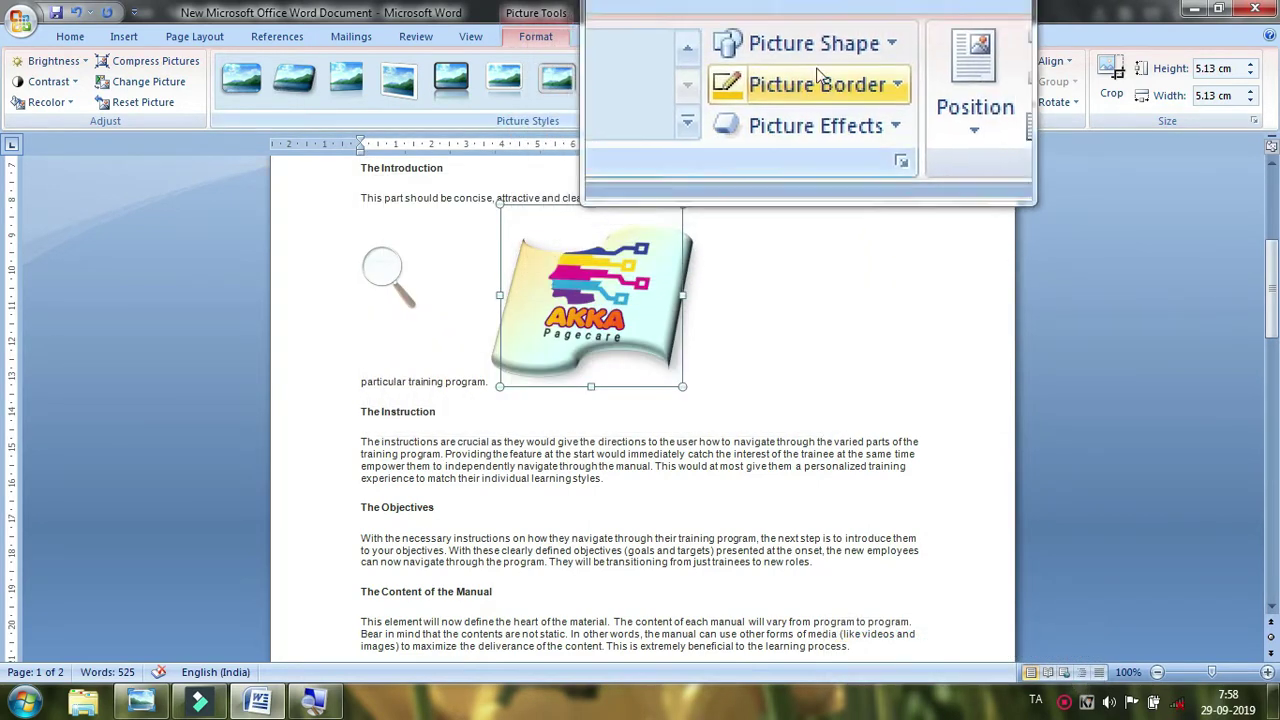
pyautogui.click(818, 58)
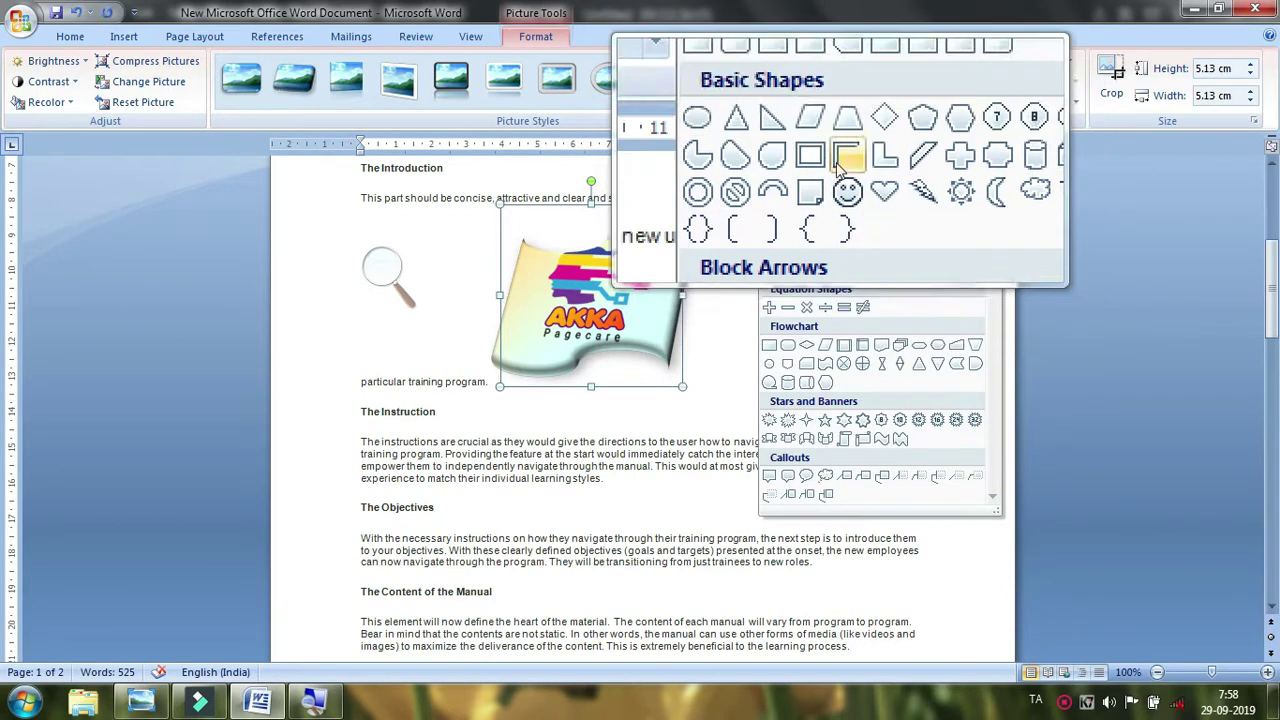
pyautogui.click(832, 72)
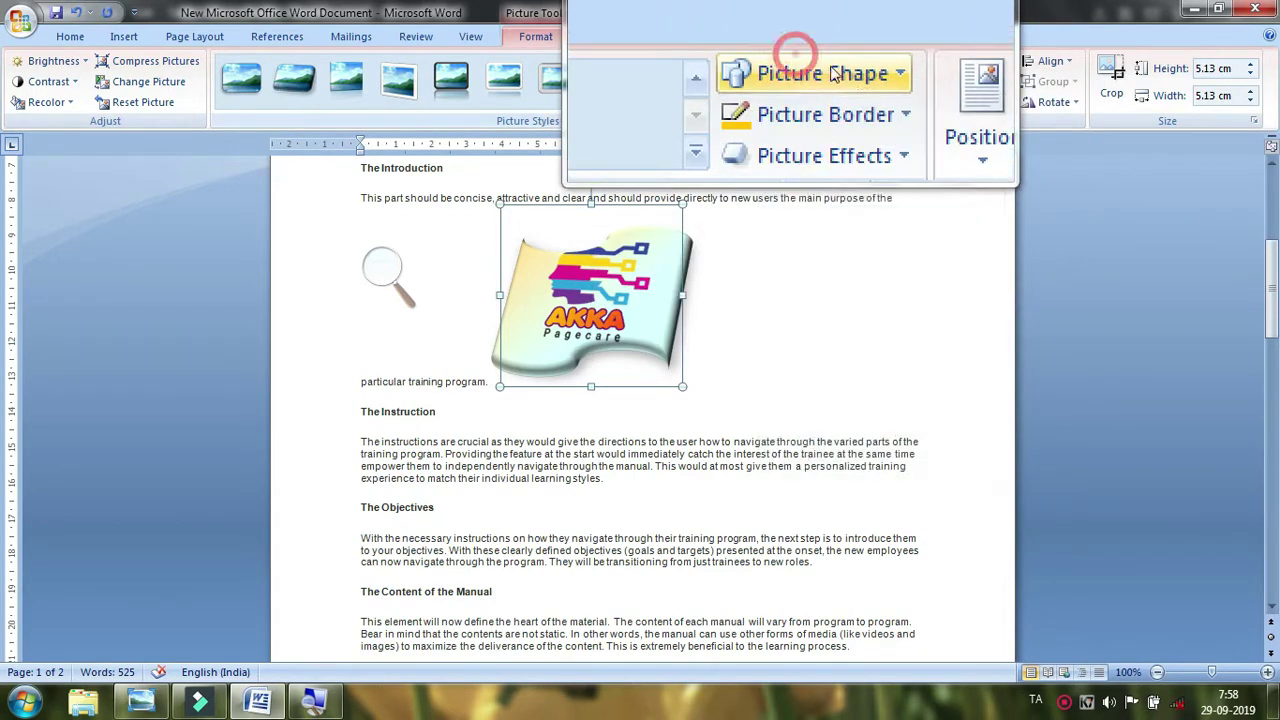
# Give the wave logo an orange picture border, replacing the first dark red one.
pyautogui.click(828, 90)
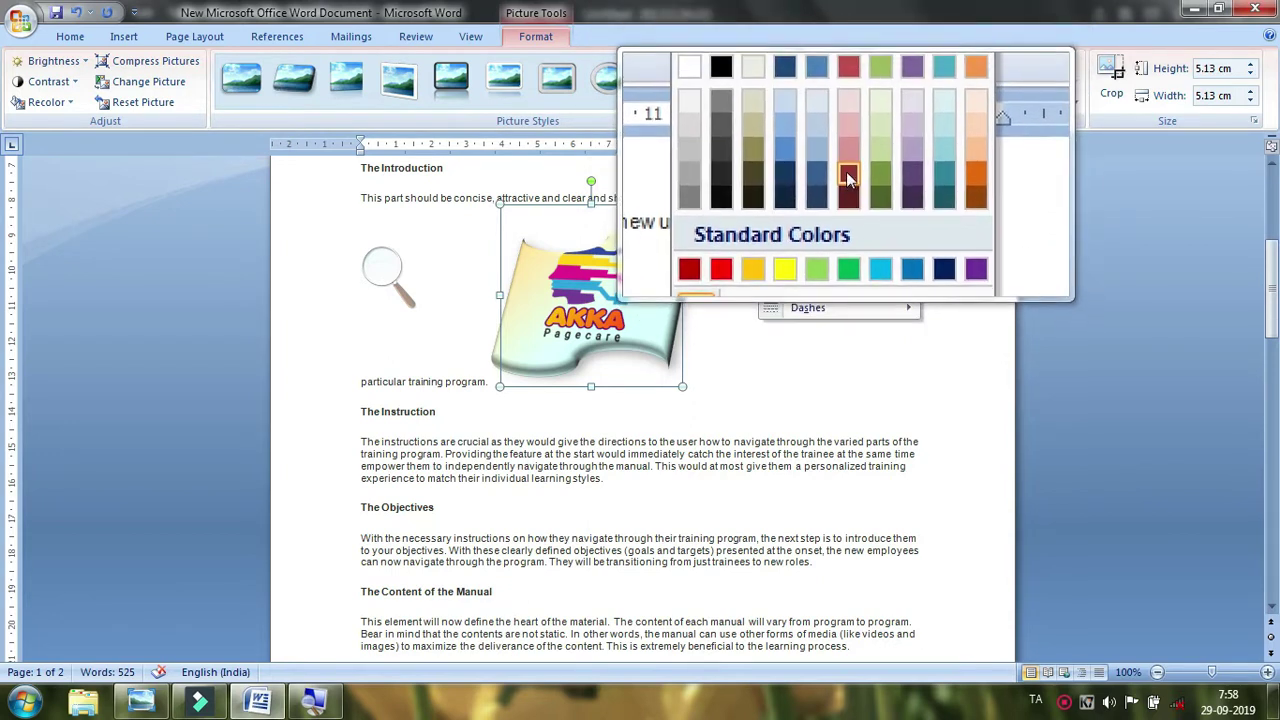
pyautogui.click(846, 173)
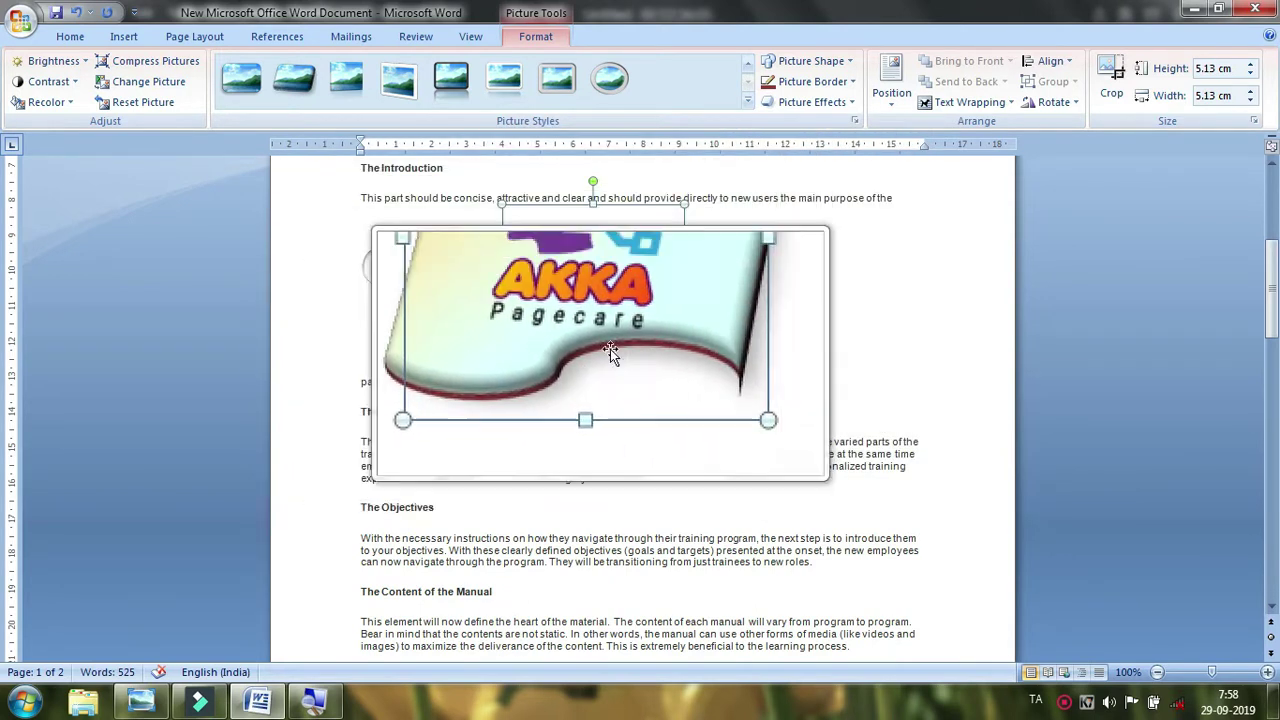
pyautogui.click(815, 82)
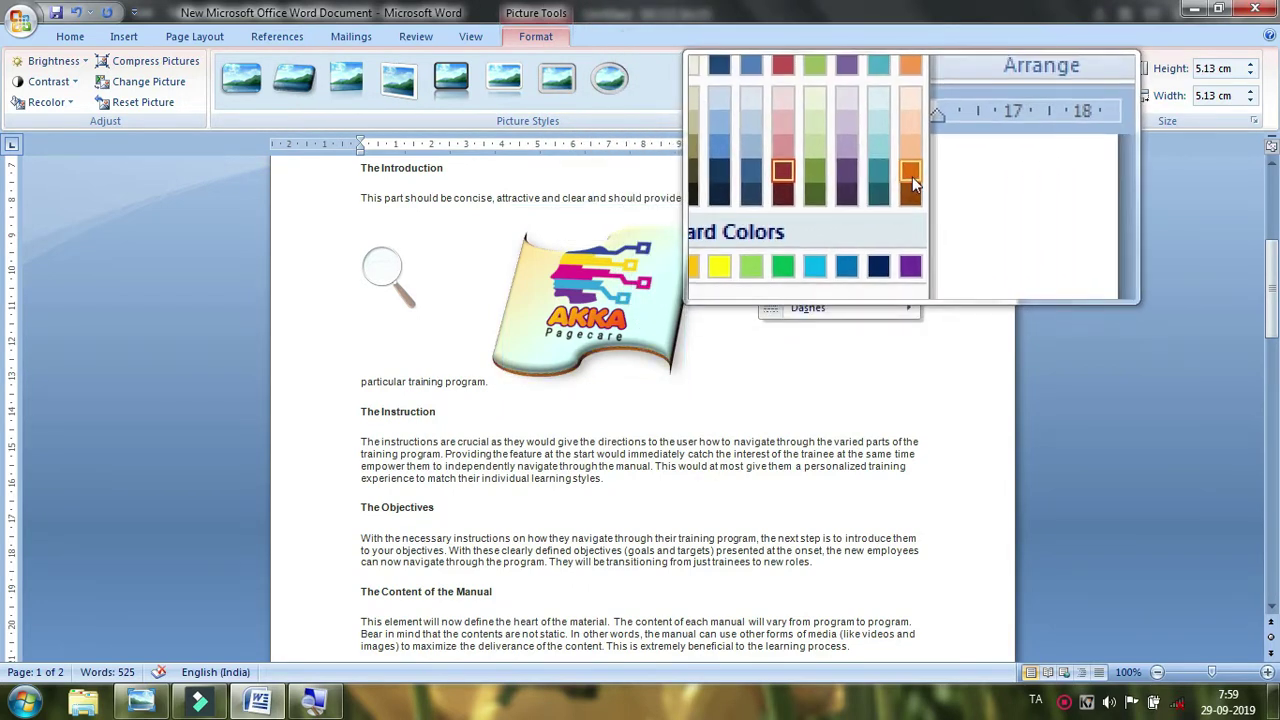
pyautogui.click(912, 176)
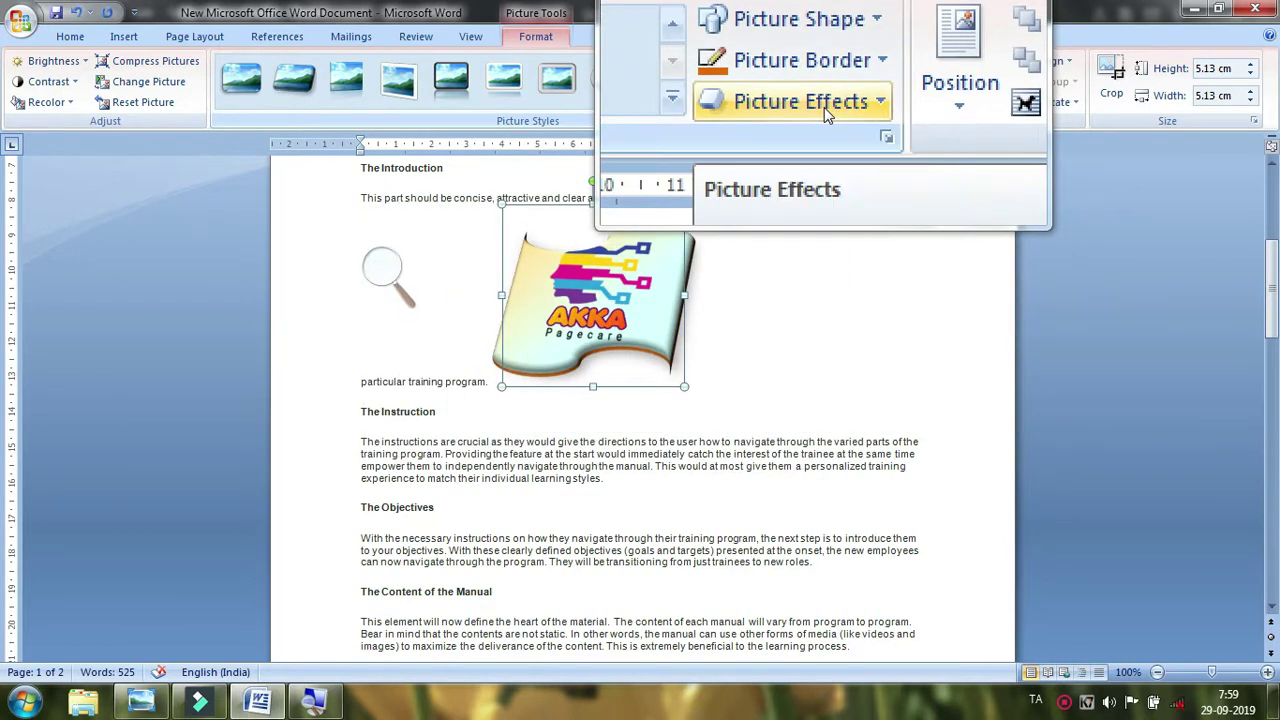
# Apply the 50 Point Soft Edges picture effect to the wave logo.
pyautogui.click(824, 107)
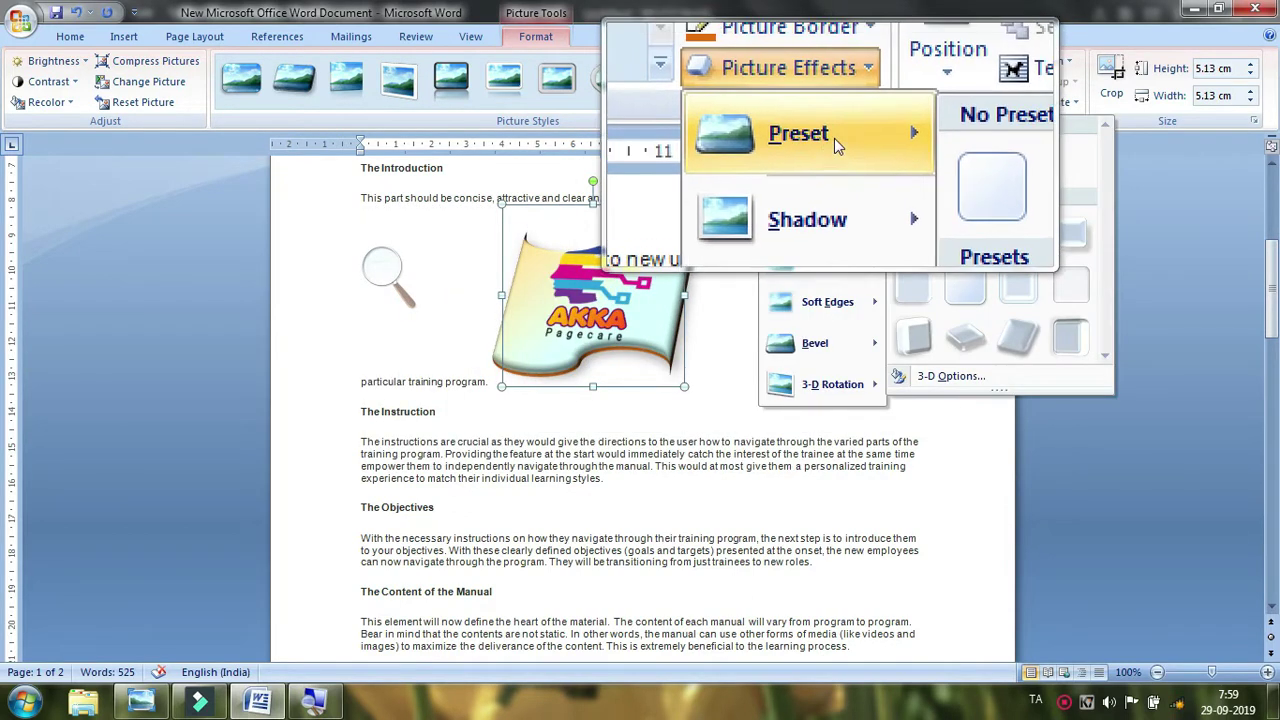
pyautogui.moveTo(834, 179)
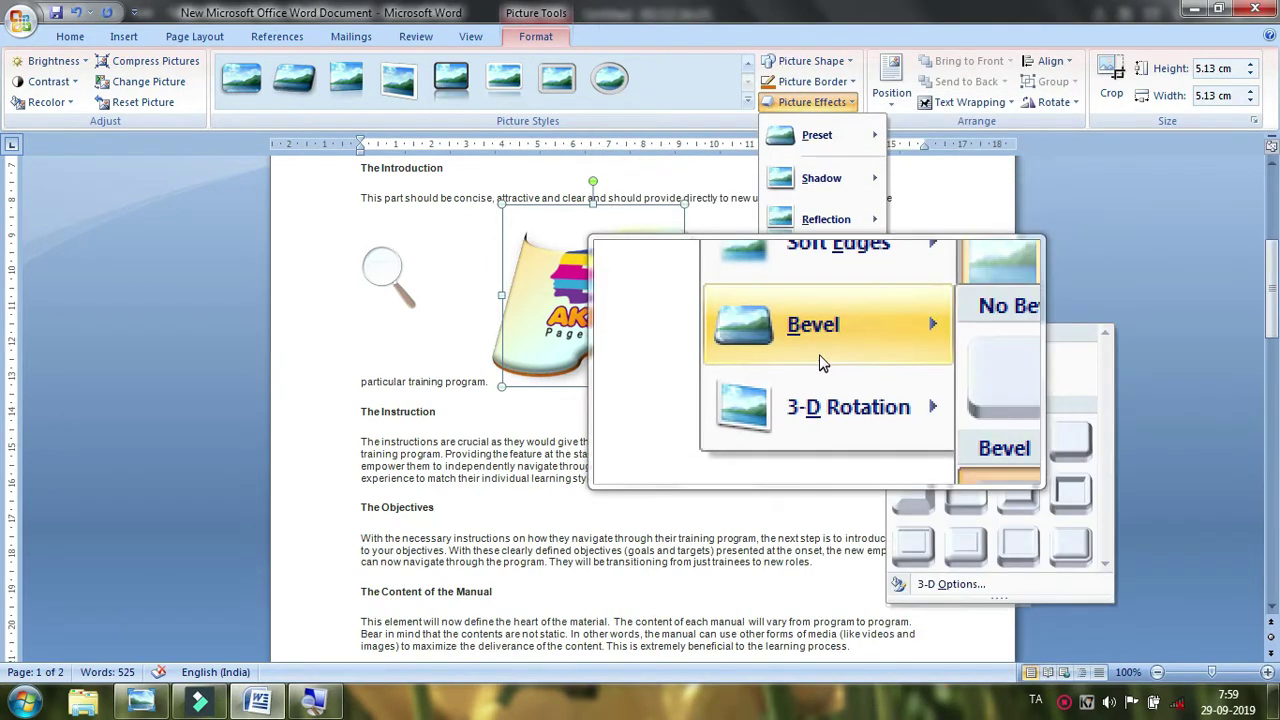
pyautogui.moveTo(857, 396)
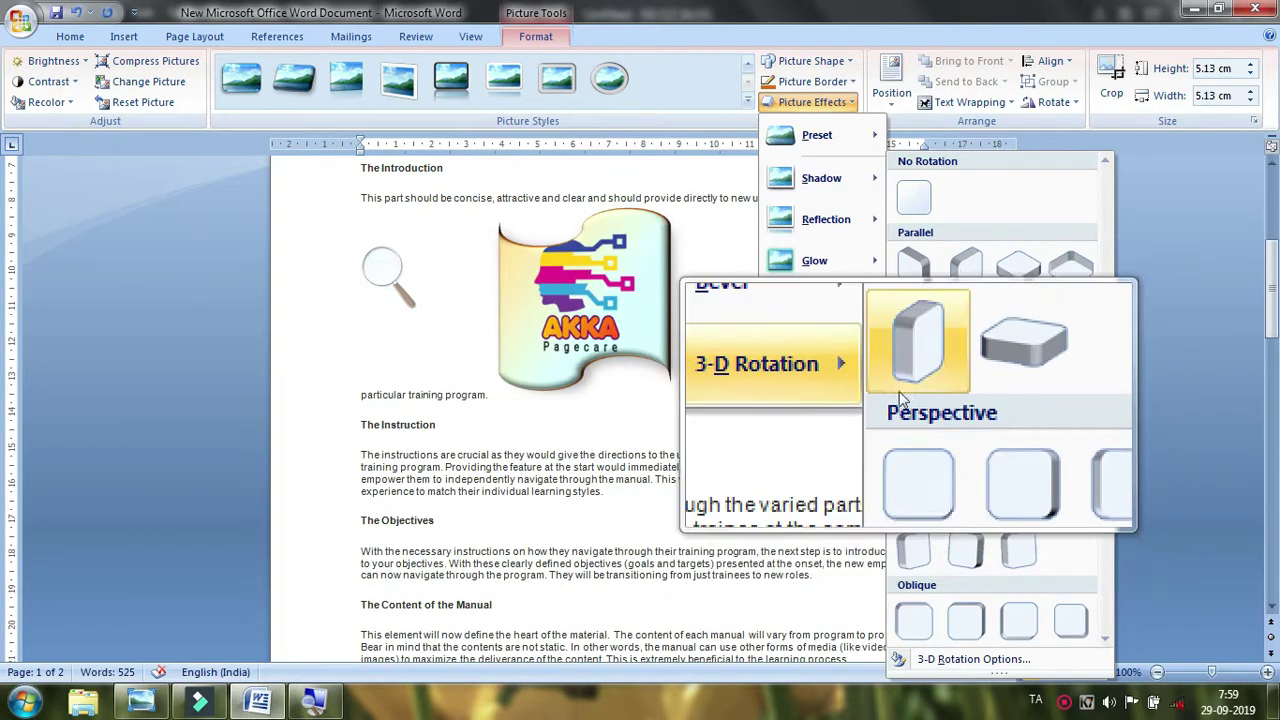
pyautogui.moveTo(837, 349)
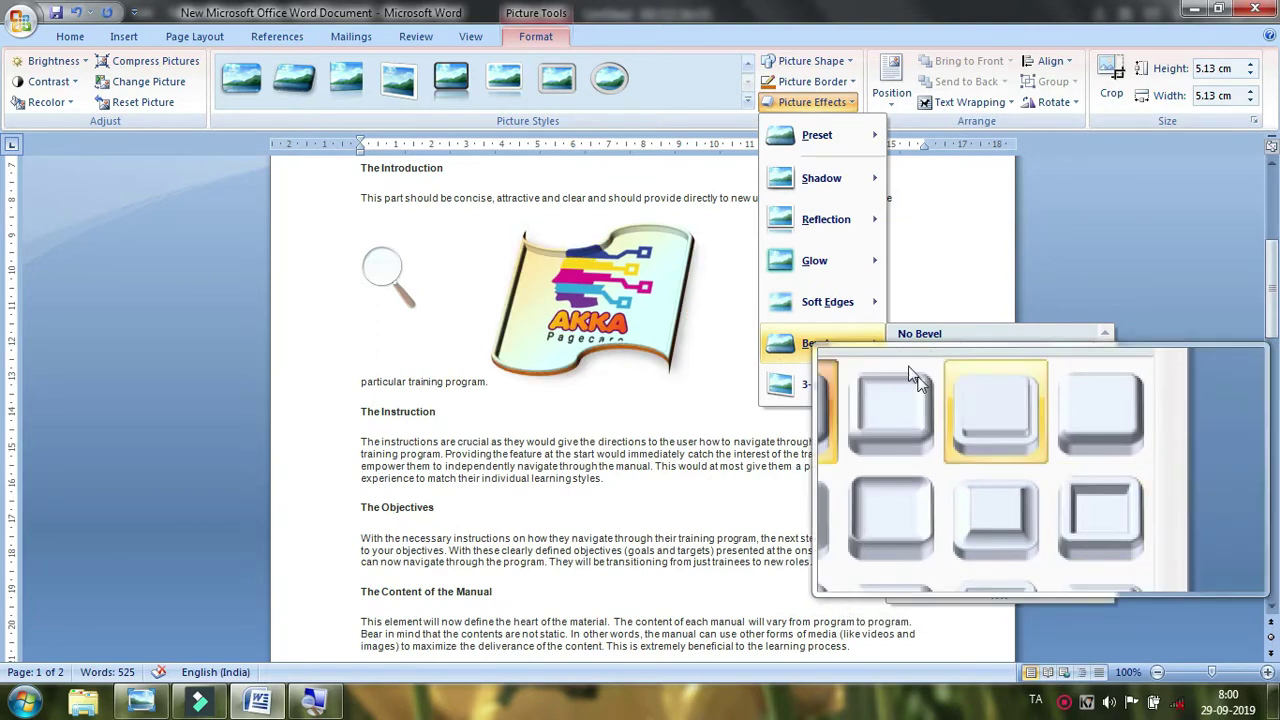
pyautogui.moveTo(835, 302)
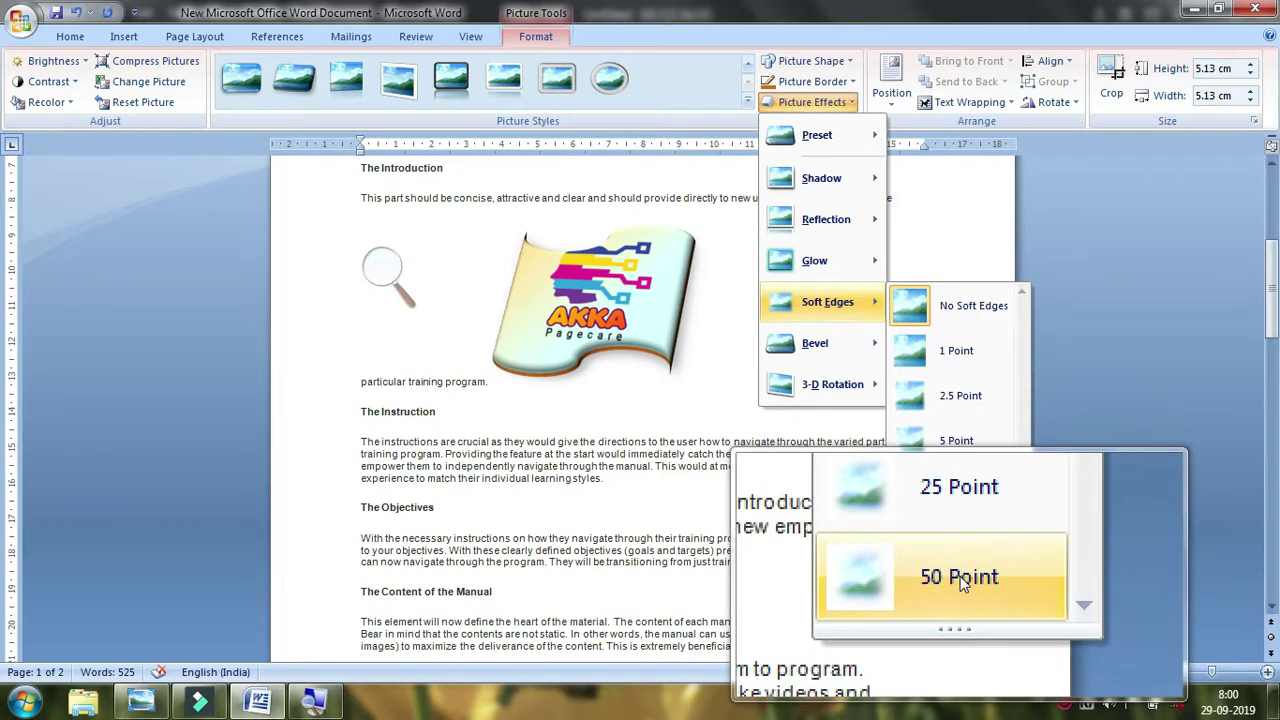
pyautogui.click(960, 580)
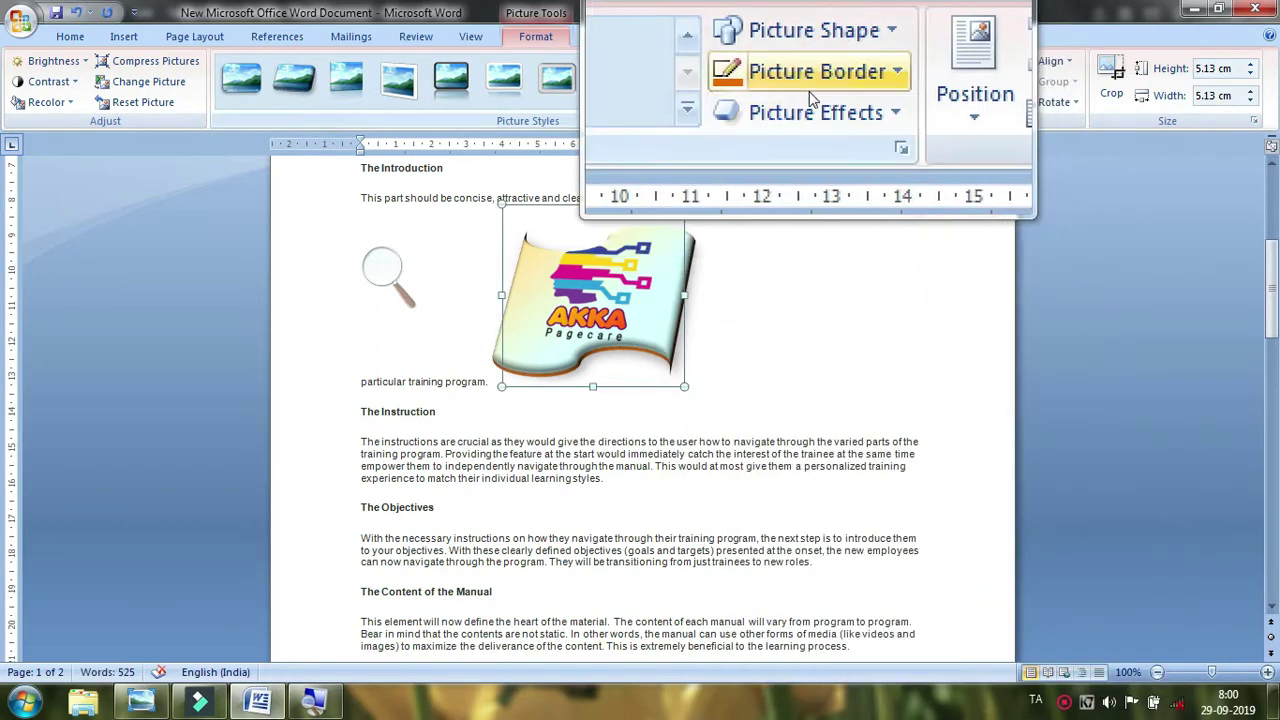
# Remove the soft-edge fade from the logo with No Soft Edges.
pyautogui.click(810, 81)
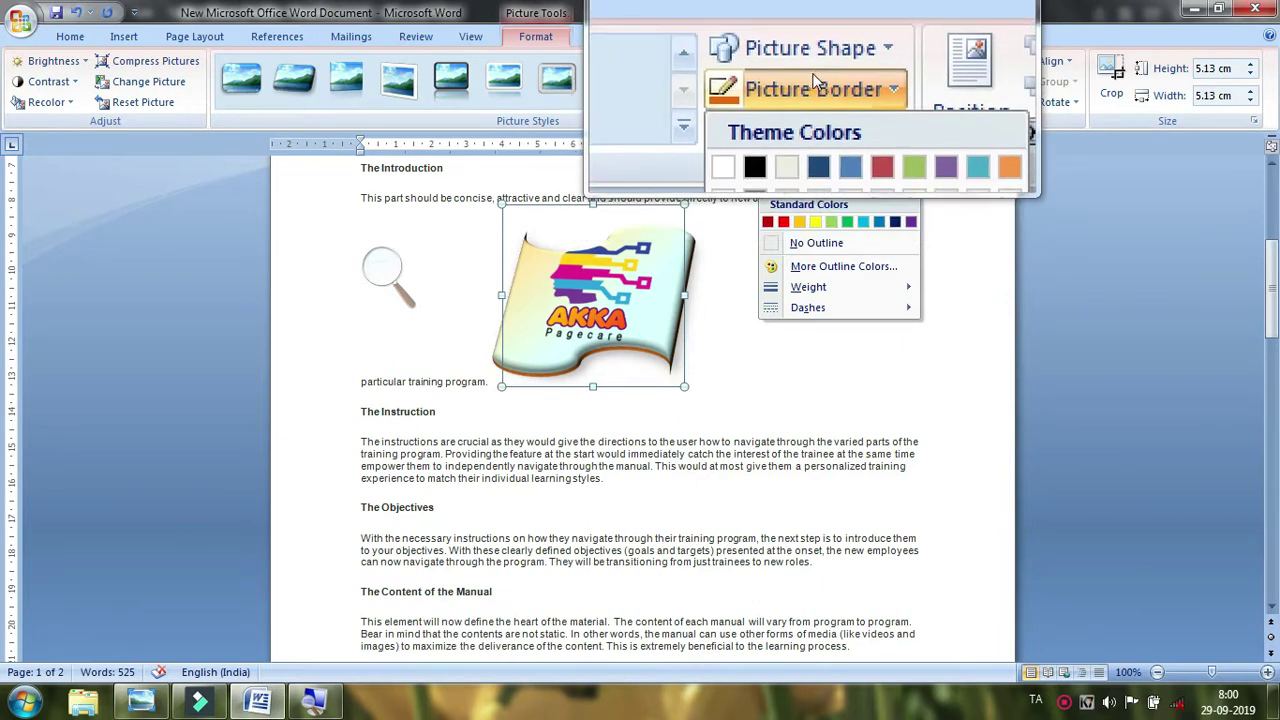
pyautogui.click(812, 81)
pyautogui.click(808, 102)
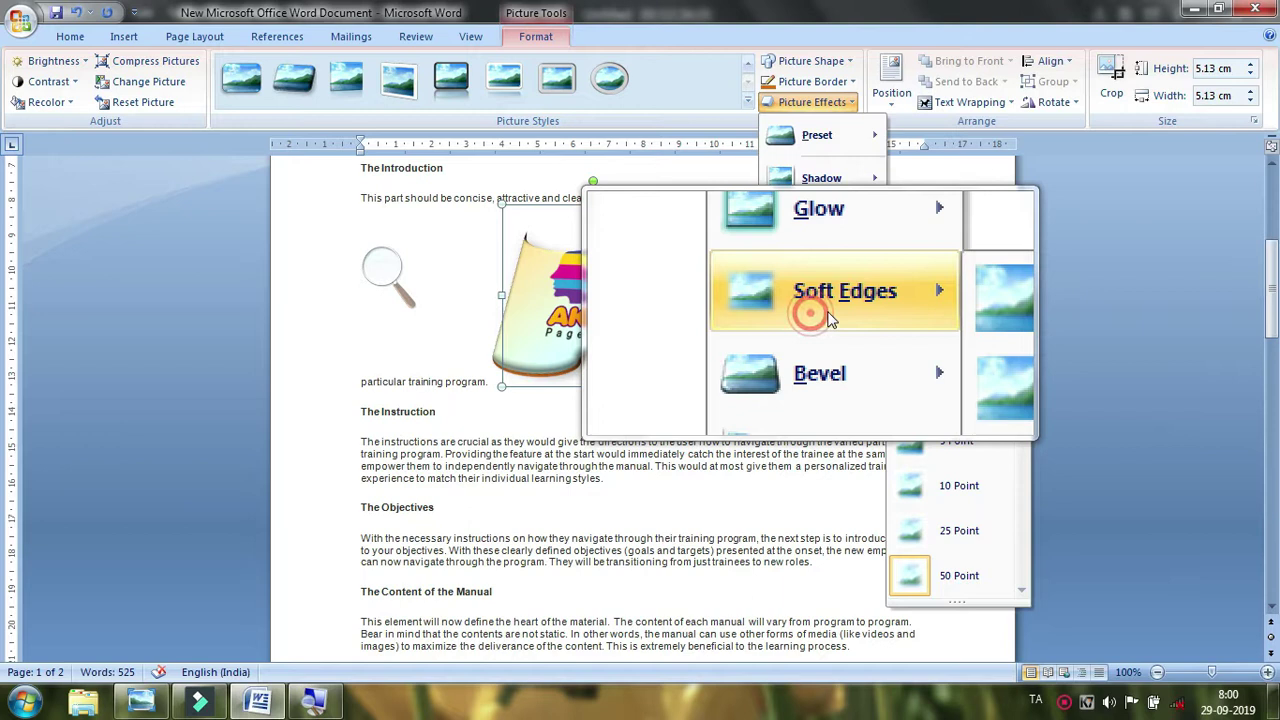
pyautogui.click(960, 308)
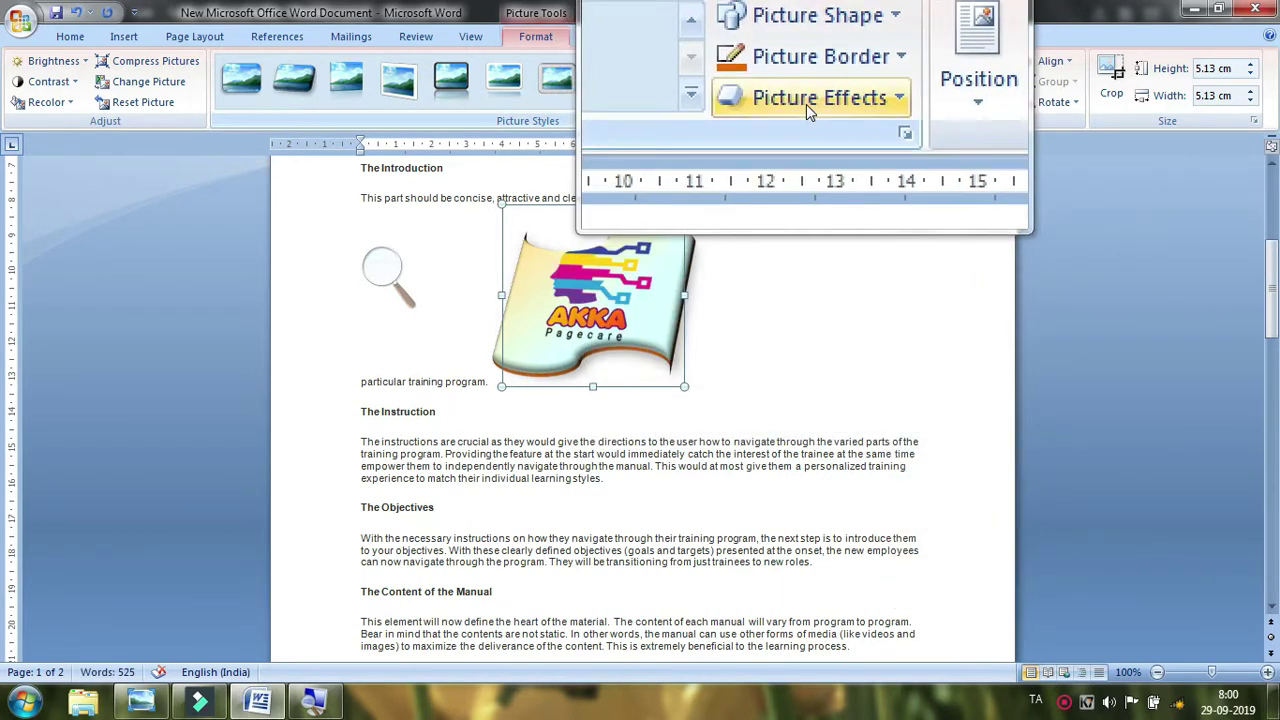
# Add a red glow variation around the logo and make its border dark red.
pyautogui.click(808, 102)
pyautogui.moveTo(821, 257)
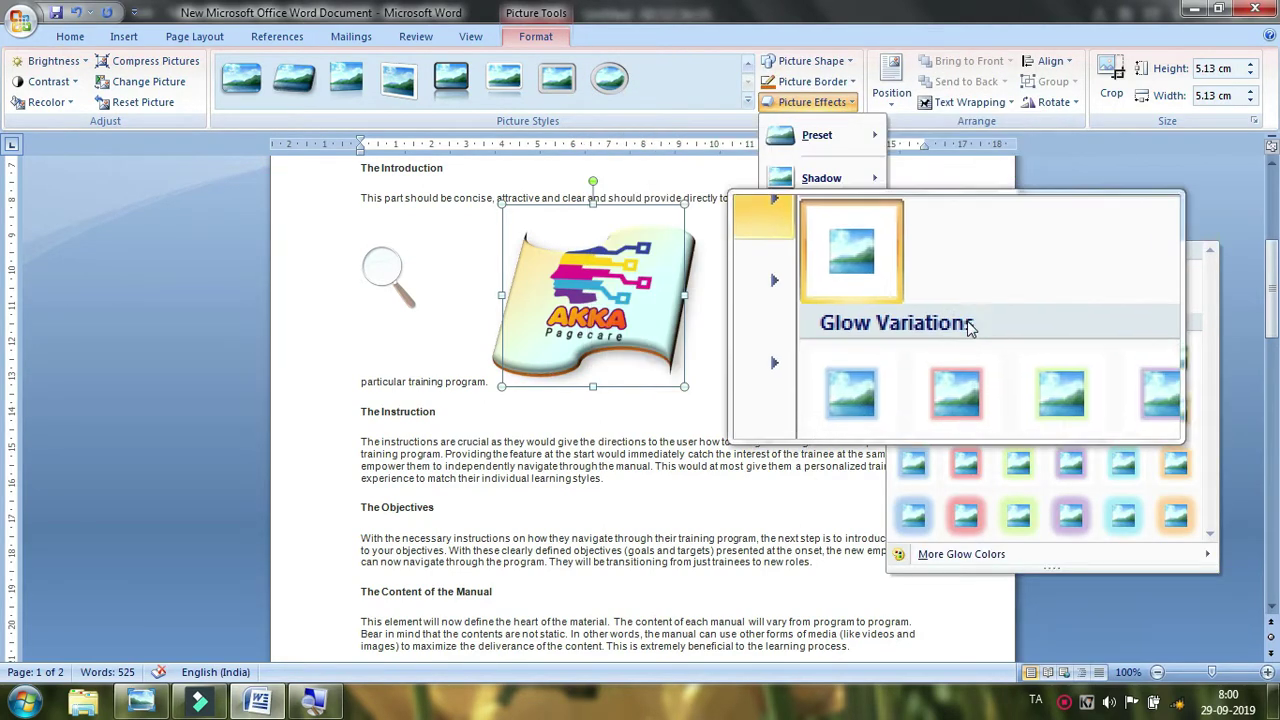
pyautogui.click(962, 418)
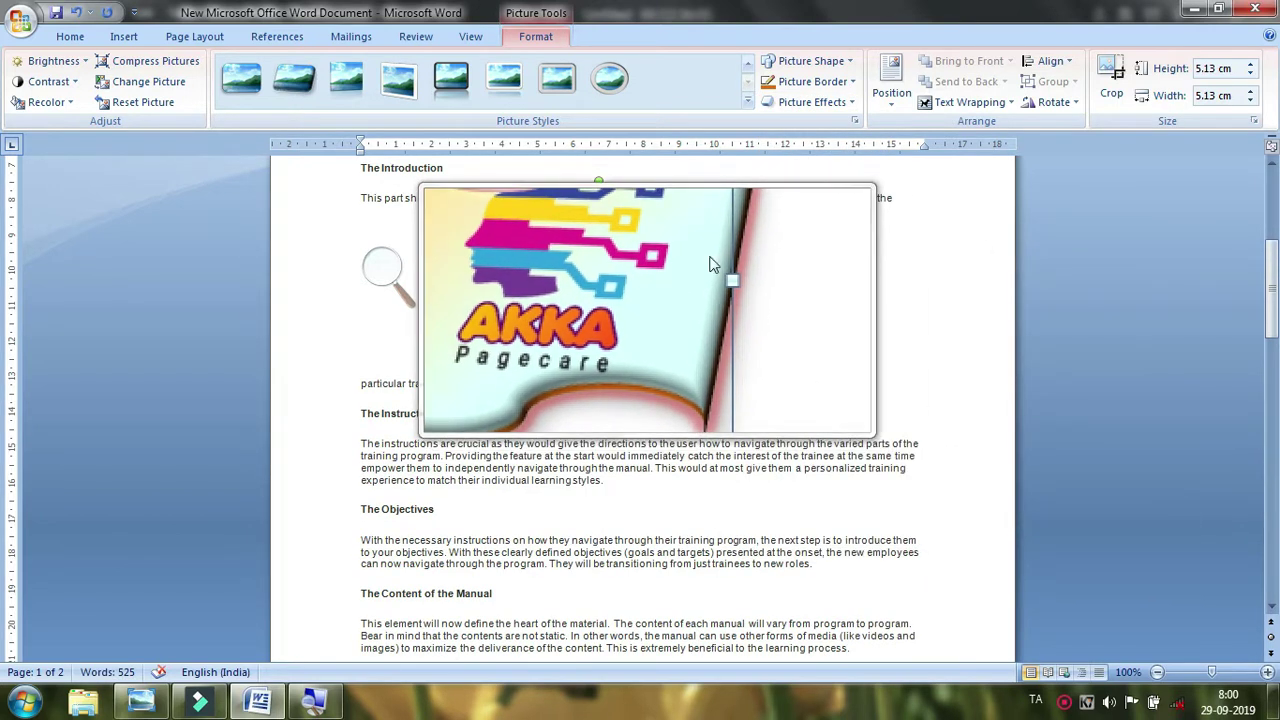
pyautogui.click(812, 81)
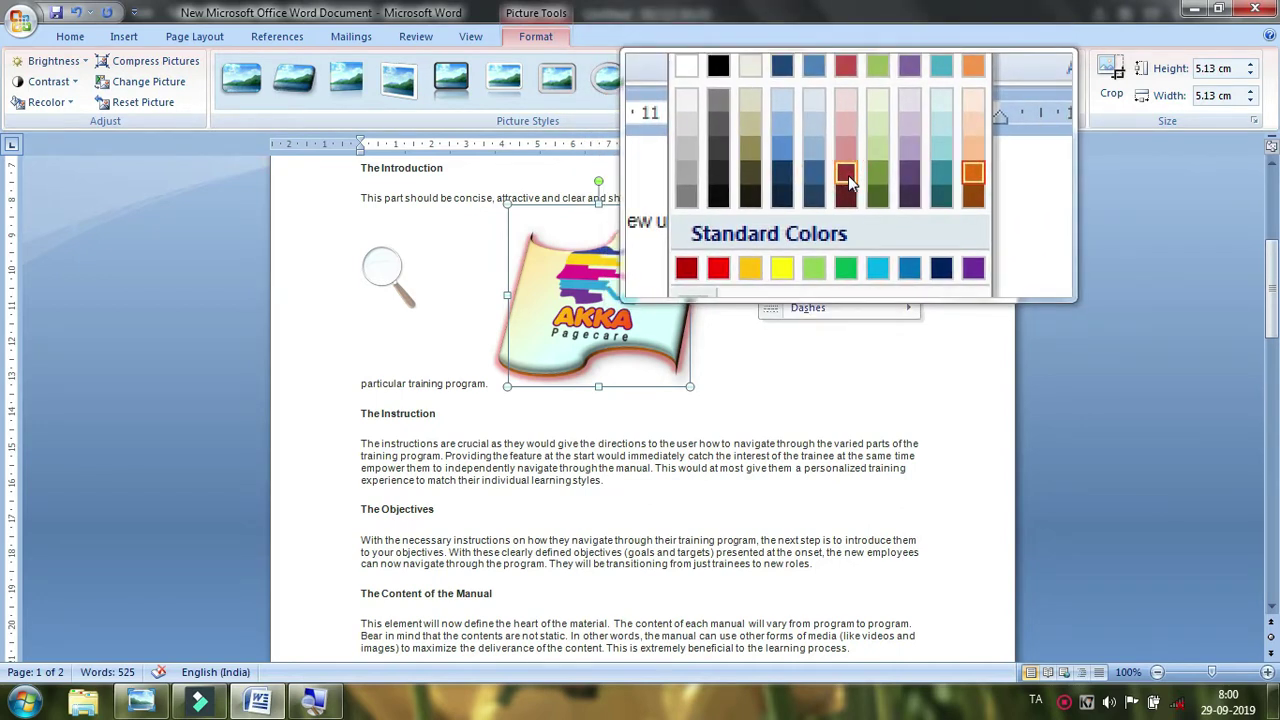
pyautogui.click(848, 175)
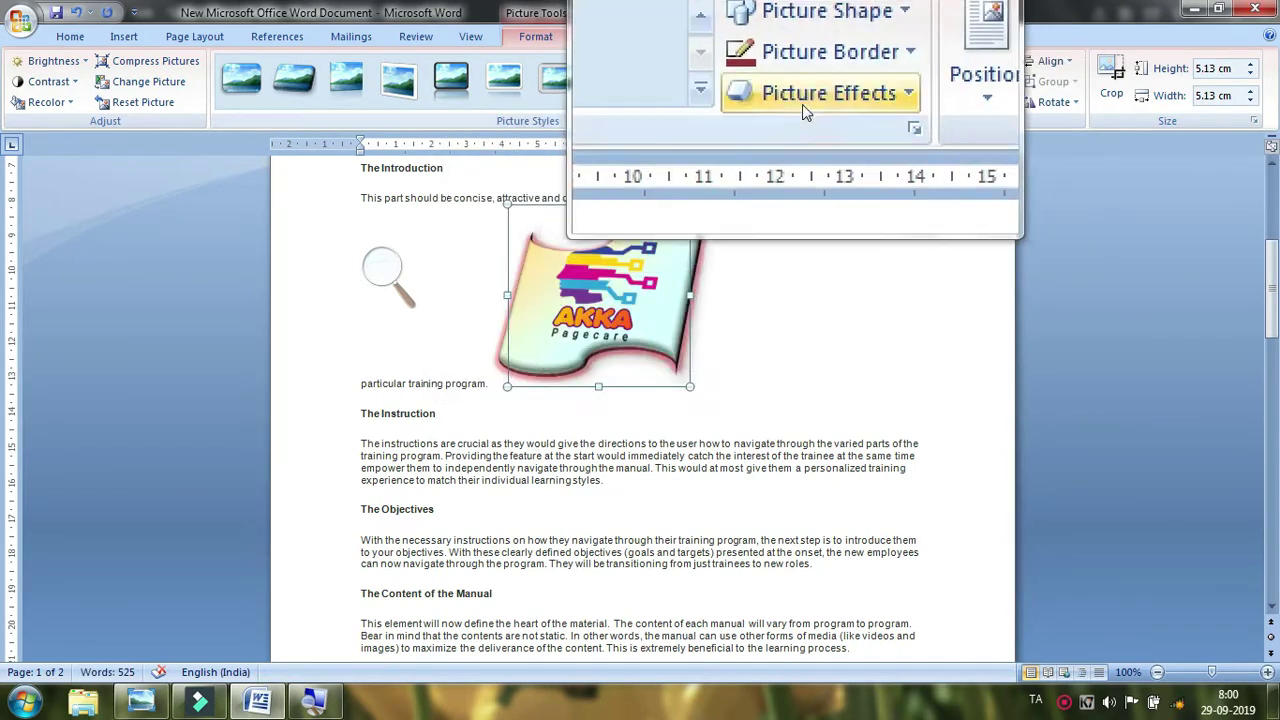
# Add a Reflection Variation beneath the wave logo.
pyautogui.click(803, 103)
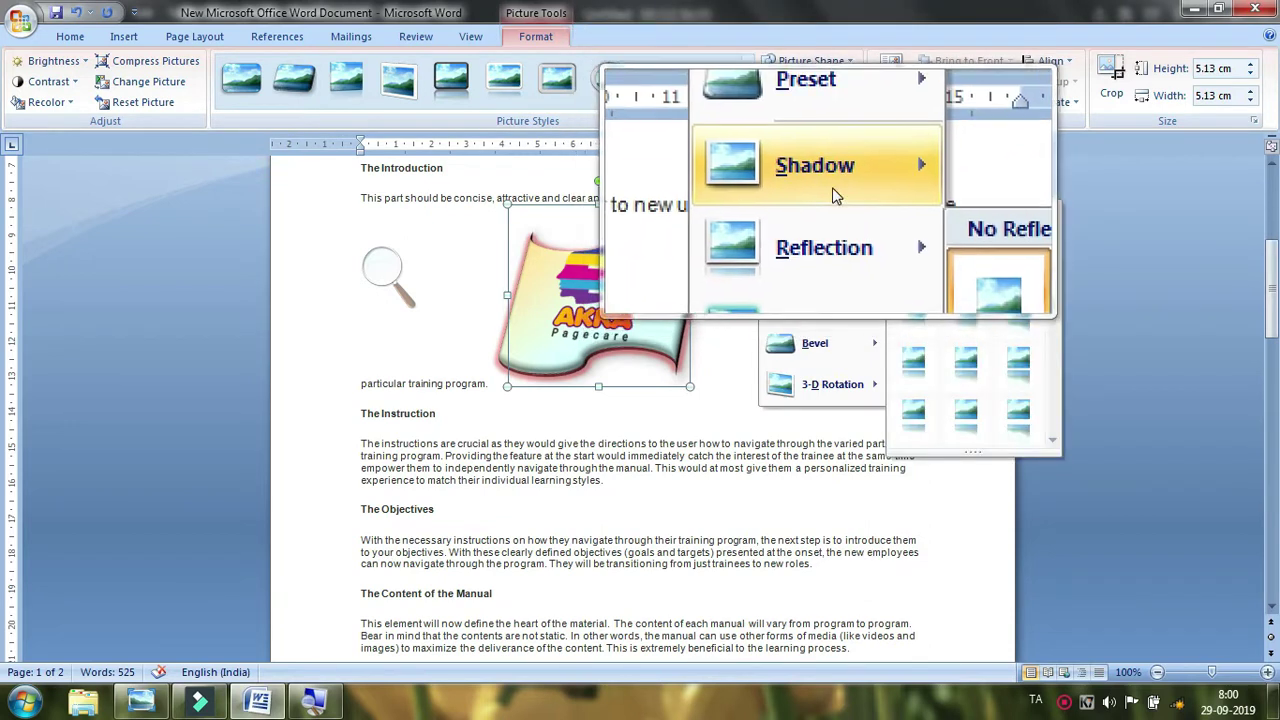
pyautogui.moveTo(826, 225)
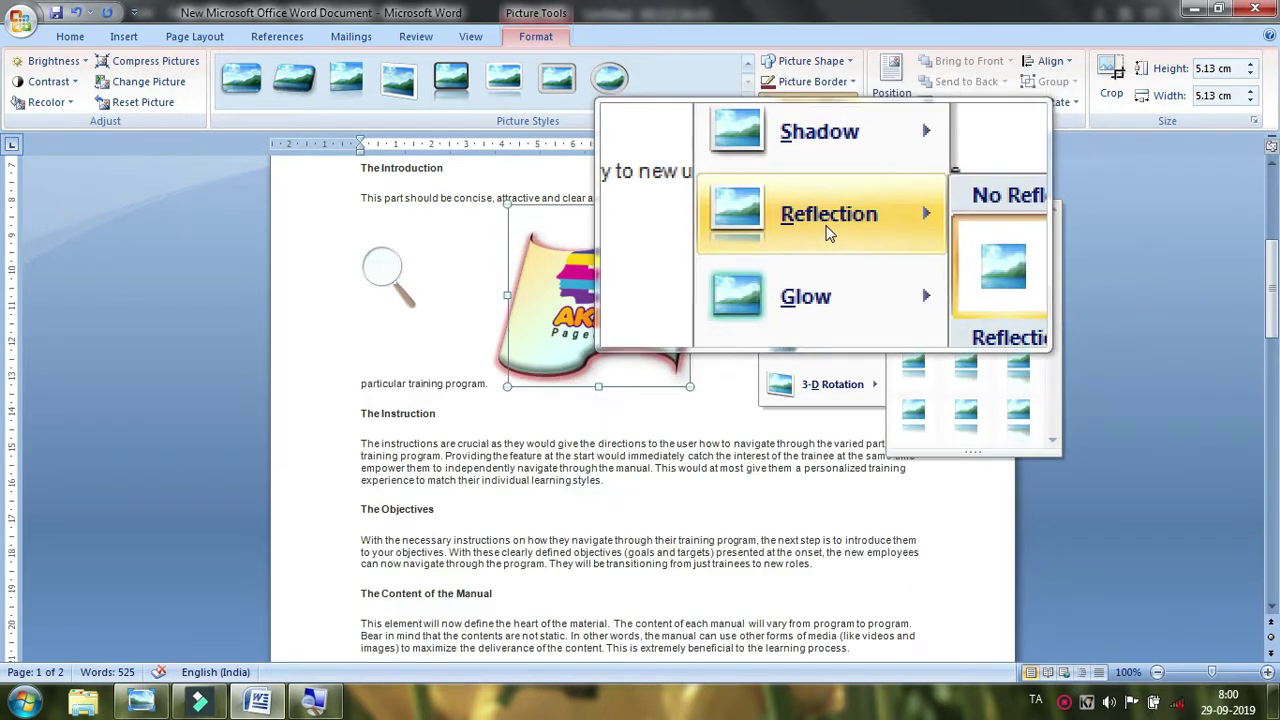
pyautogui.click(1022, 364)
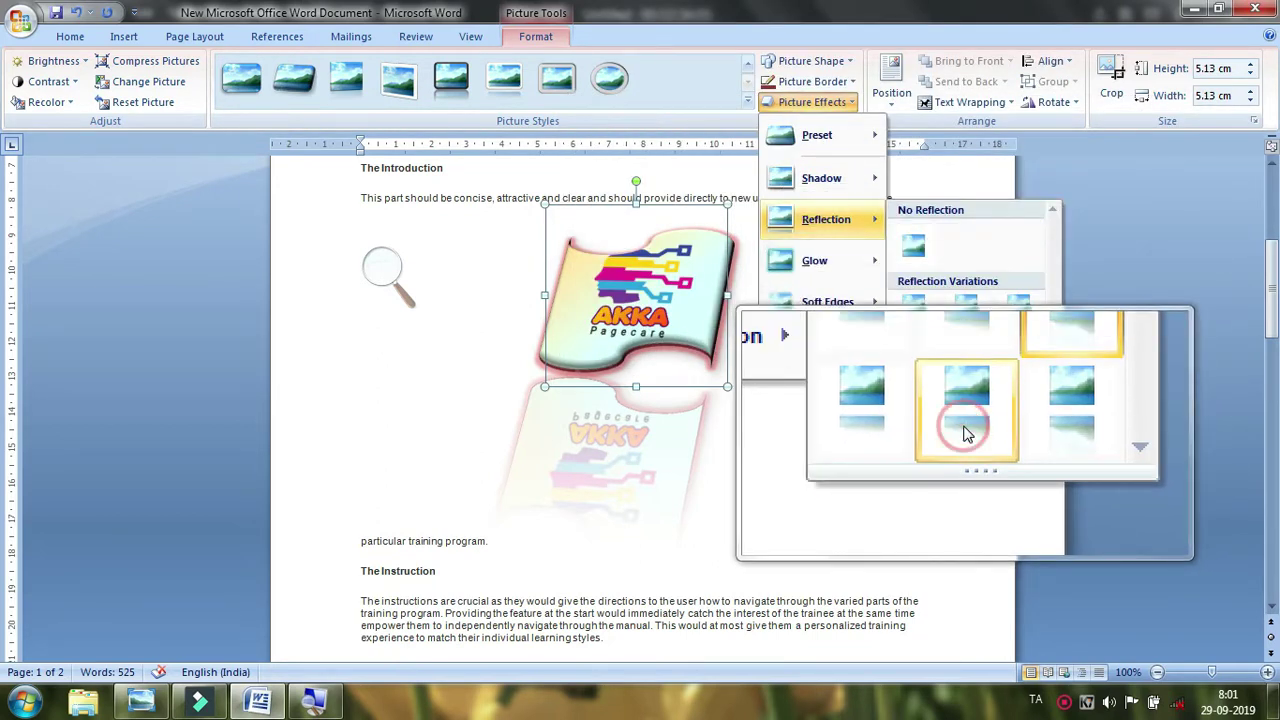
pyautogui.click(965, 432)
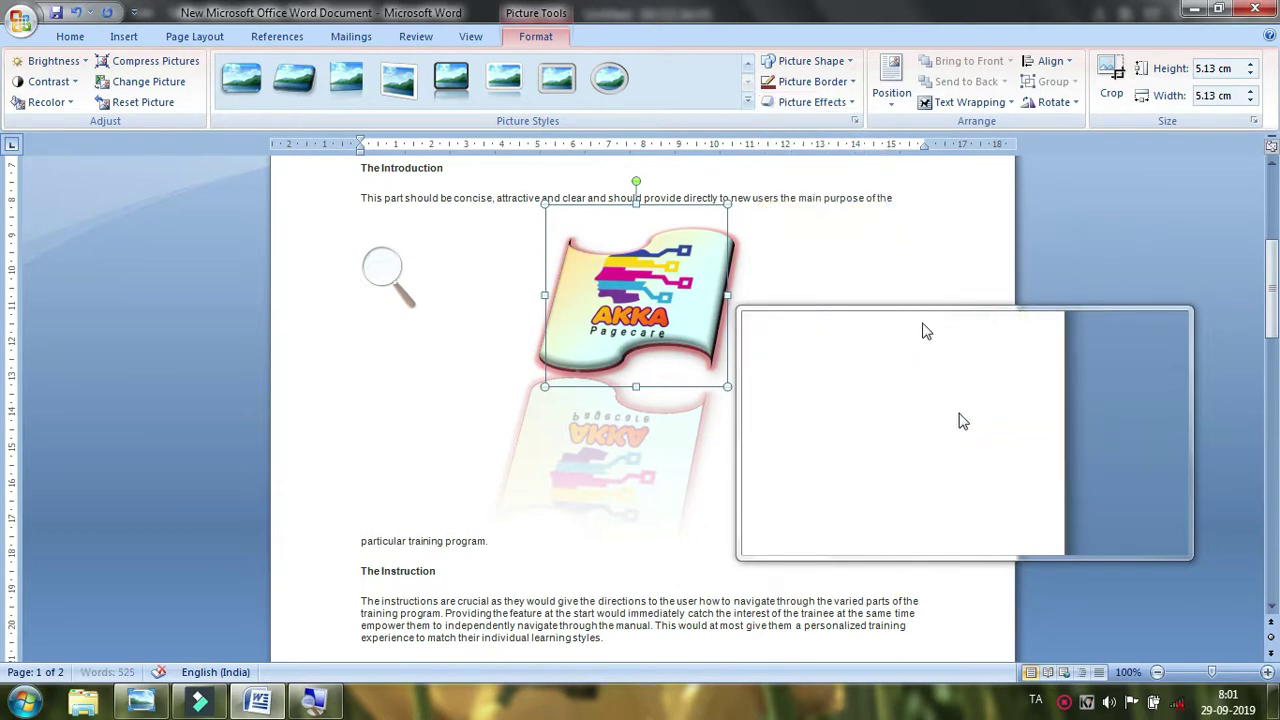
# Apply an Inner shadow style to the wave logo.
pyautogui.click(805, 102)
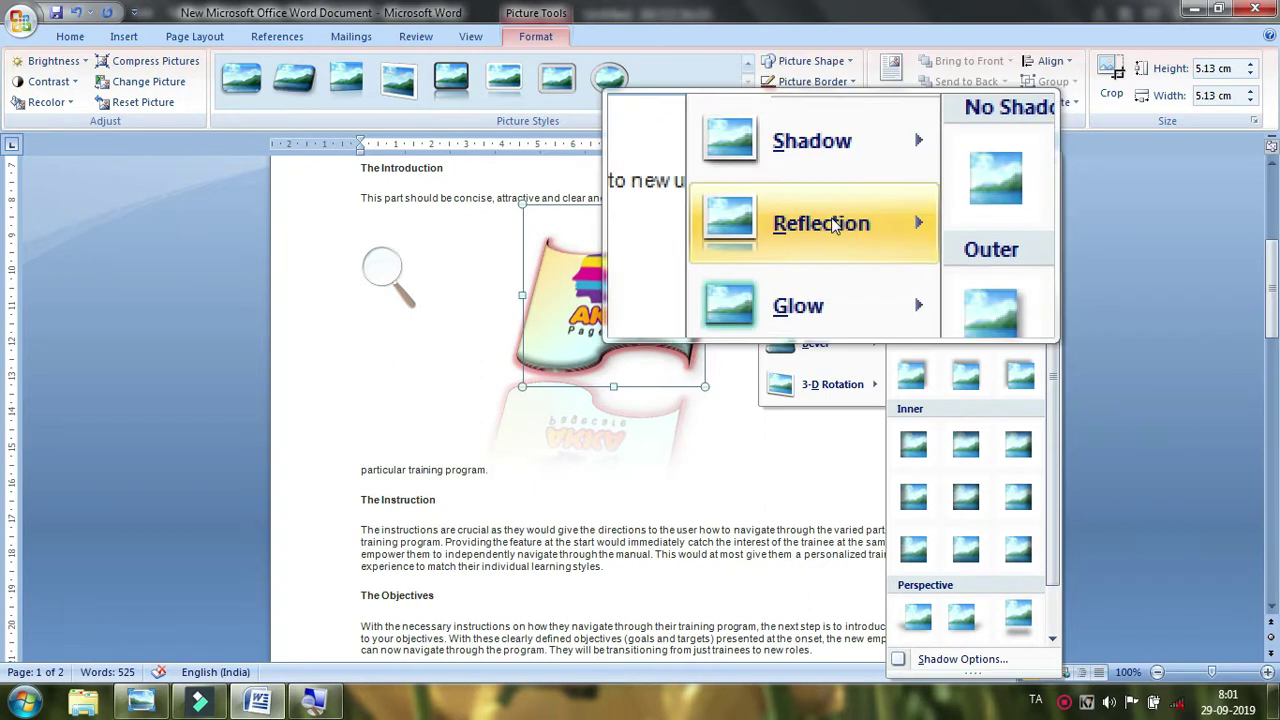
pyautogui.click(828, 182)
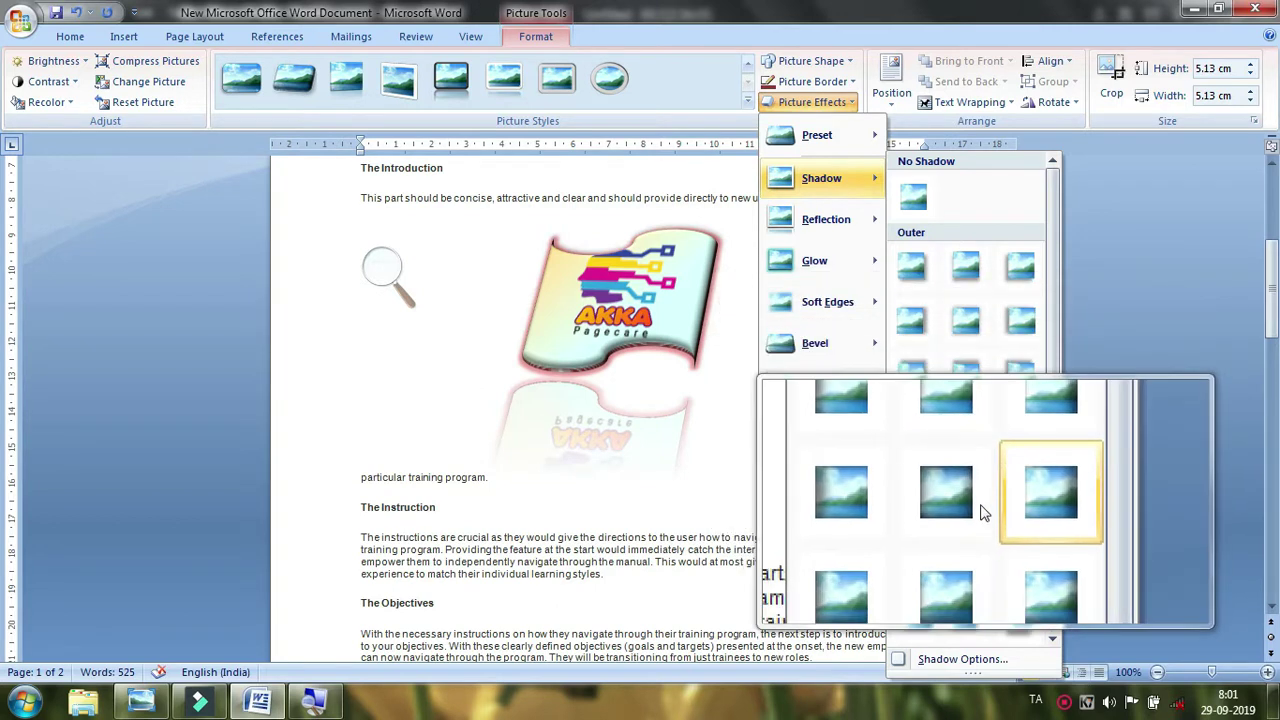
pyautogui.click(984, 504)
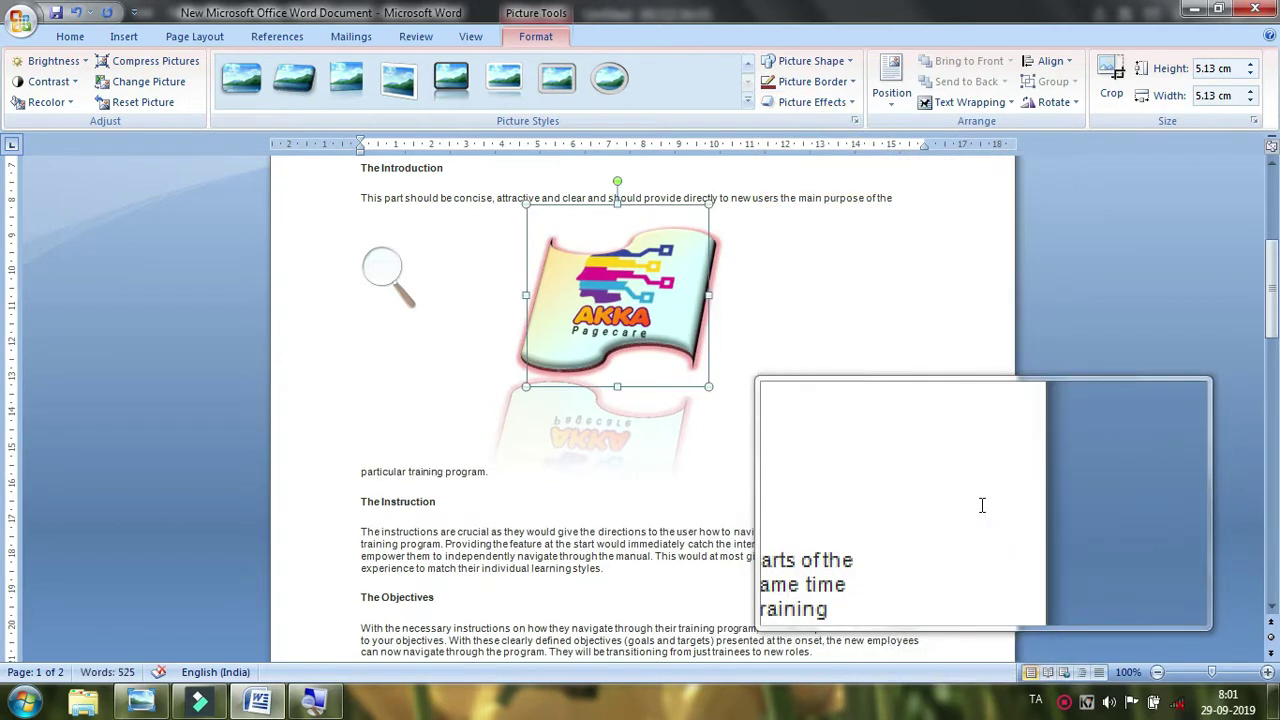
pyautogui.click(809, 108)
pyautogui.moveTo(806, 196)
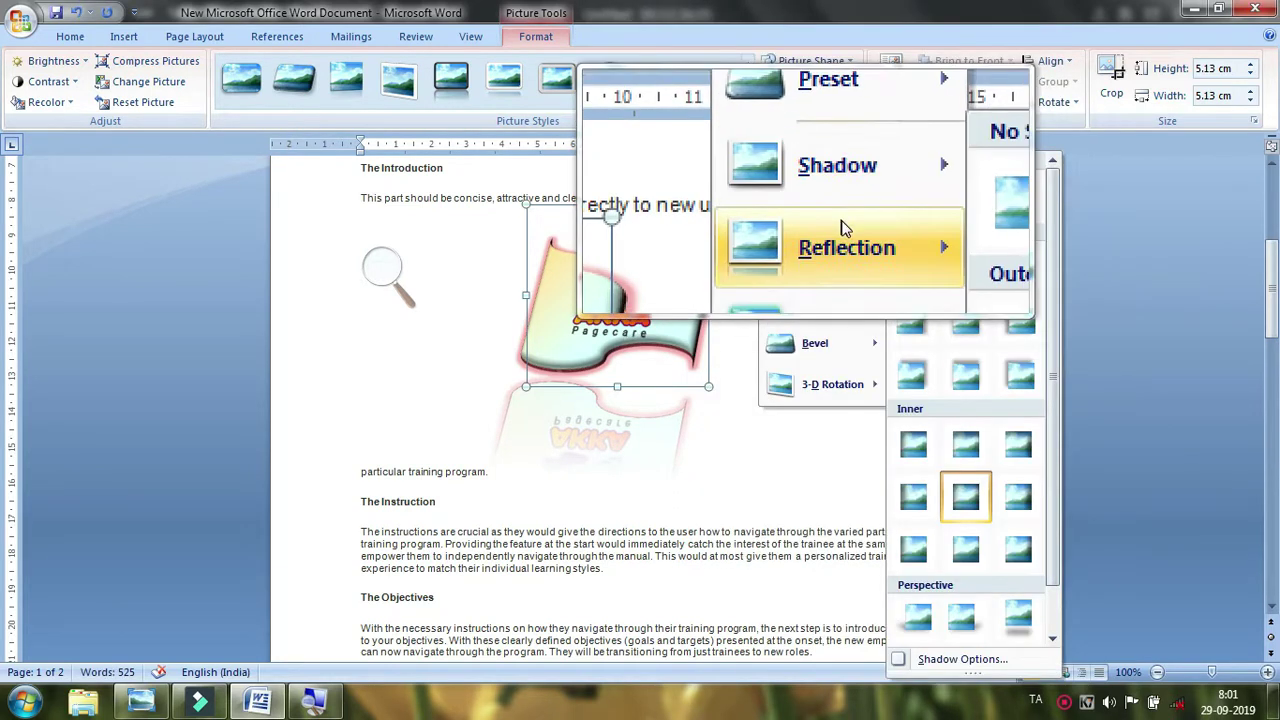
pyautogui.moveTo(838, 216)
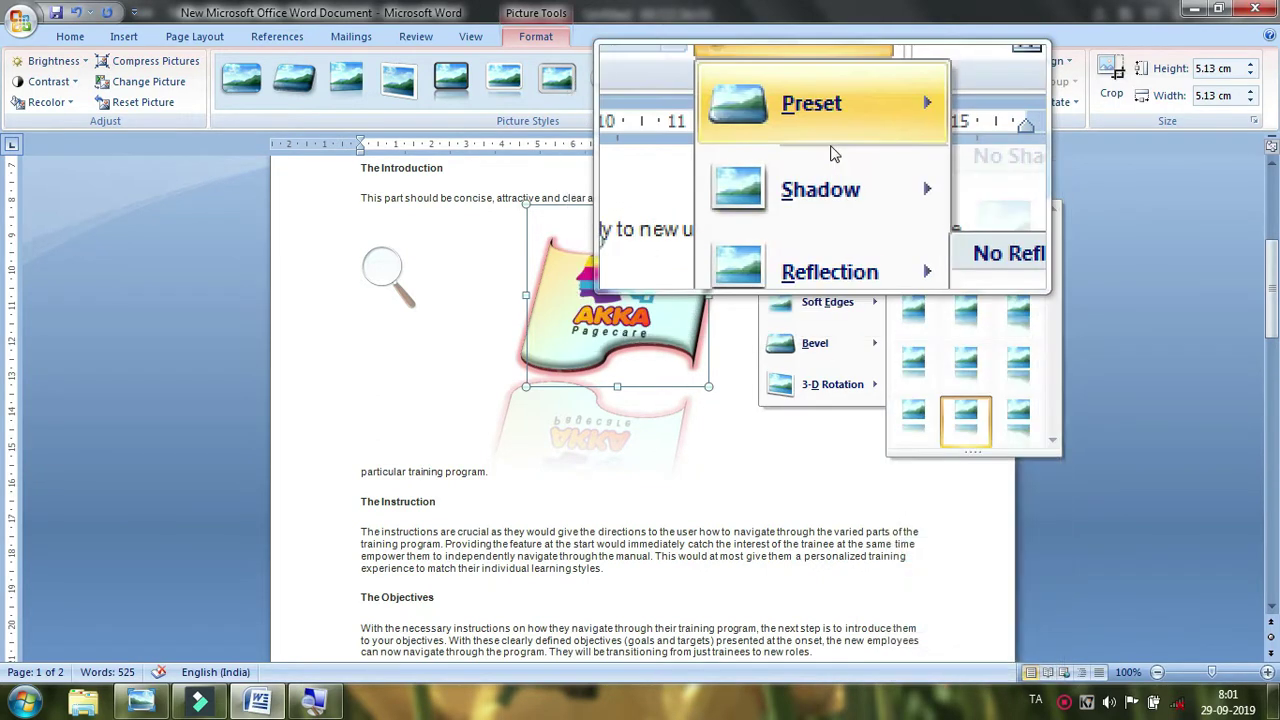
pyautogui.moveTo(805, 140)
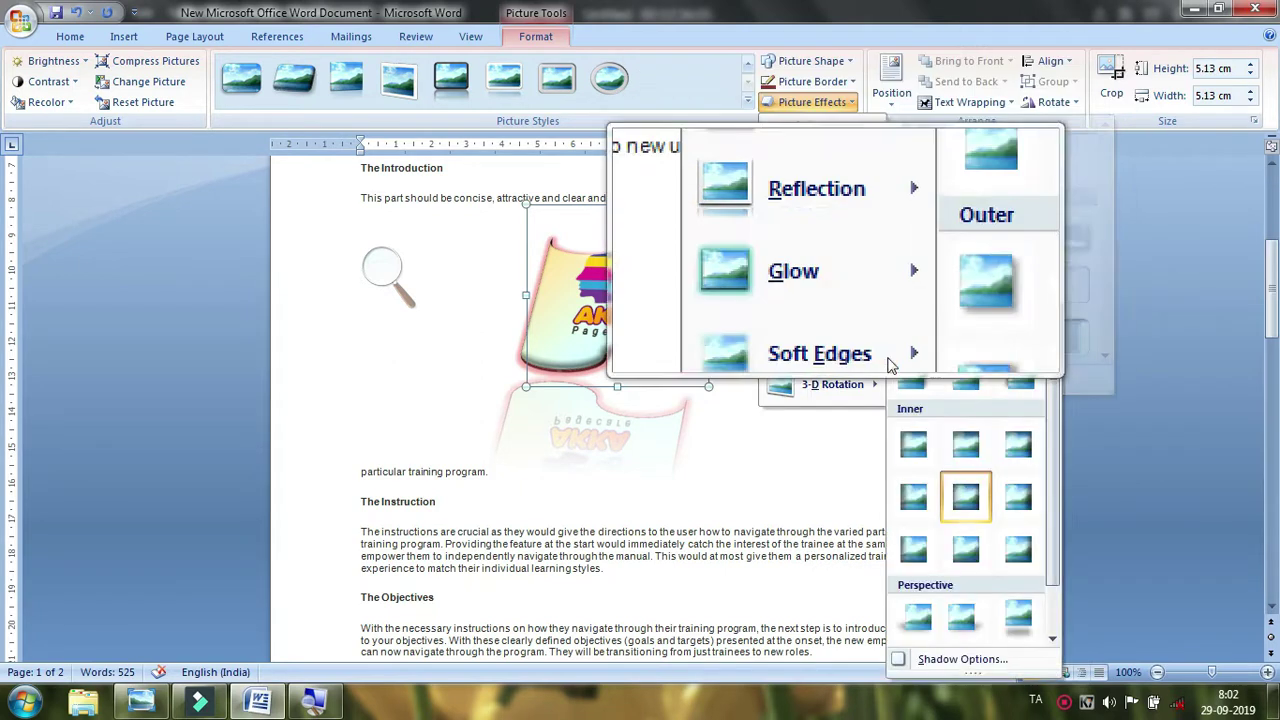
pyautogui.click(802, 446)
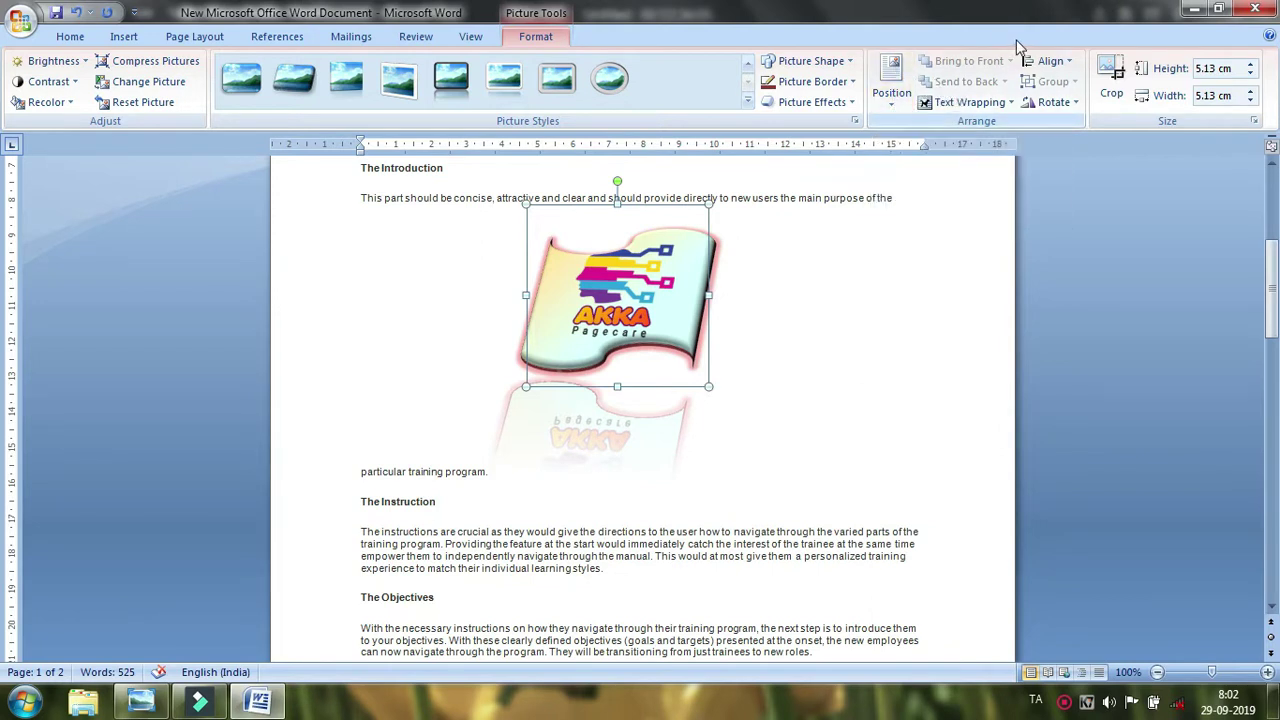
pyautogui.click(896, 94)
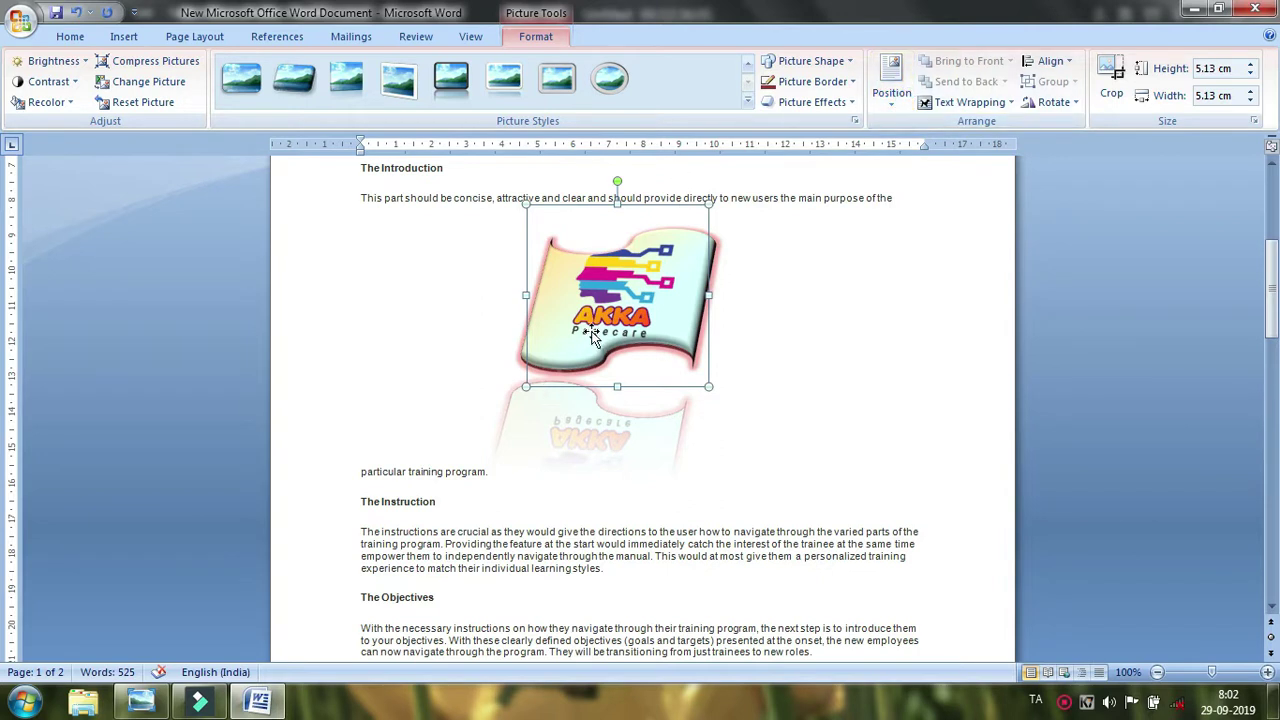
pyautogui.press('super+plus')
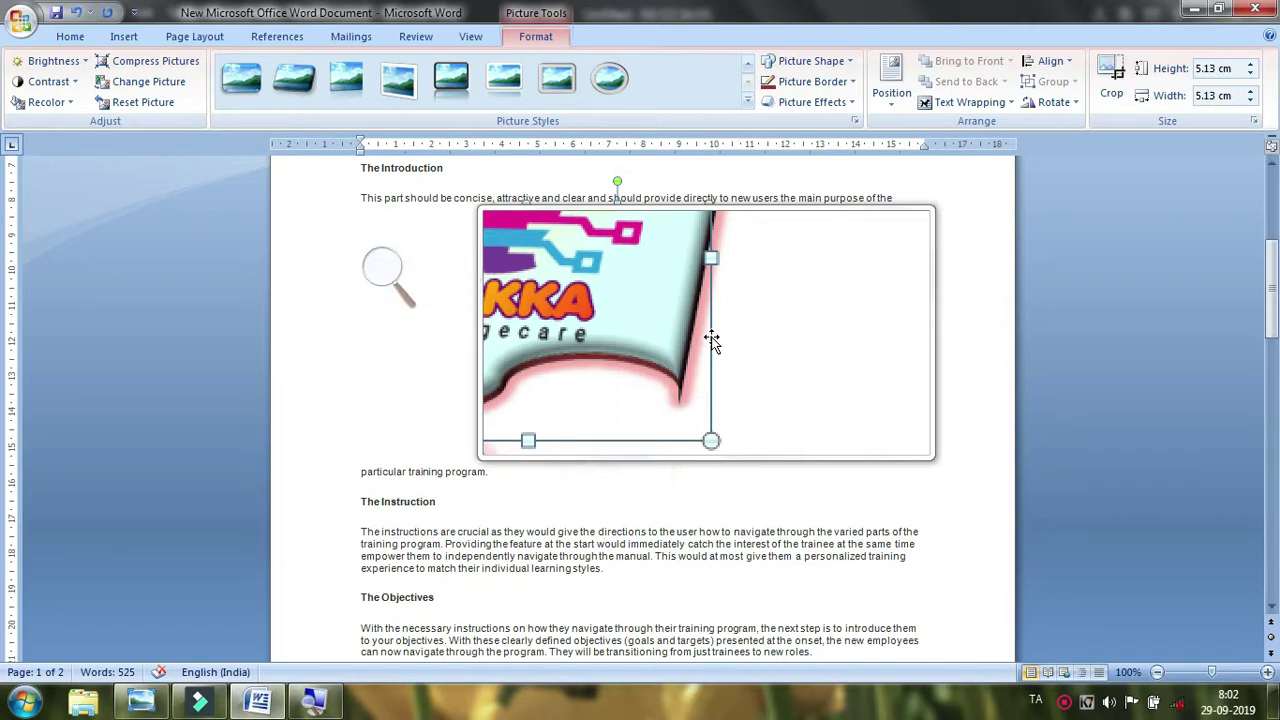
pyautogui.press('super+Escape')
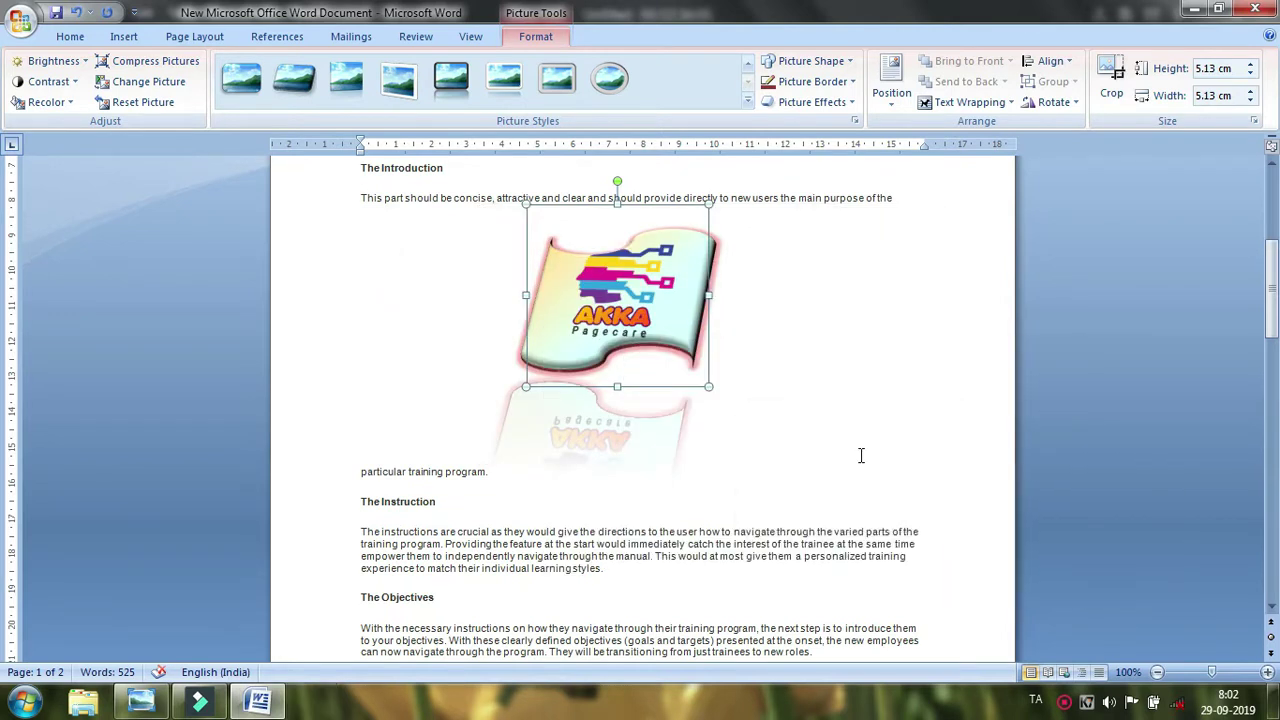
pyautogui.click(861, 455)
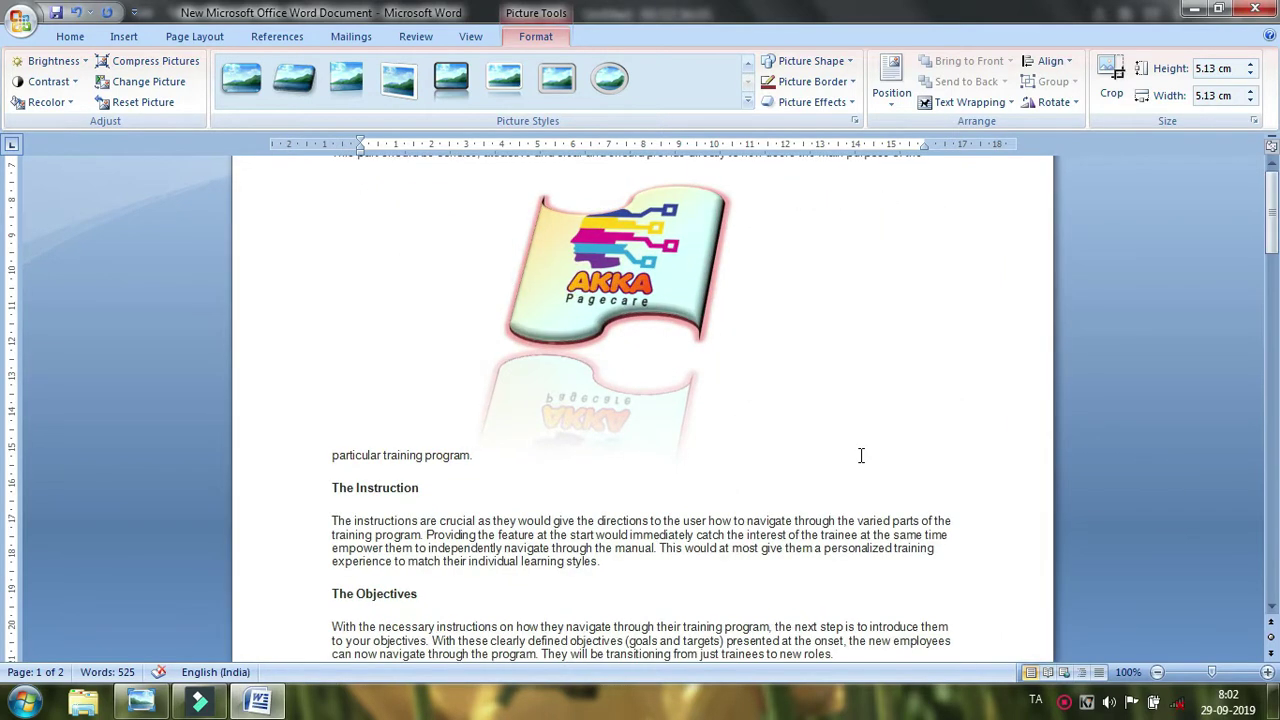
pyautogui.scroll(-1, 861, 455)
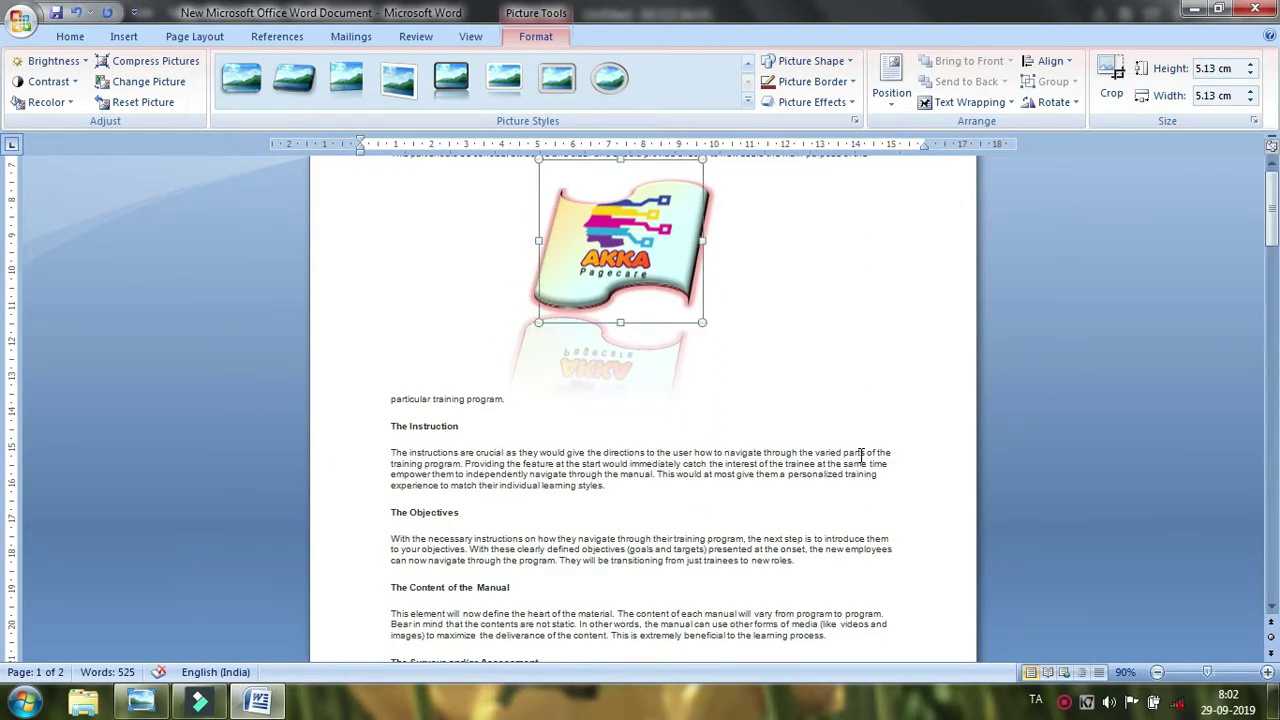
pyautogui.scroll(2, 861, 455)
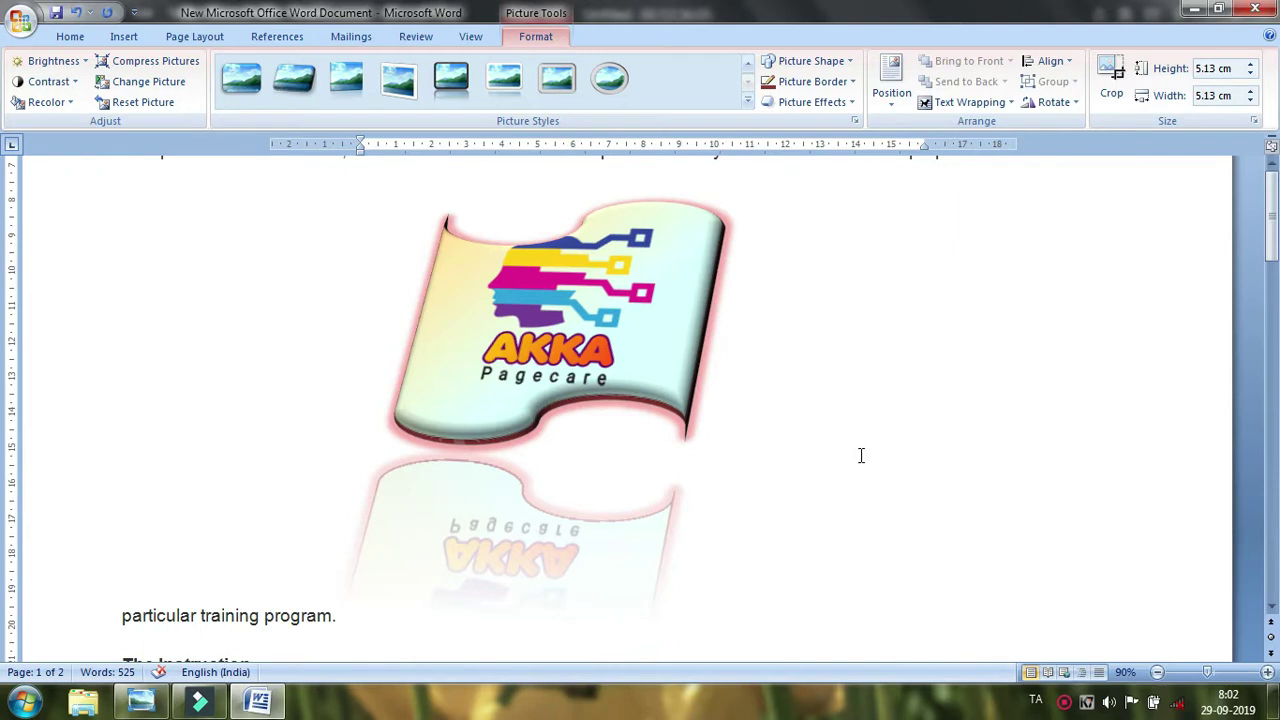
pyautogui.scroll(-5, 861, 455)
# Set the AKKA logo to the top-right With Text Wrapping position beside the lesson title.
pyautogui.click(198, 395)
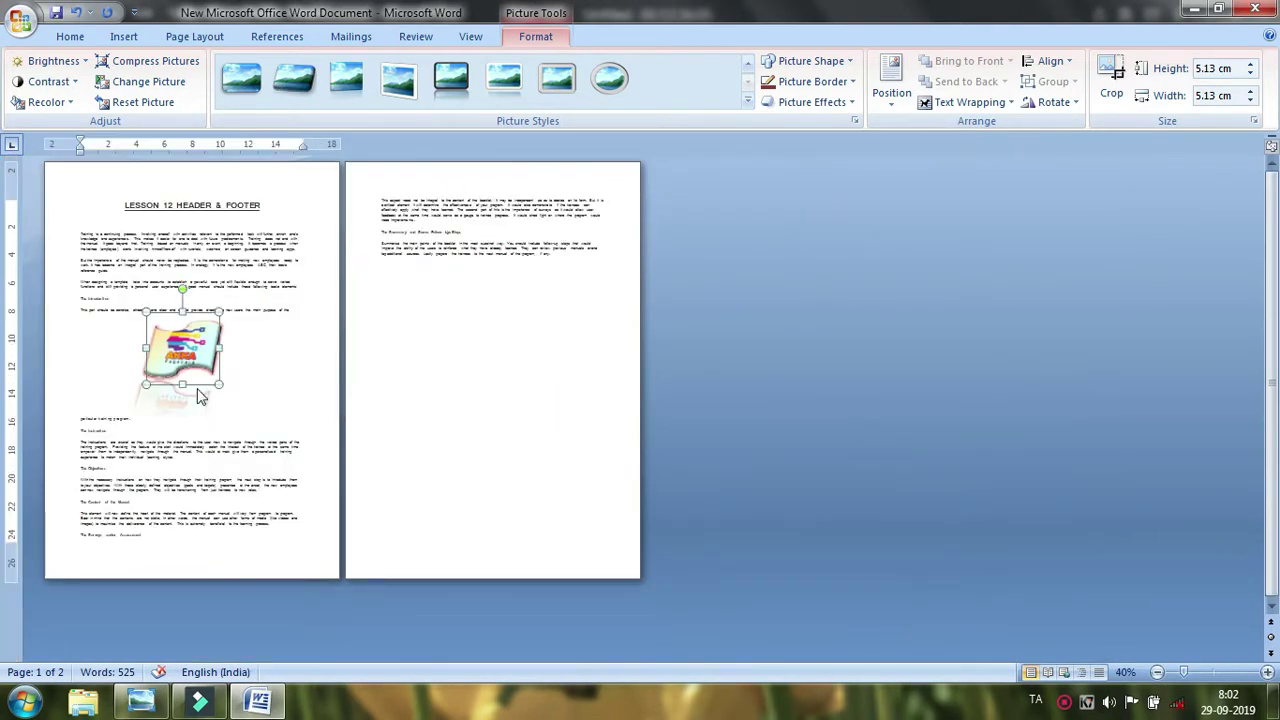
pyautogui.scroll(2, 198, 395)
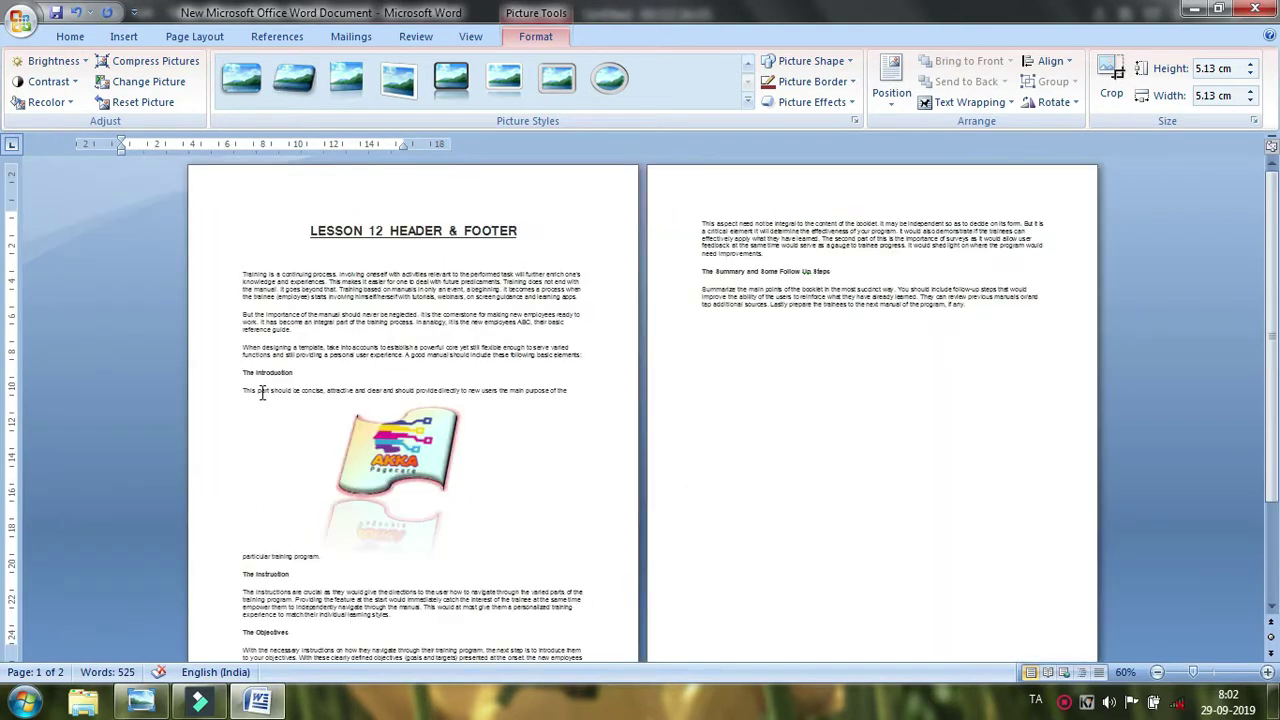
pyautogui.click(893, 95)
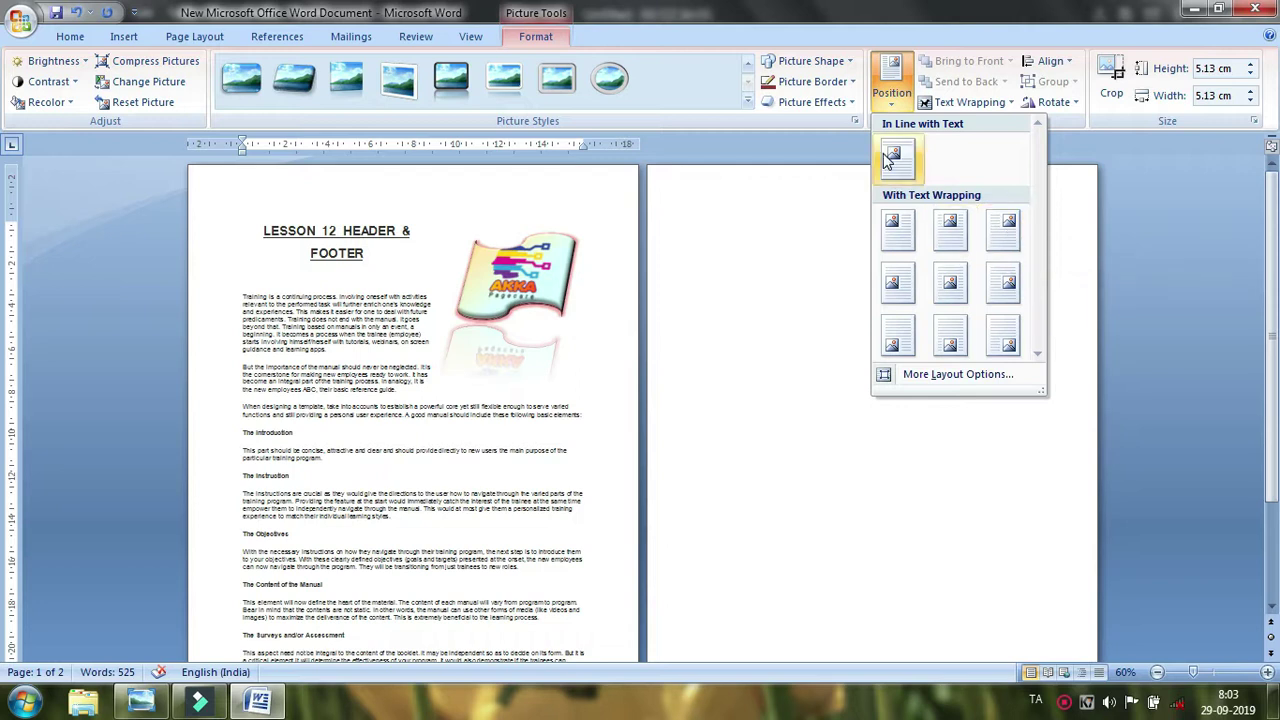
pyautogui.click(1005, 228)
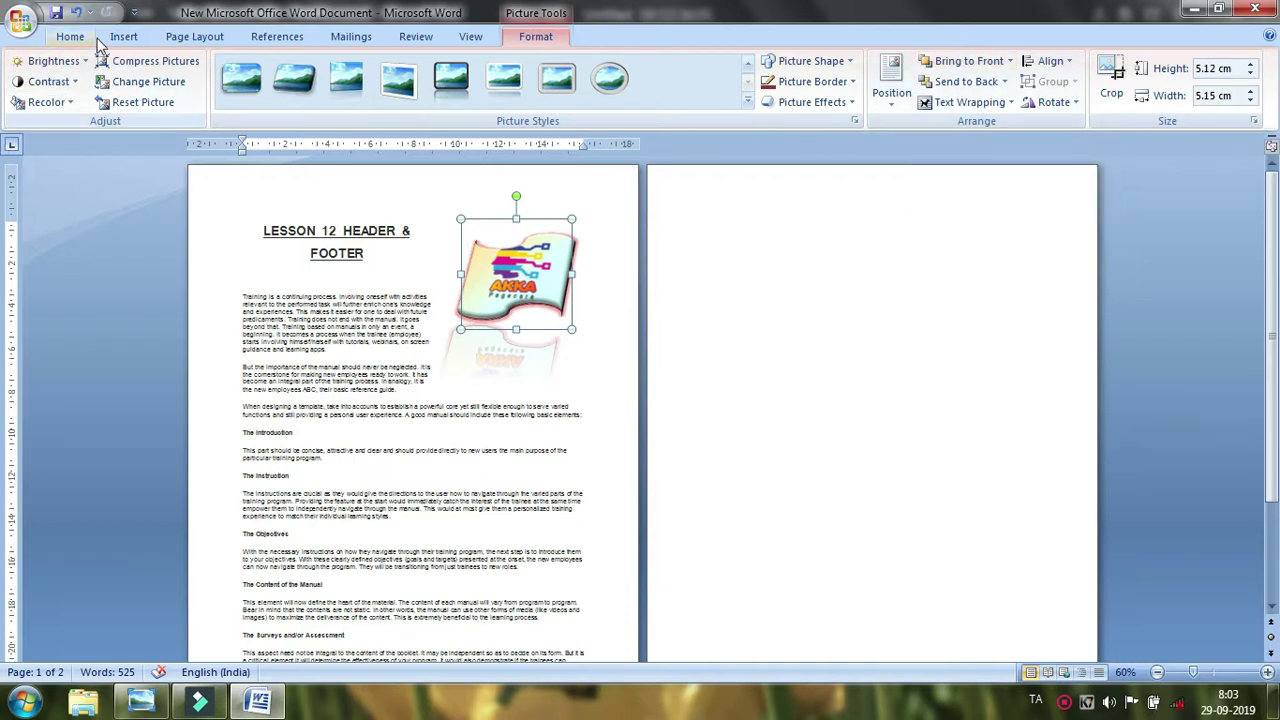
pyautogui.click(138, 37)
# Insert the 'download' Windows key picture and drag it to the first paragraph's start.
pyautogui.click(200, 88)
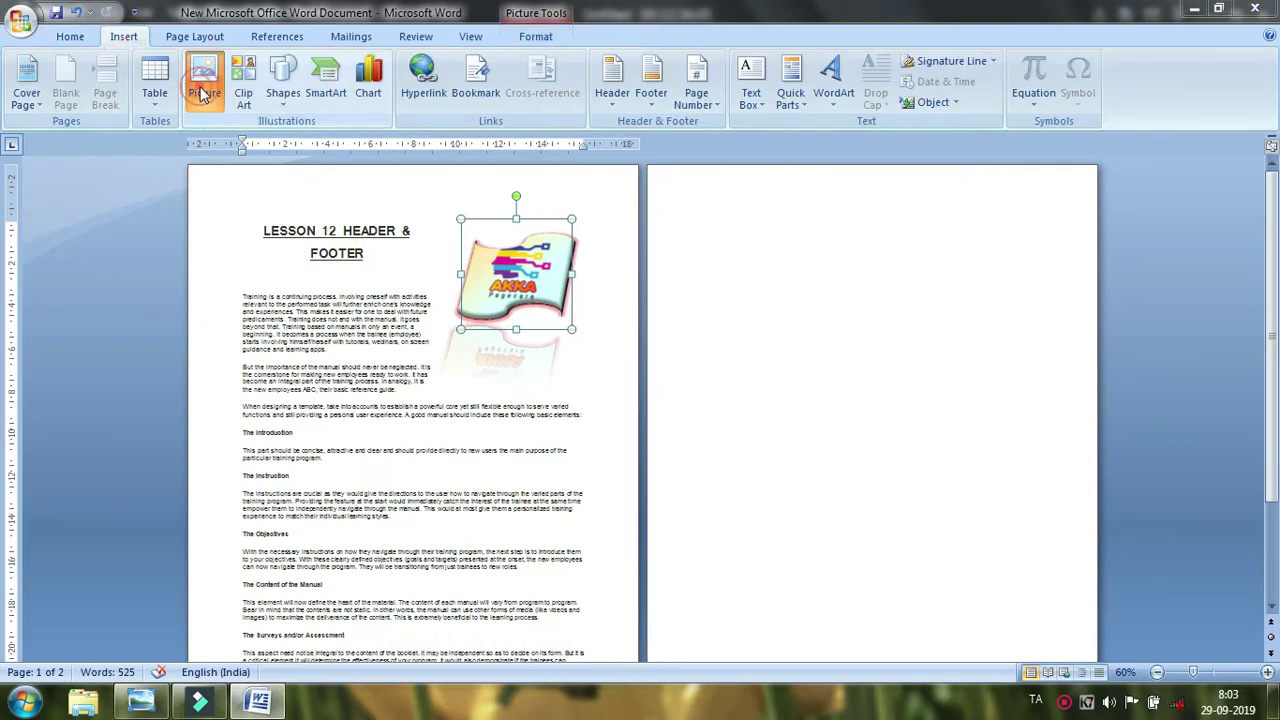
pyautogui.click(328, 295)
pyautogui.click(474, 418)
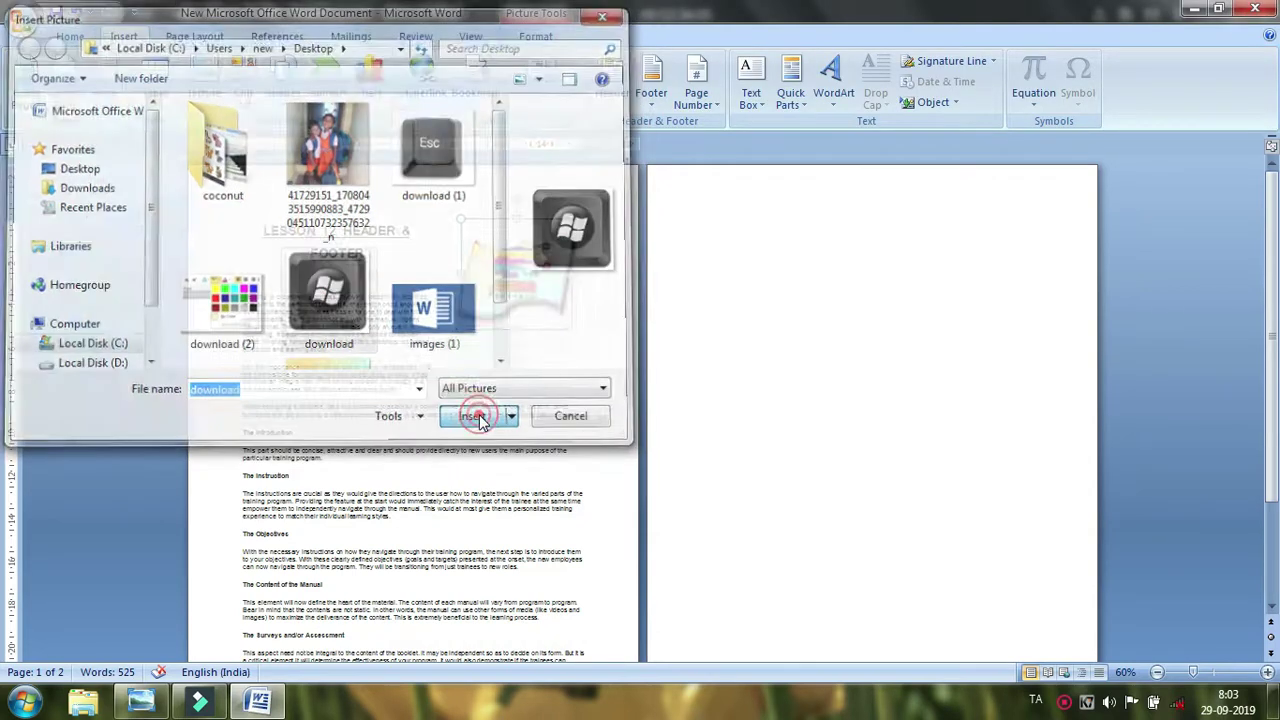
pyautogui.moveTo(414, 500); pyautogui.dragTo(541, 298)
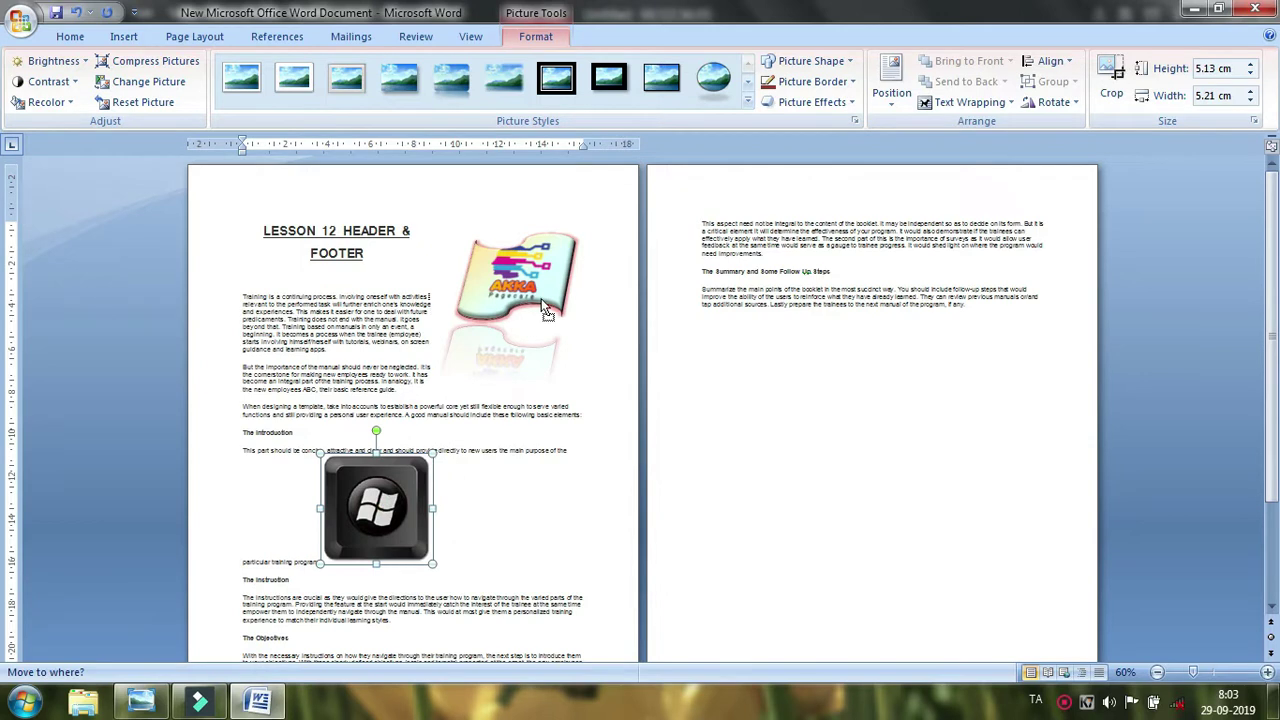
pyautogui.moveTo(413, 472); pyautogui.dragTo(245, 300)
pyautogui.click(505, 360)
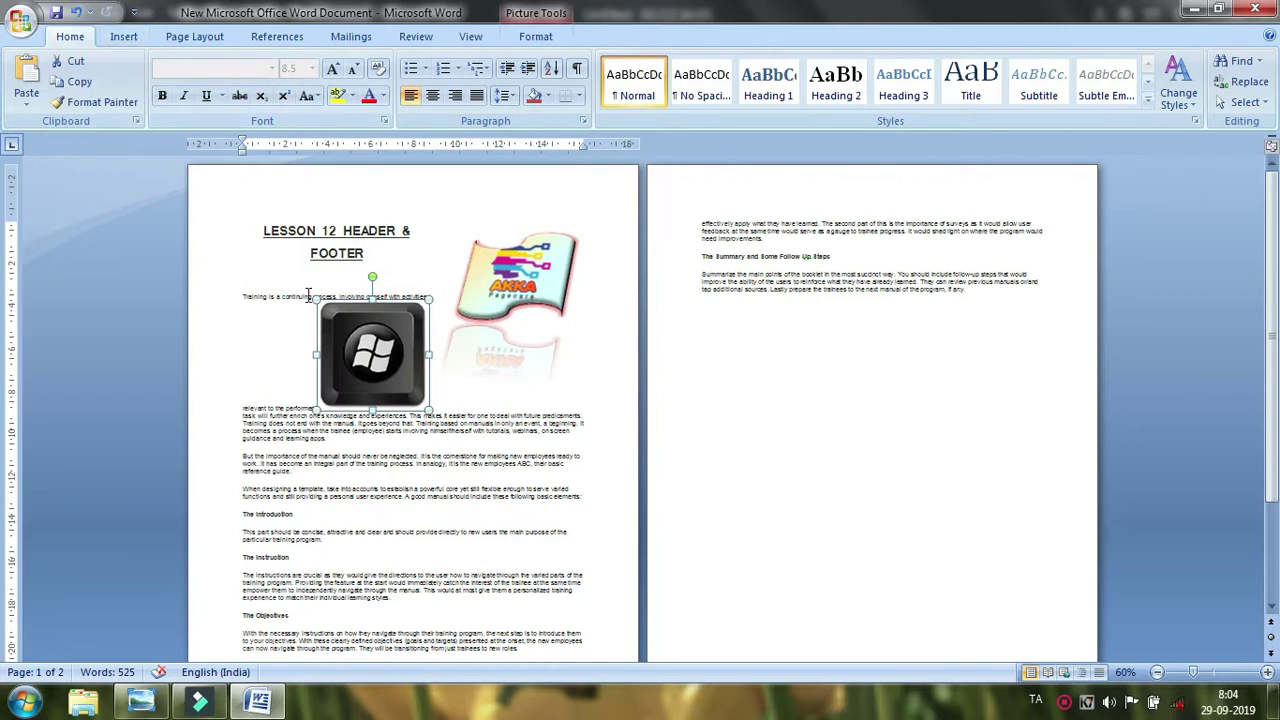
pyautogui.doubleClick(375, 335)
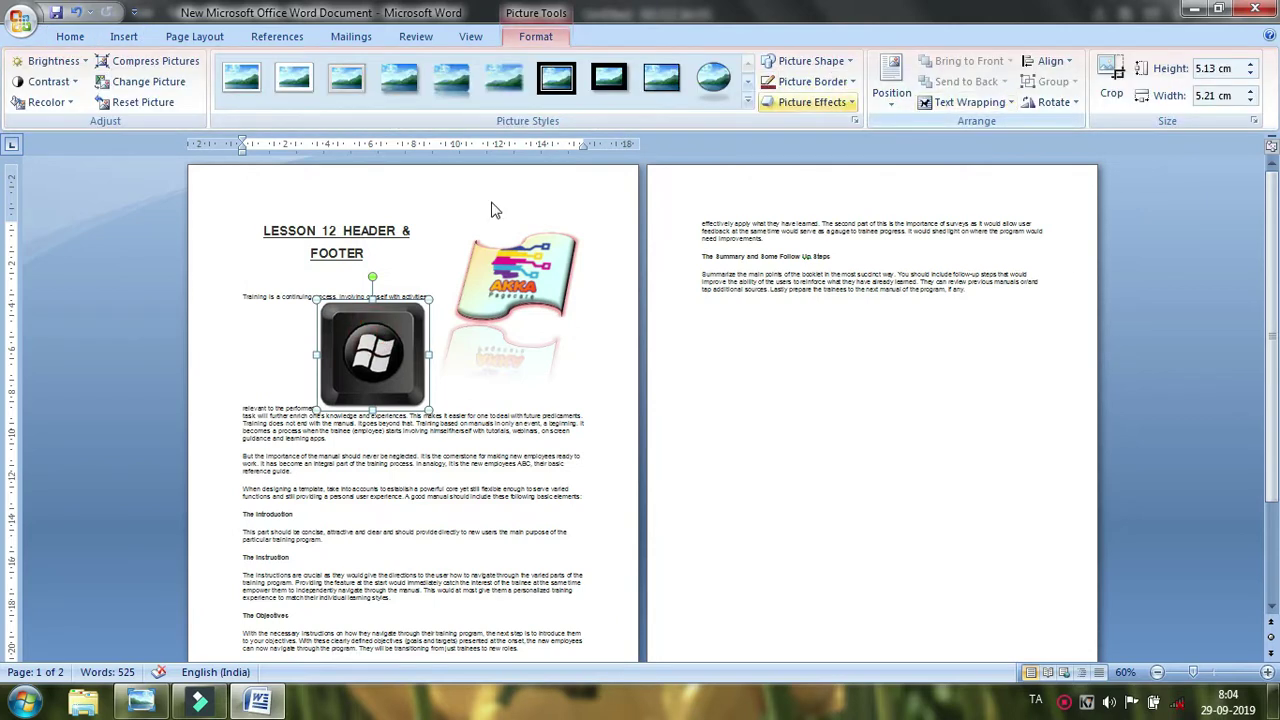
# Place both the AKKA logo and the Windows key picture top-right with text wrapping.
pyautogui.click(548, 270)
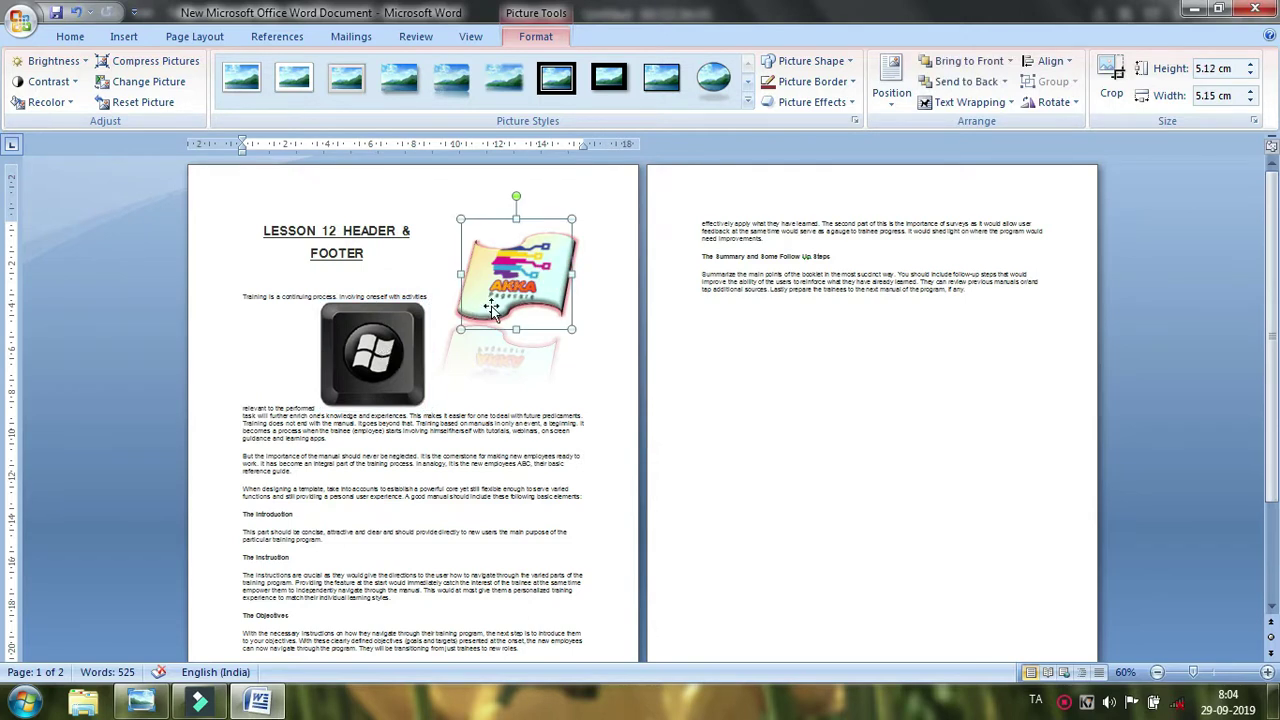
pyautogui.click(891, 72)
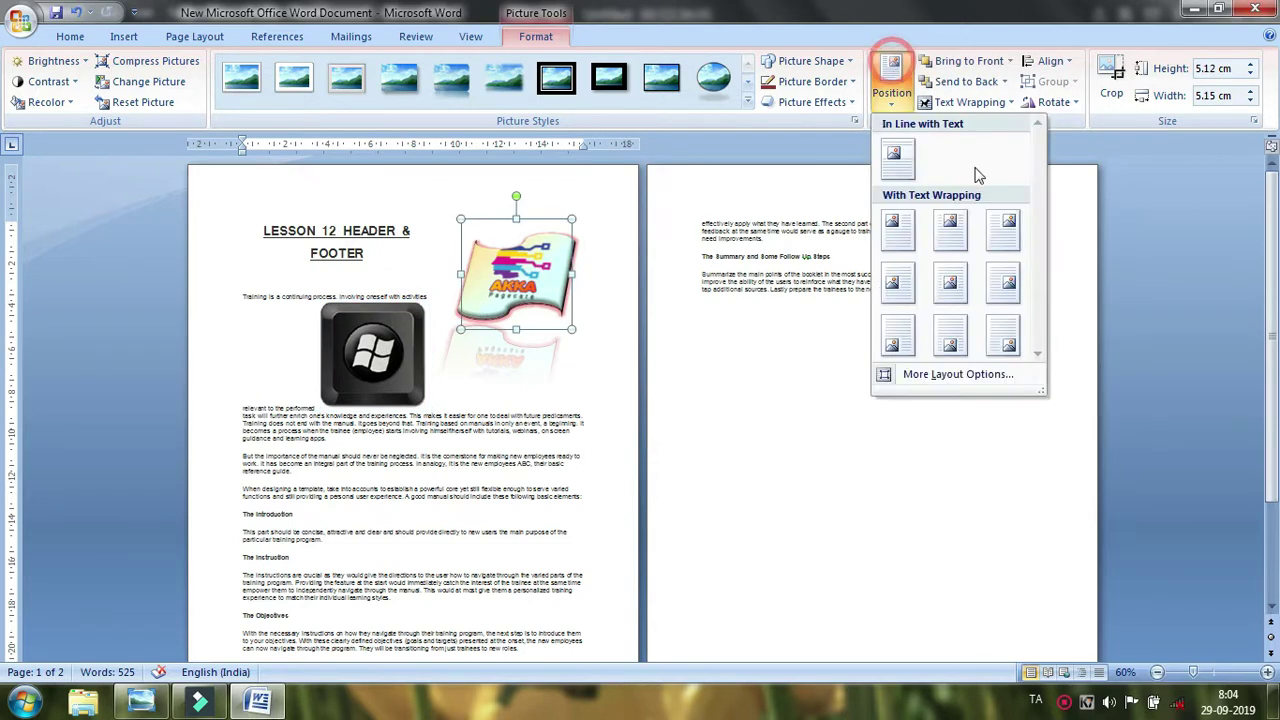
pyautogui.click(1001, 226)
pyautogui.click(382, 350)
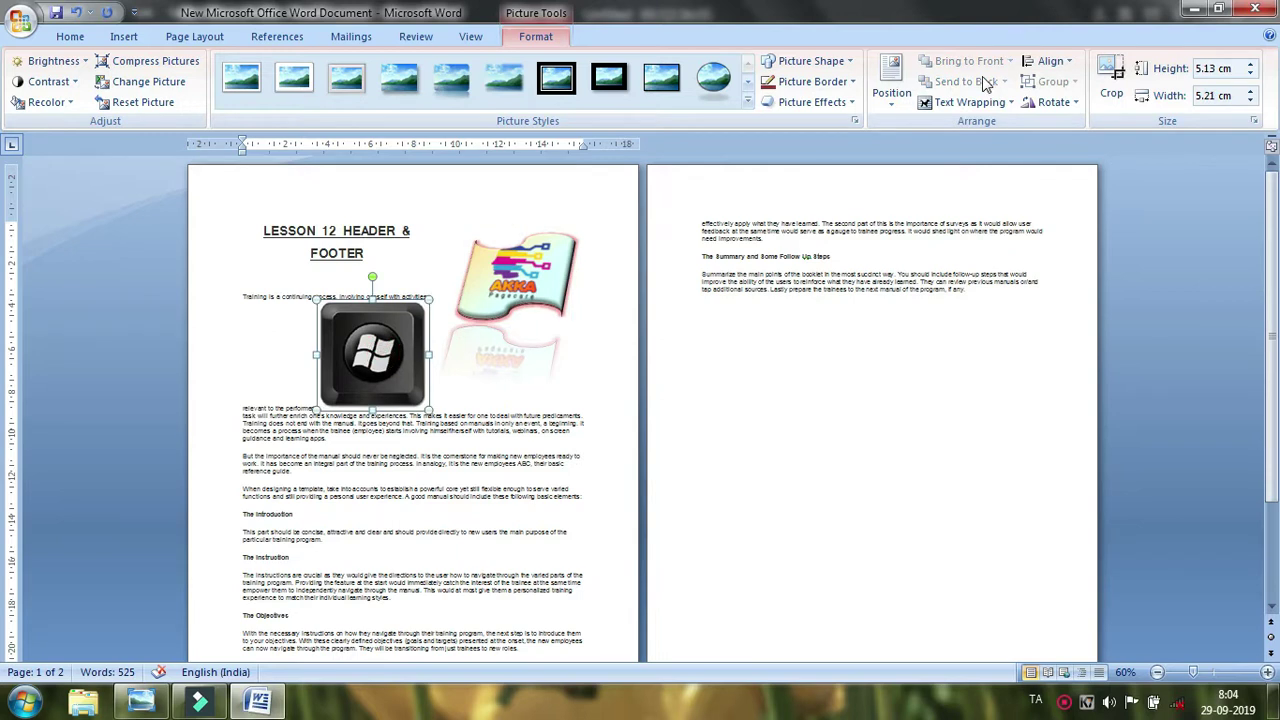
pyautogui.click(891, 72)
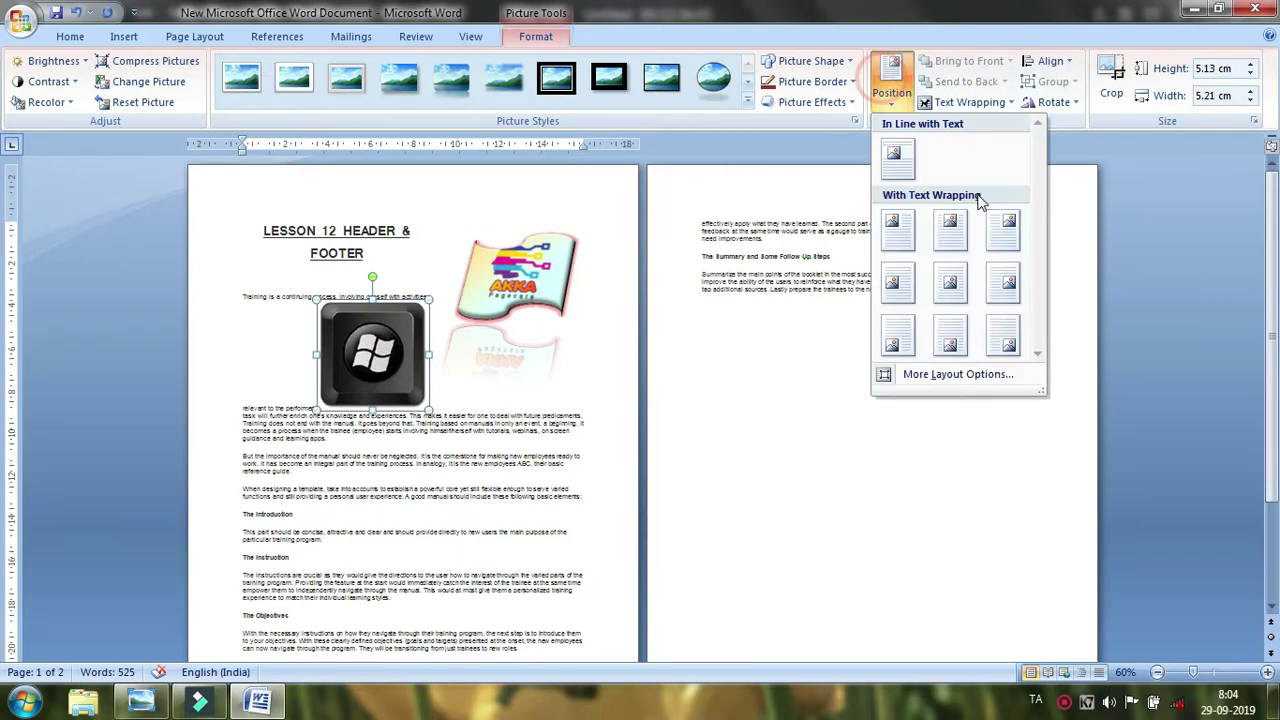
pyautogui.click(1026, 226)
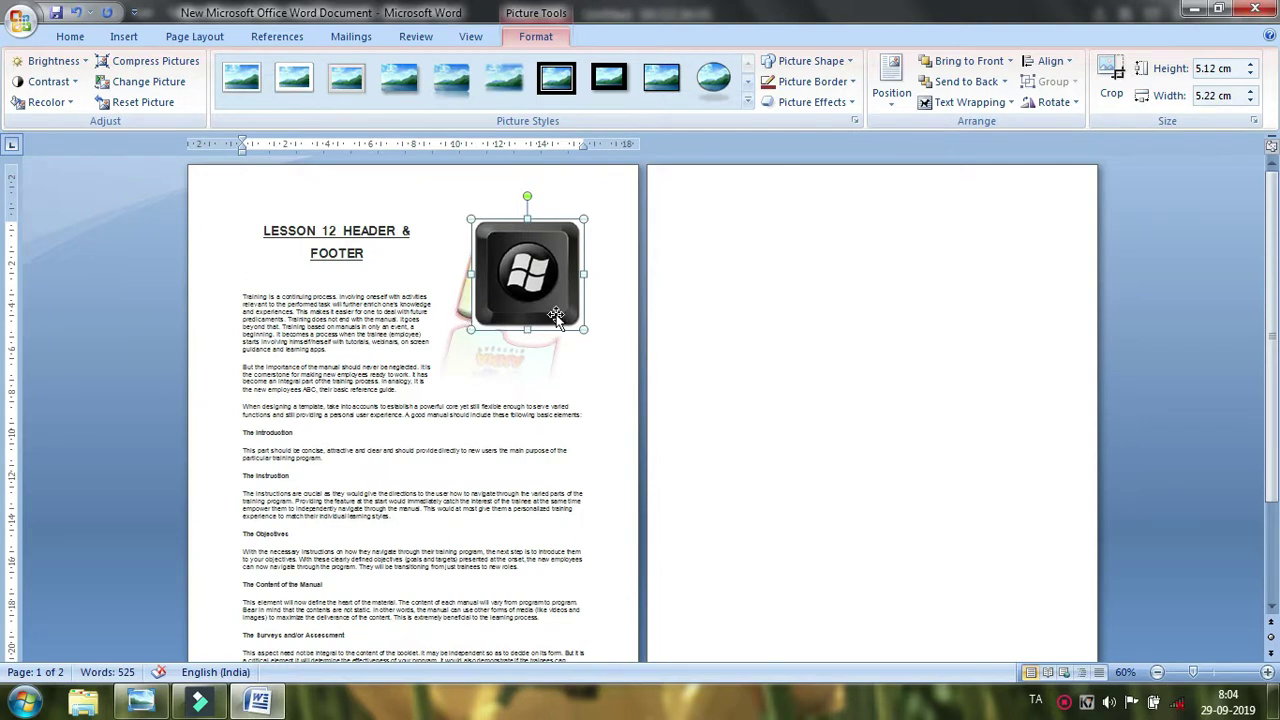
# Move the Windows key down-right over the logo's lower corner and send the logo to back.
pyautogui.moveTo(546, 293); pyautogui.dragTo(587, 348)
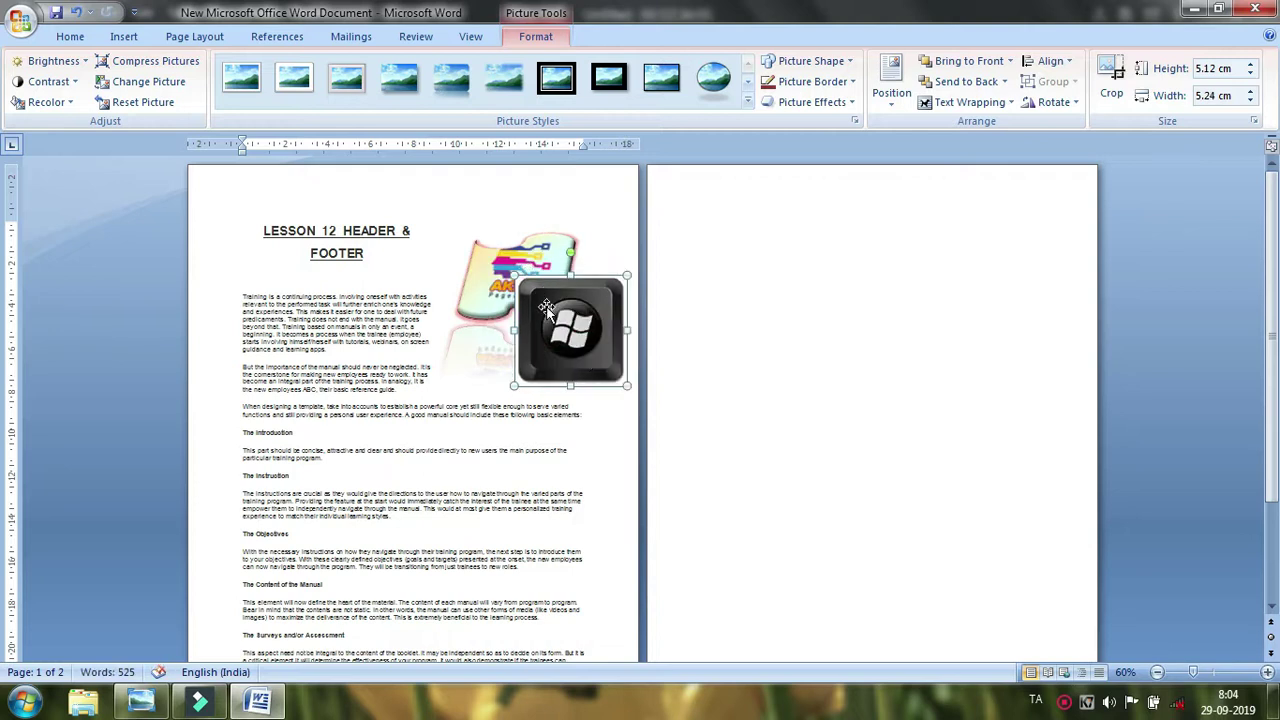
pyautogui.click(963, 64)
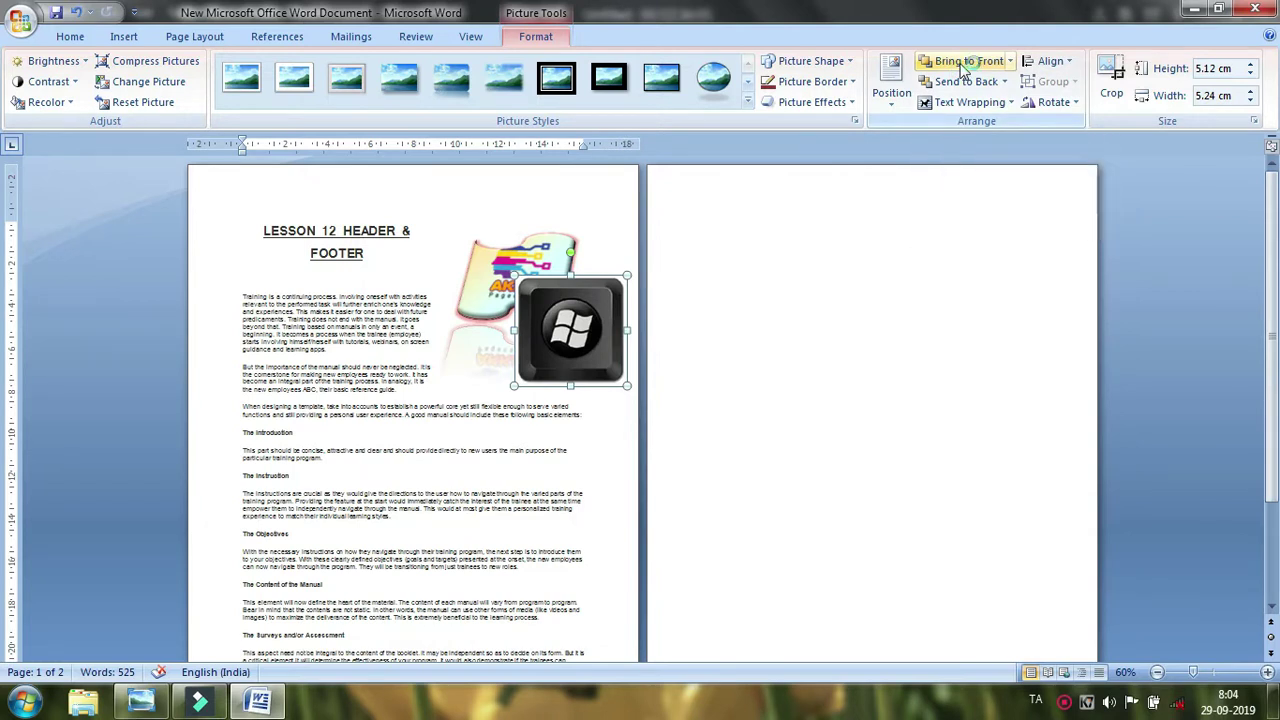
pyautogui.press('super+plus')
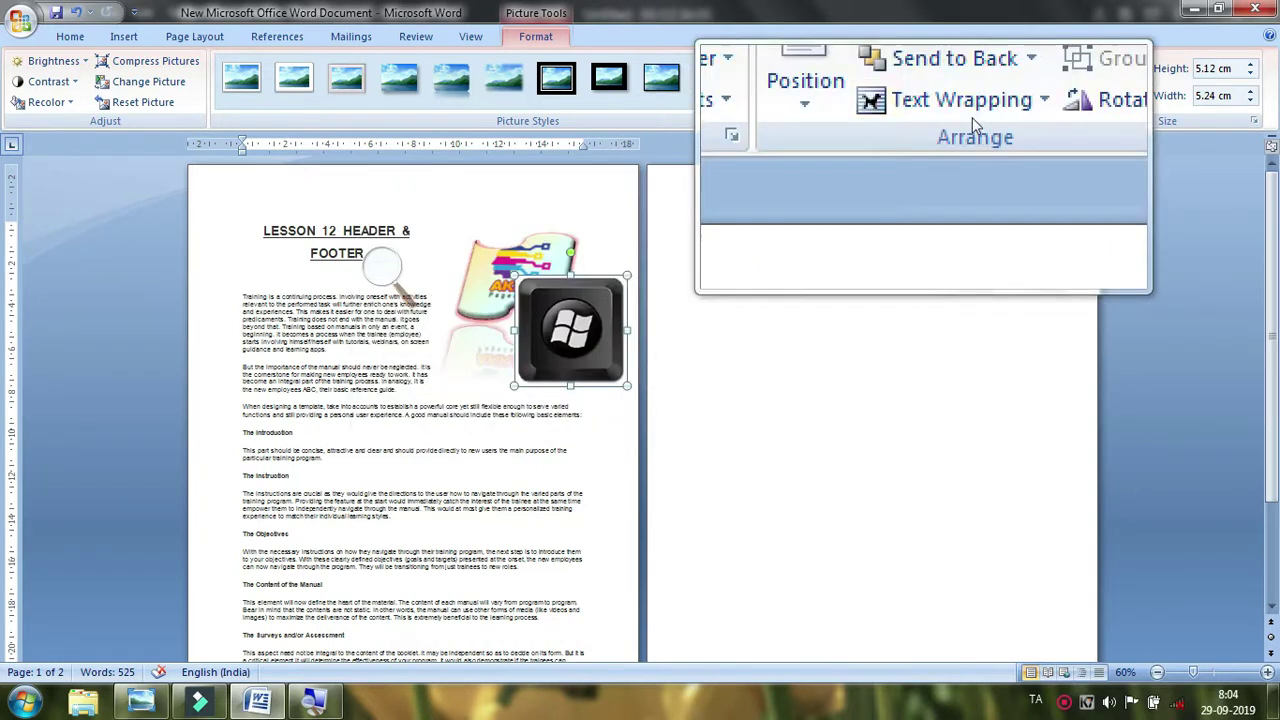
pyautogui.click(952, 90)
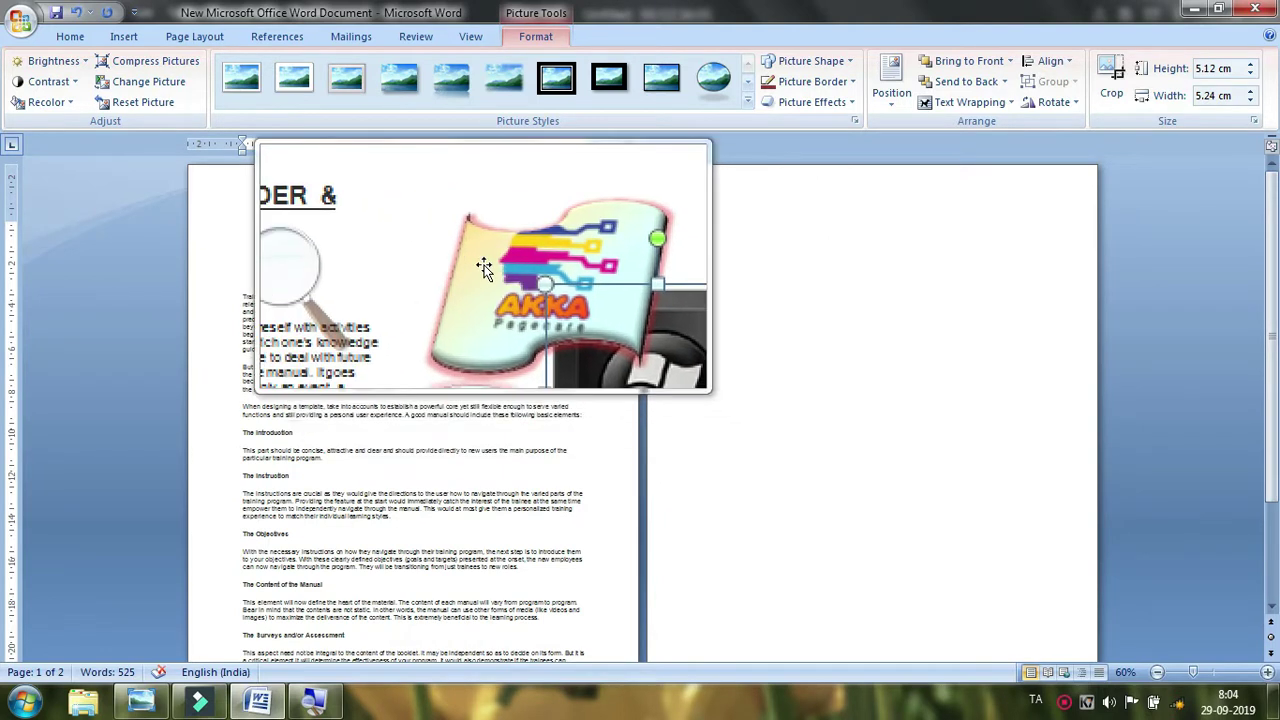
pyautogui.click(484, 268)
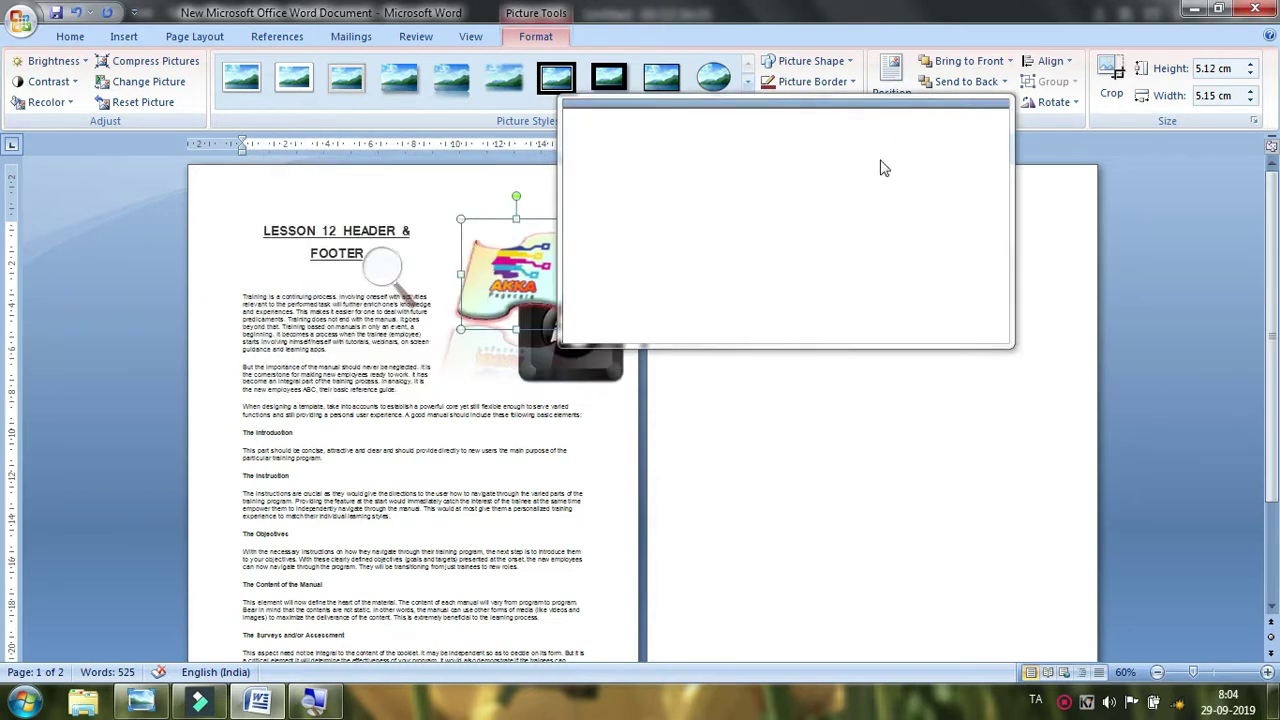
pyautogui.click(958, 88)
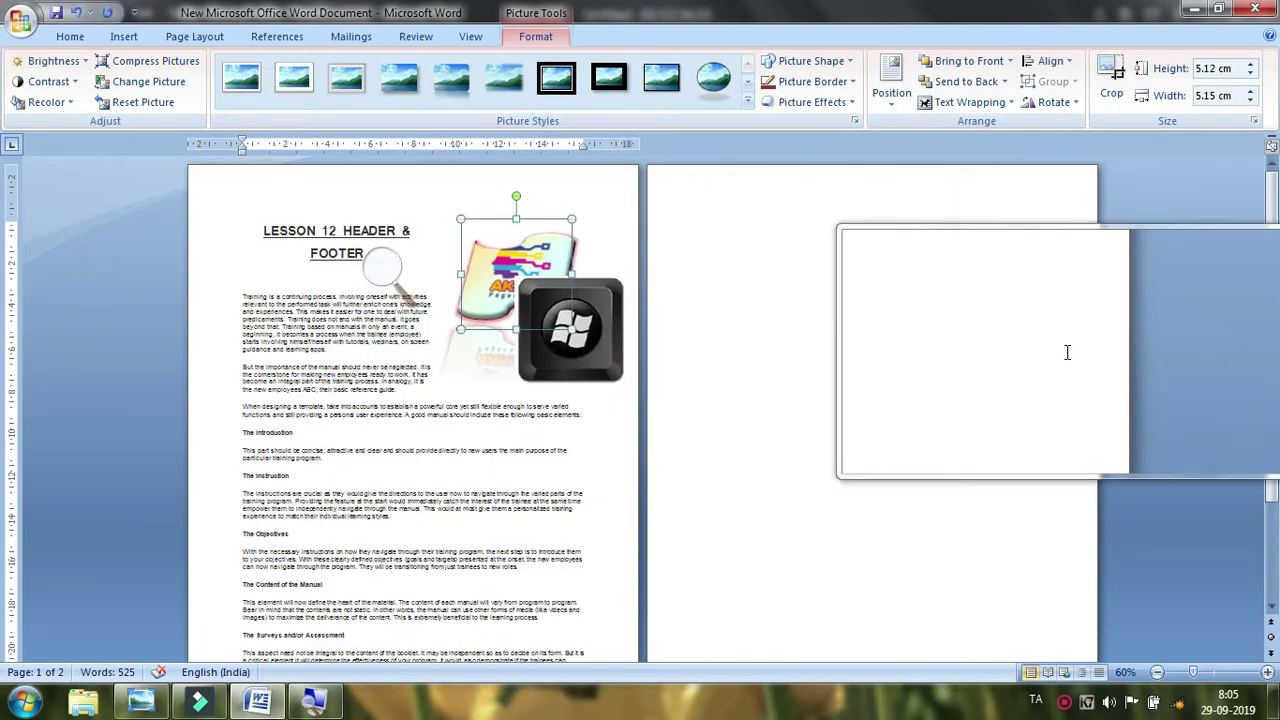
pyautogui.press('super+Escape')
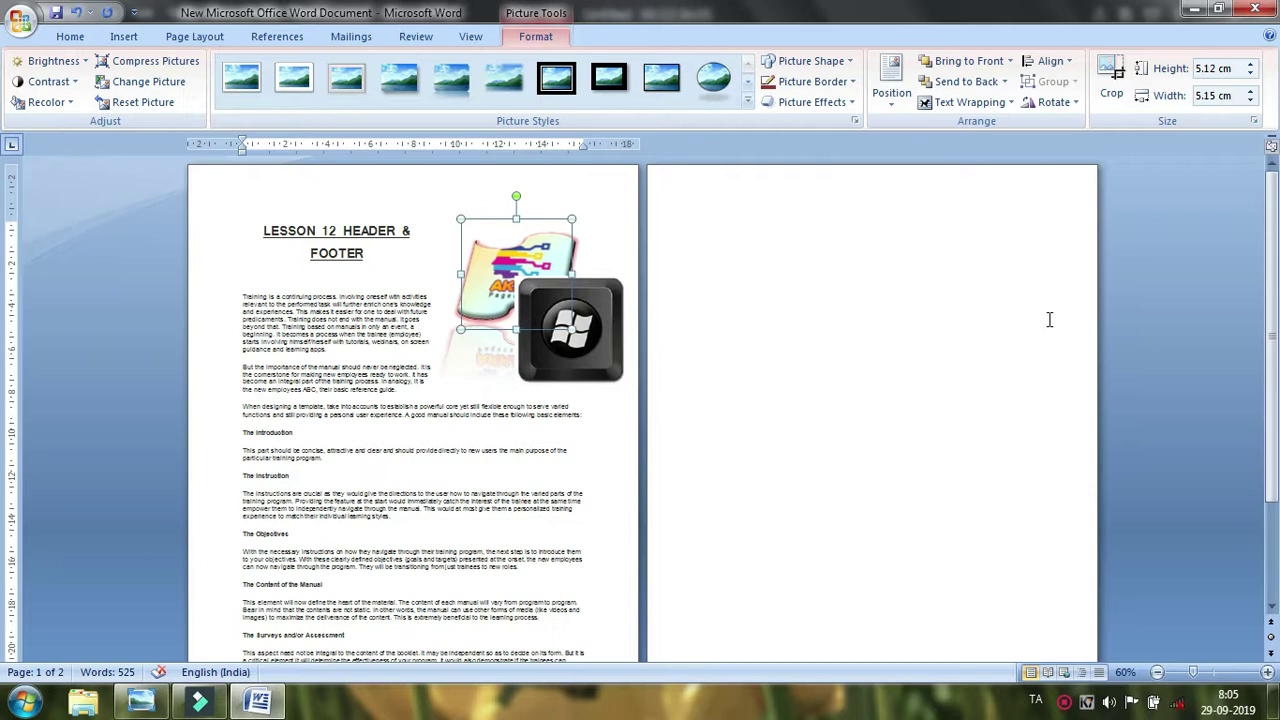
pyautogui.click(979, 102)
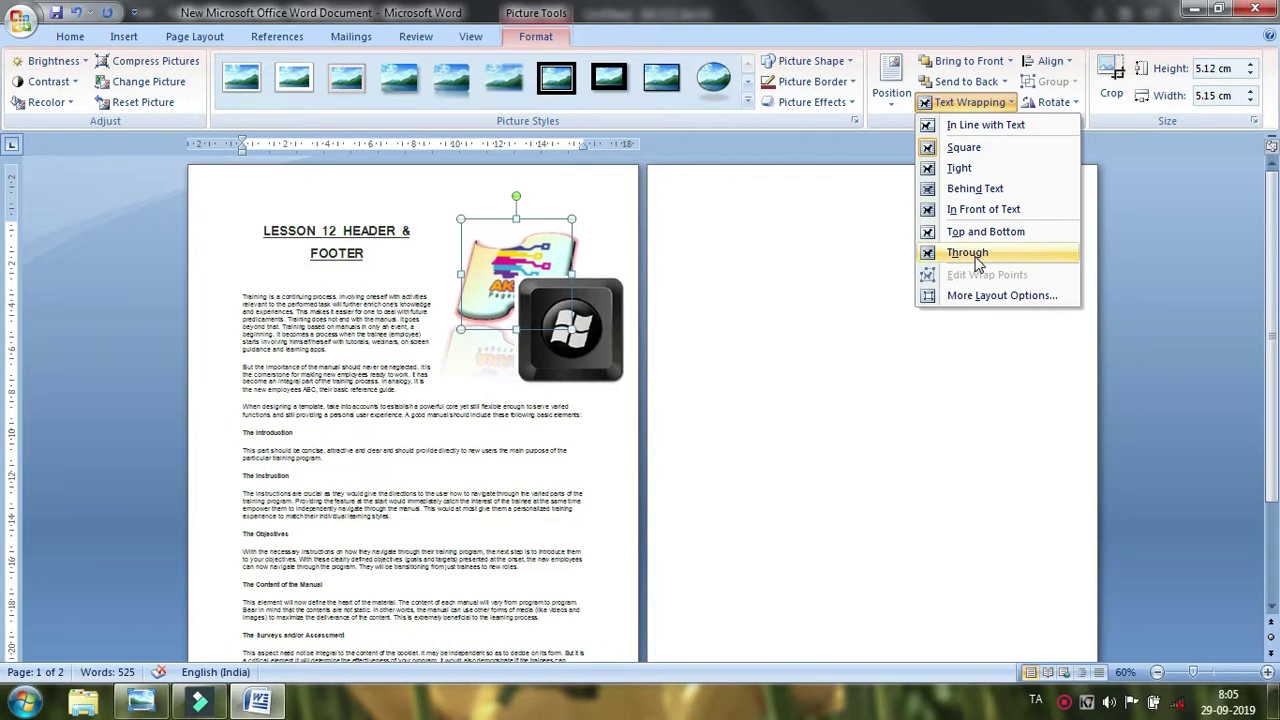
# Reselect the logo and try In Line with Text, then Square wrapping.
pyautogui.click(738, 284)
pyautogui.click(422, 333)
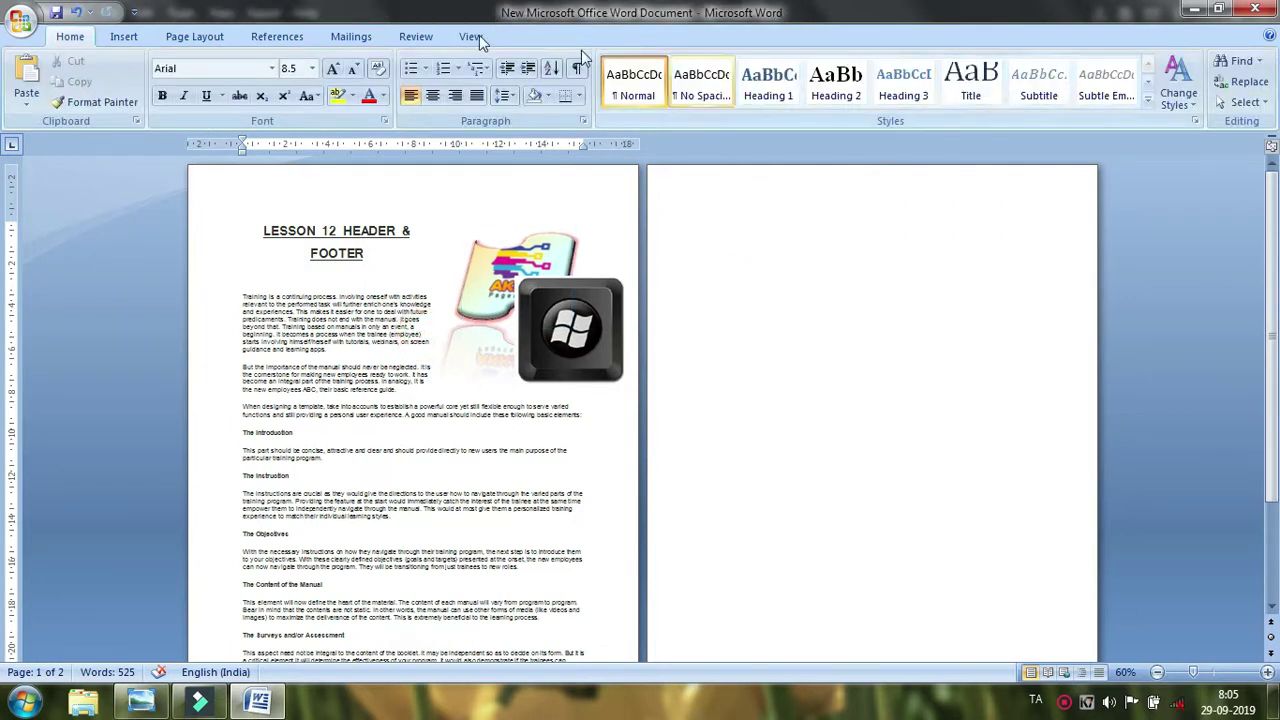
pyautogui.doubleClick(497, 276)
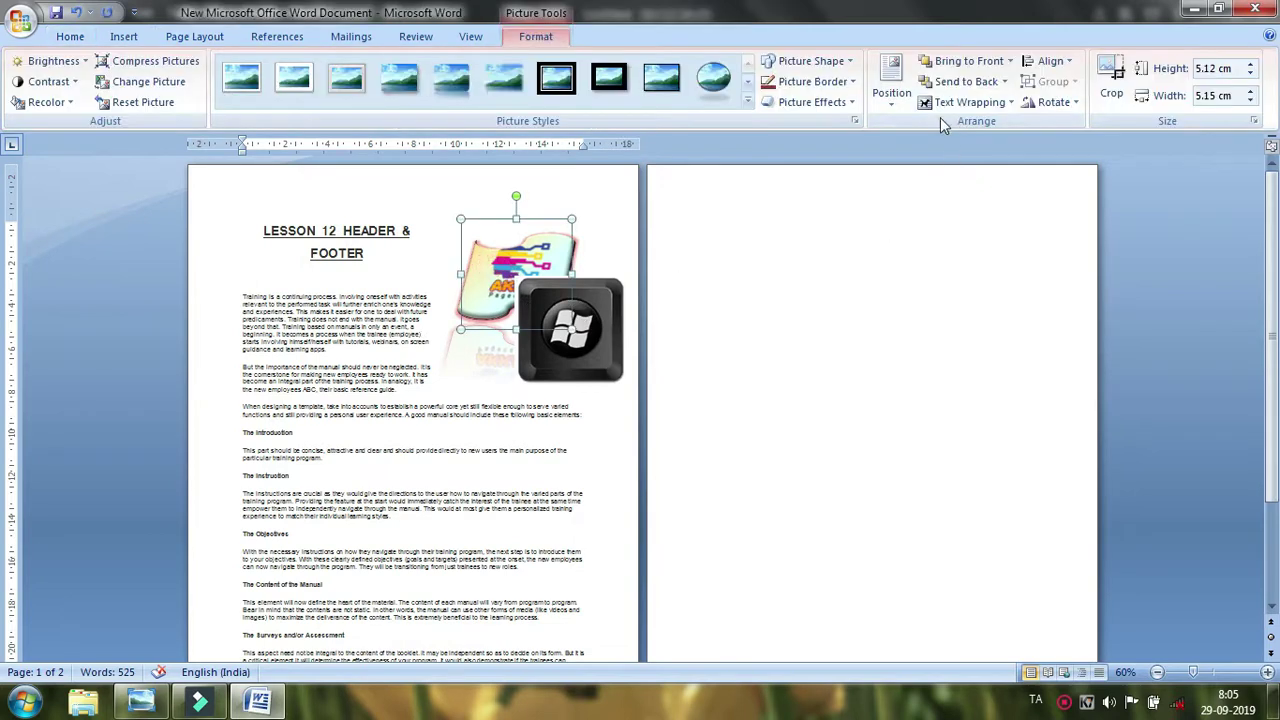
pyautogui.click(945, 103)
pyautogui.click(960, 125)
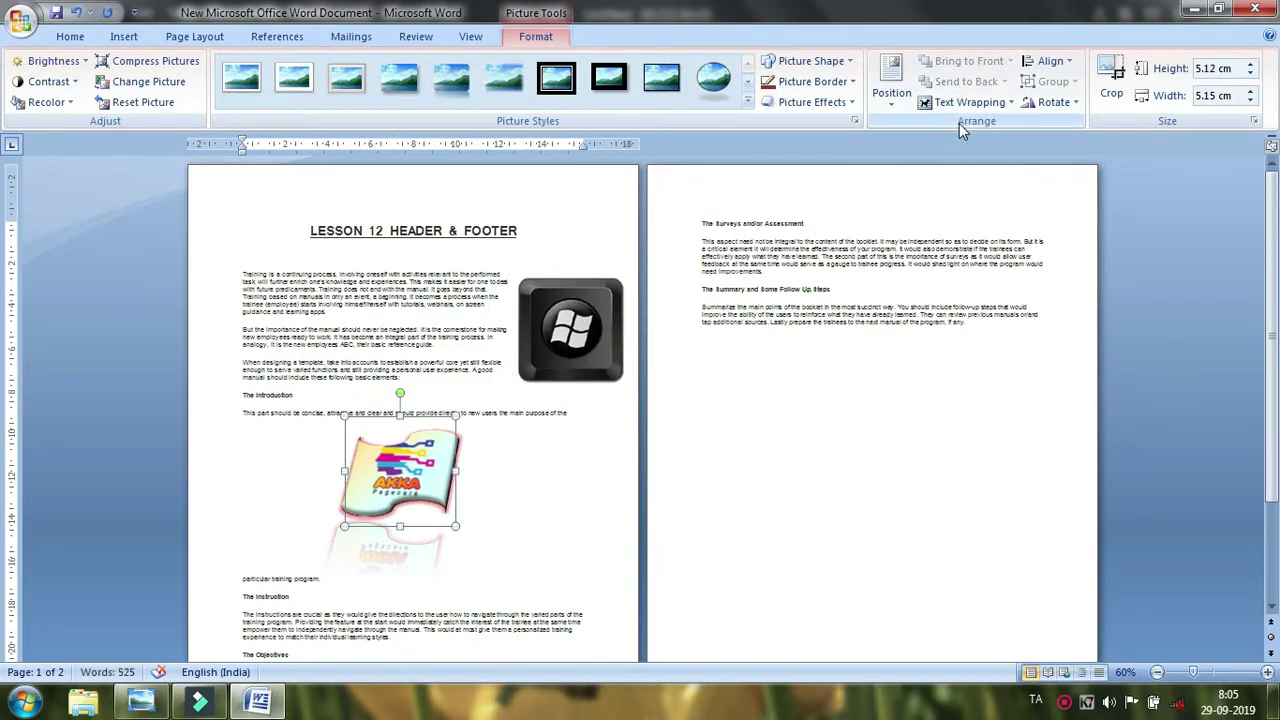
pyautogui.click(970, 103)
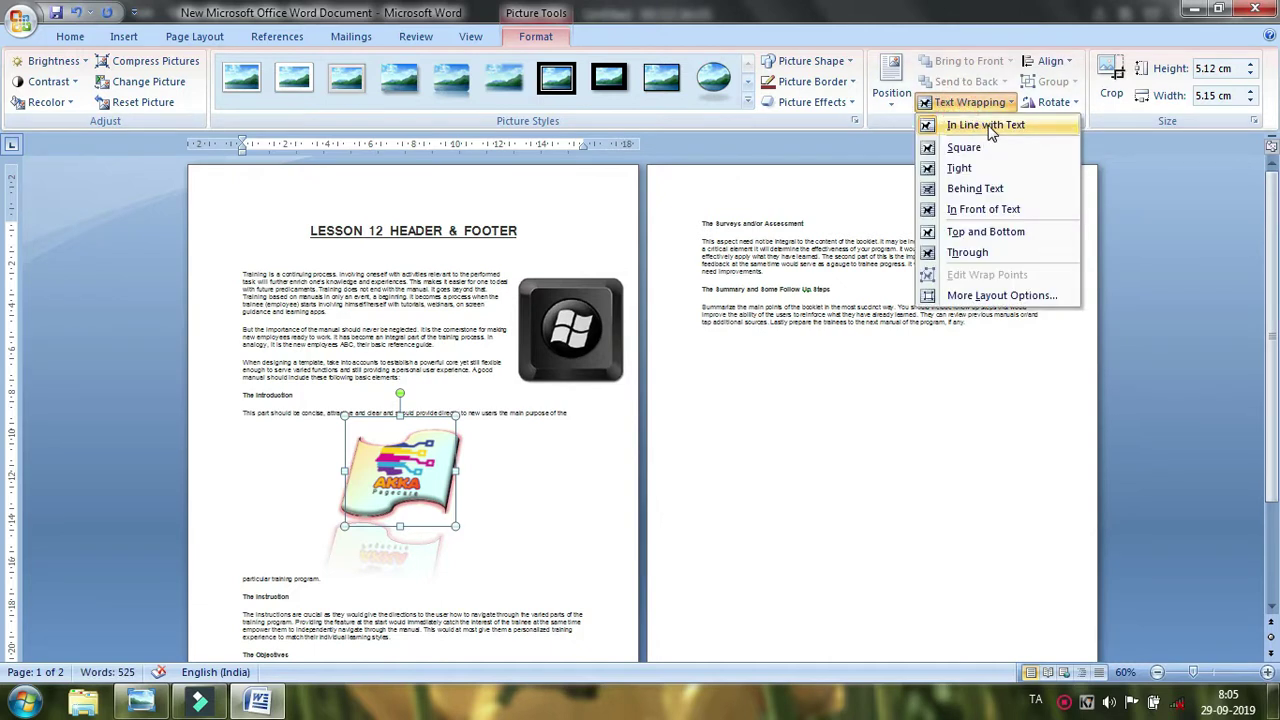
pyautogui.press('super+plus')
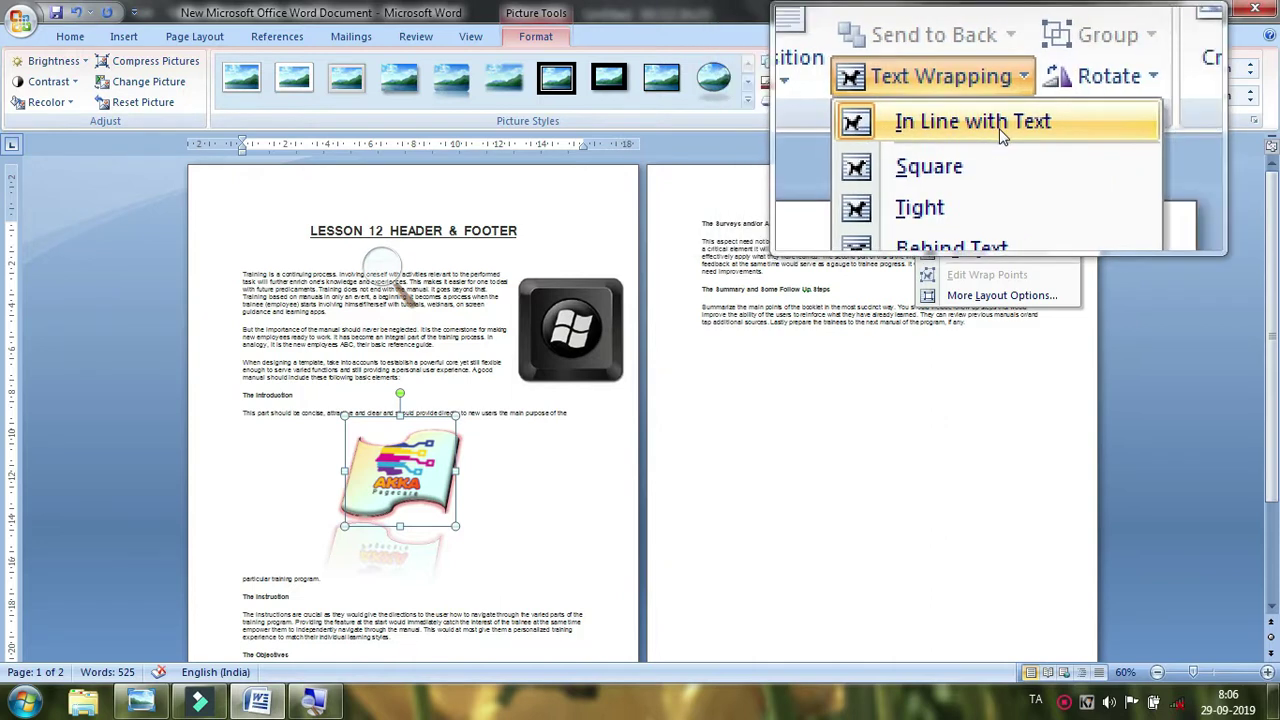
pyautogui.click(927, 148)
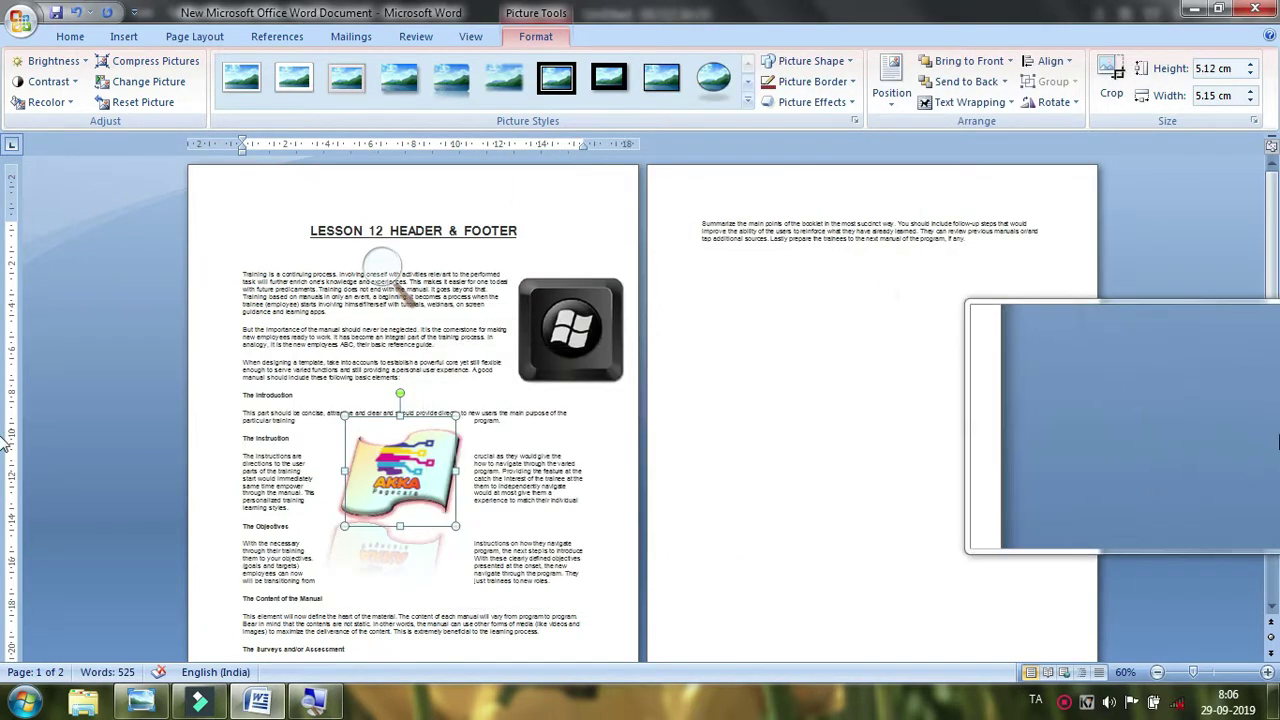
# Try Tight, Behind Text and In Front of Text, then settle on Top and Bottom wrapping.
pyautogui.click(991, 106)
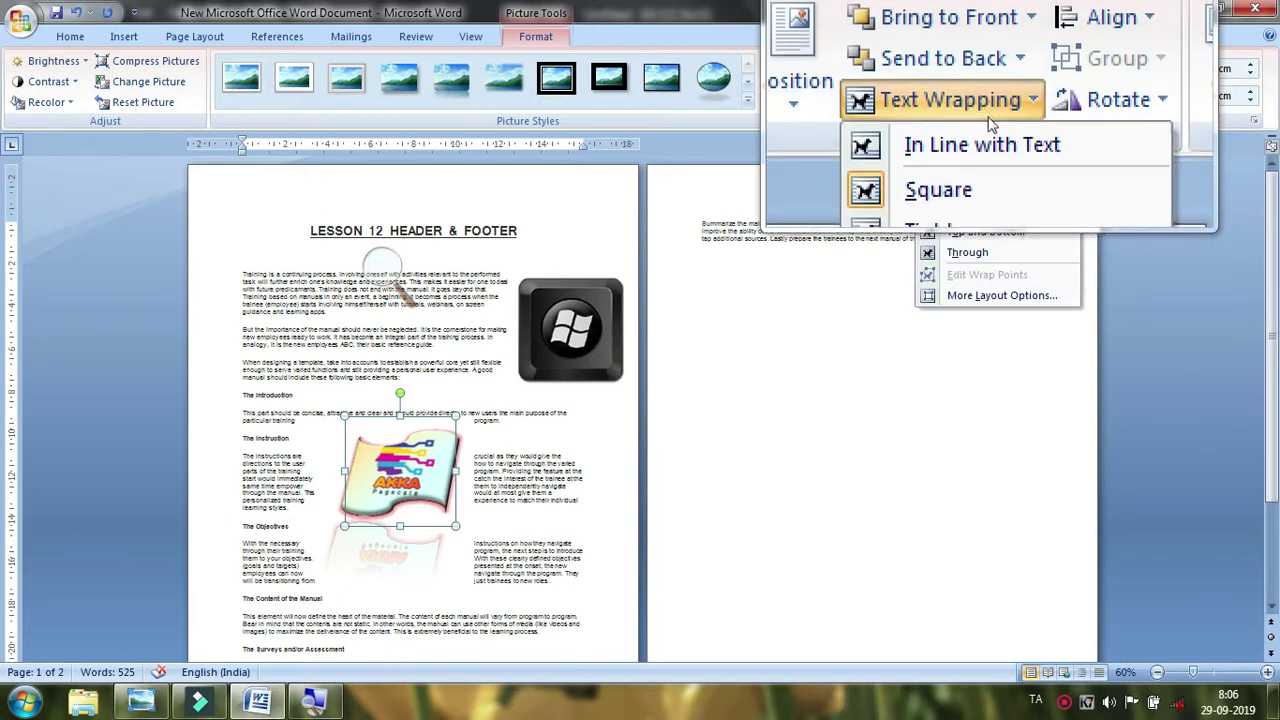
pyautogui.click(983, 168)
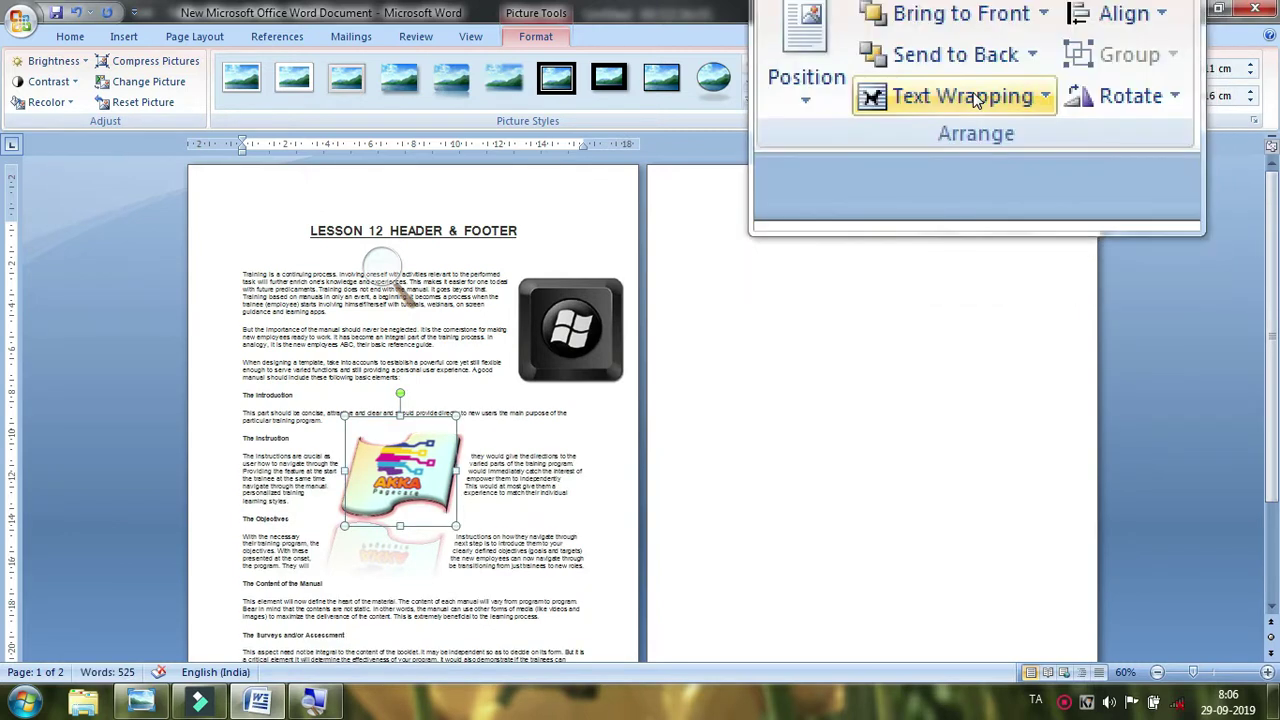
pyautogui.click(974, 110)
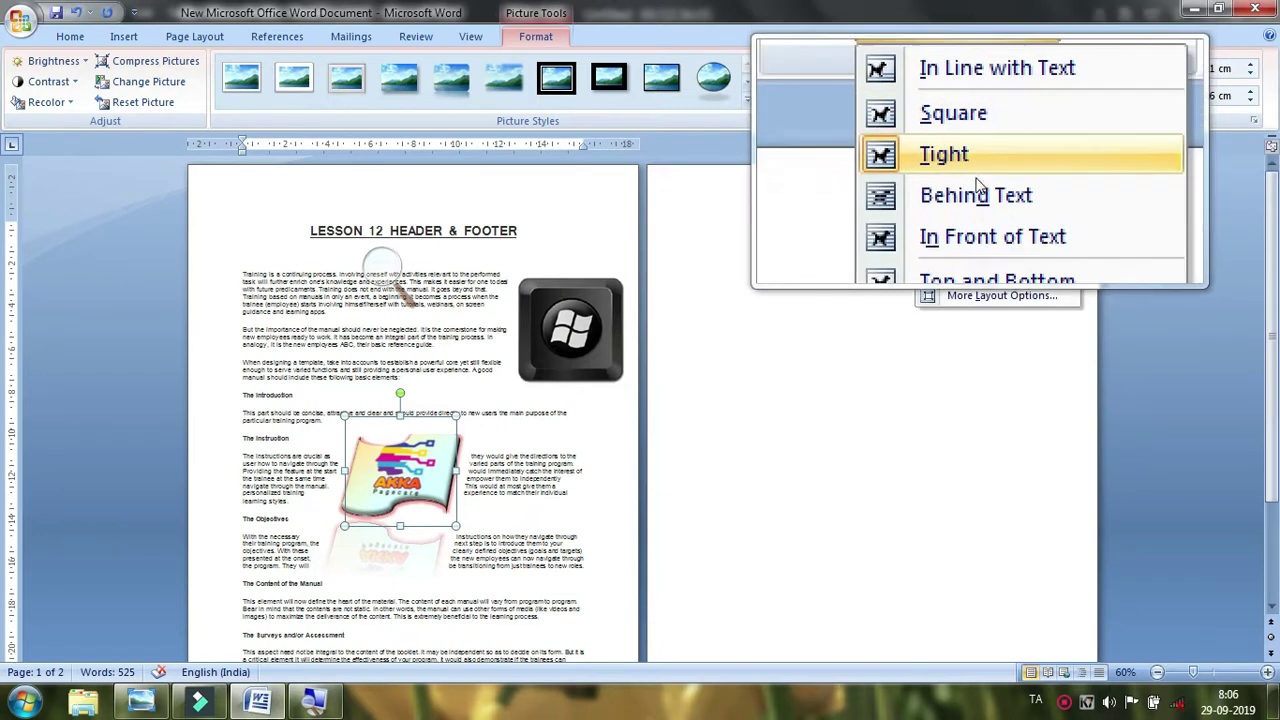
pyautogui.click(972, 193)
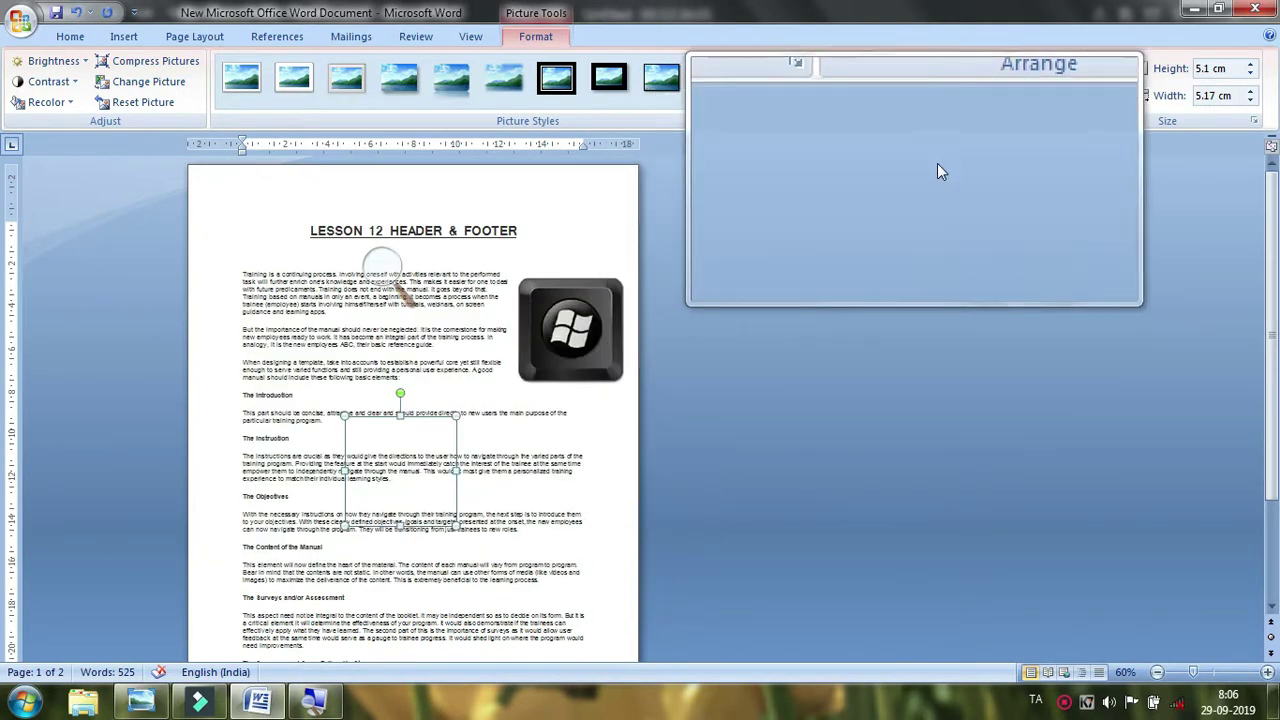
pyautogui.click(969, 102)
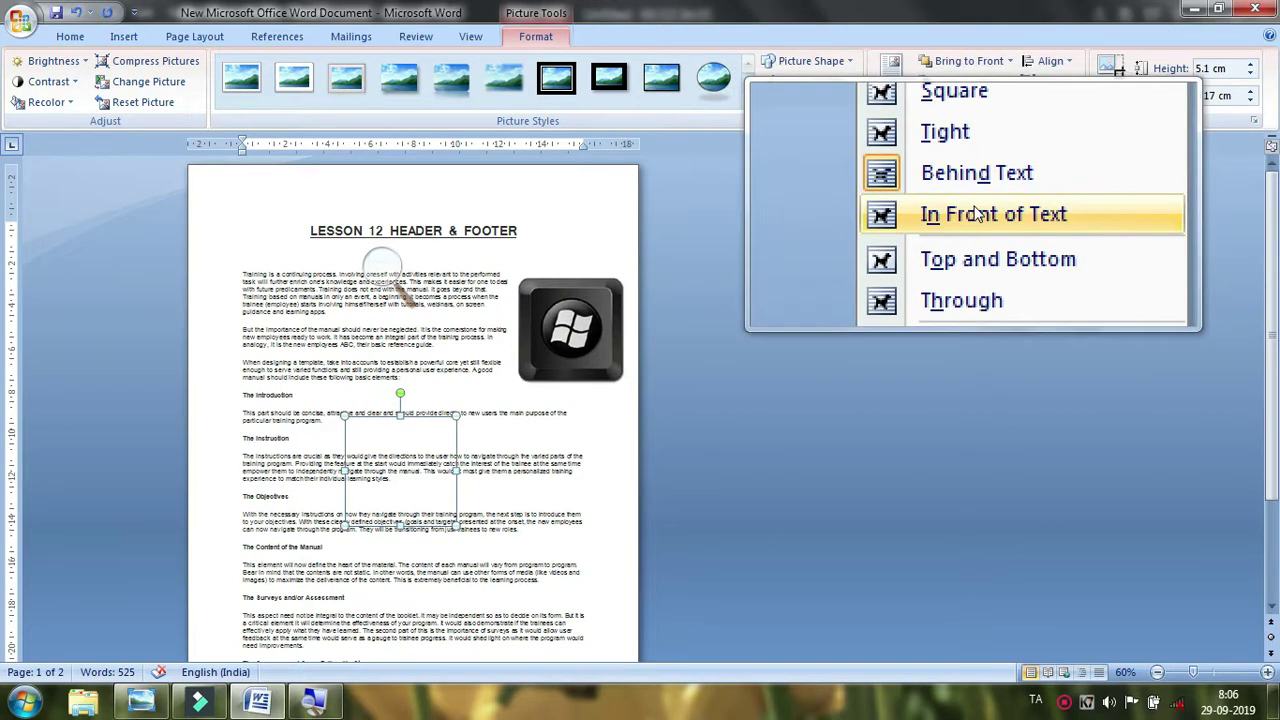
pyautogui.click(977, 214)
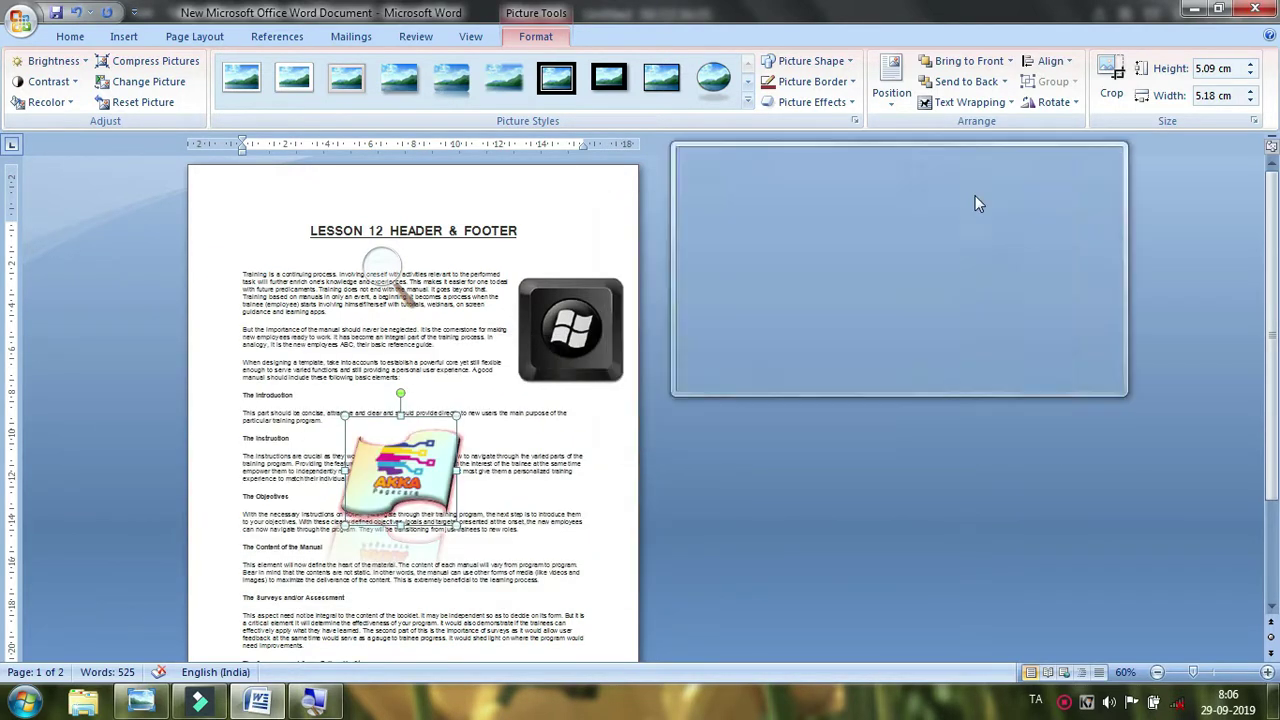
pyautogui.click(970, 102)
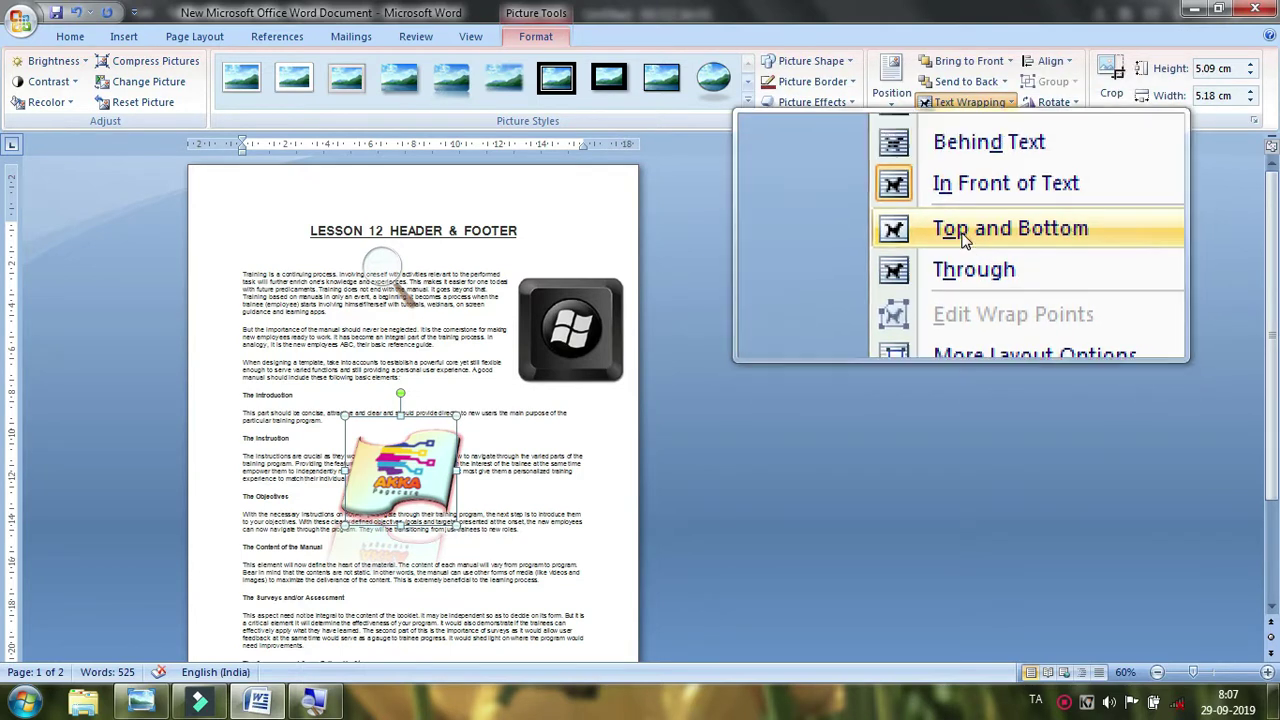
pyautogui.click(961, 232)
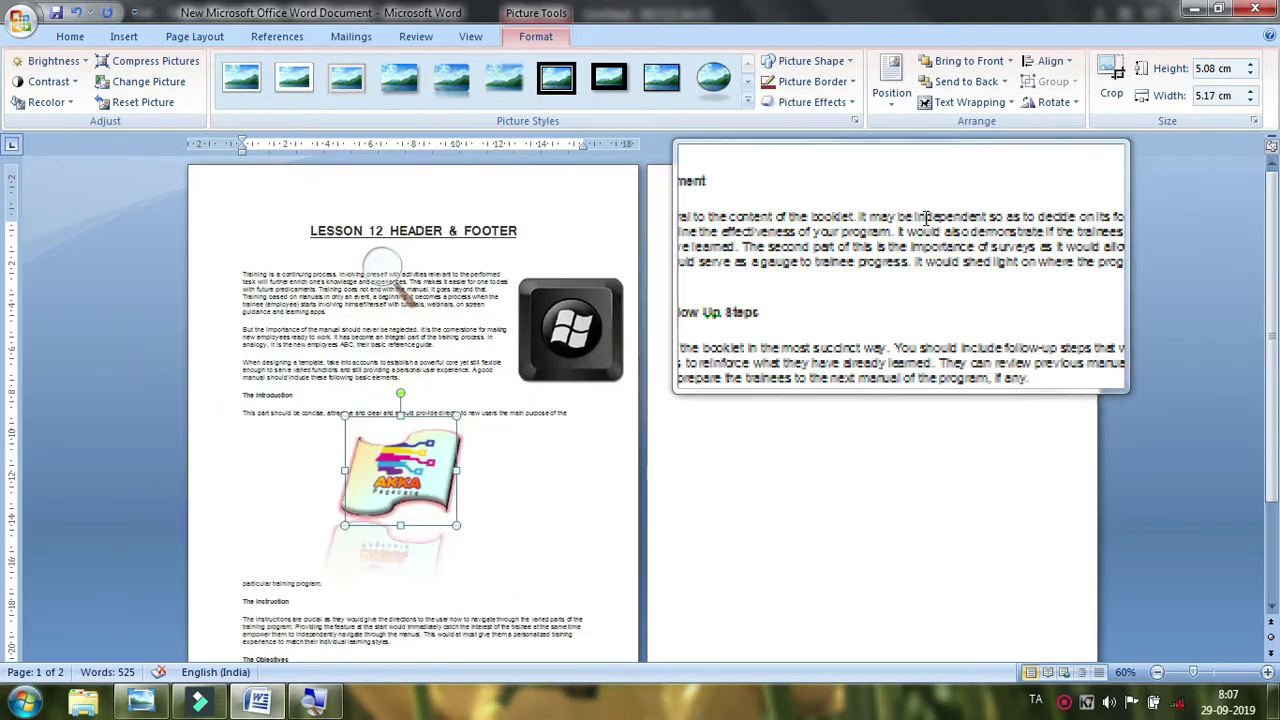
pyautogui.click(966, 104)
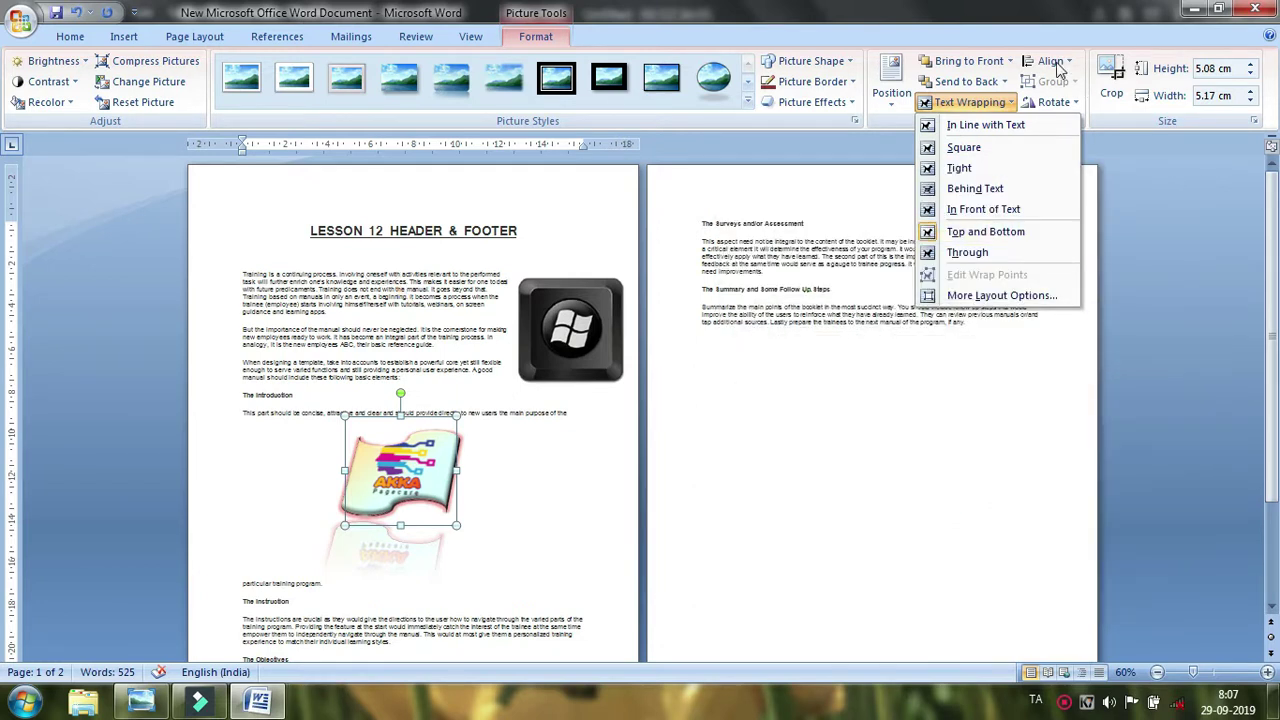
# Apply Align Center so the 5.08 × 5.17 cm wave logo sits centred below the Introduction.
pyautogui.click(980, 410)
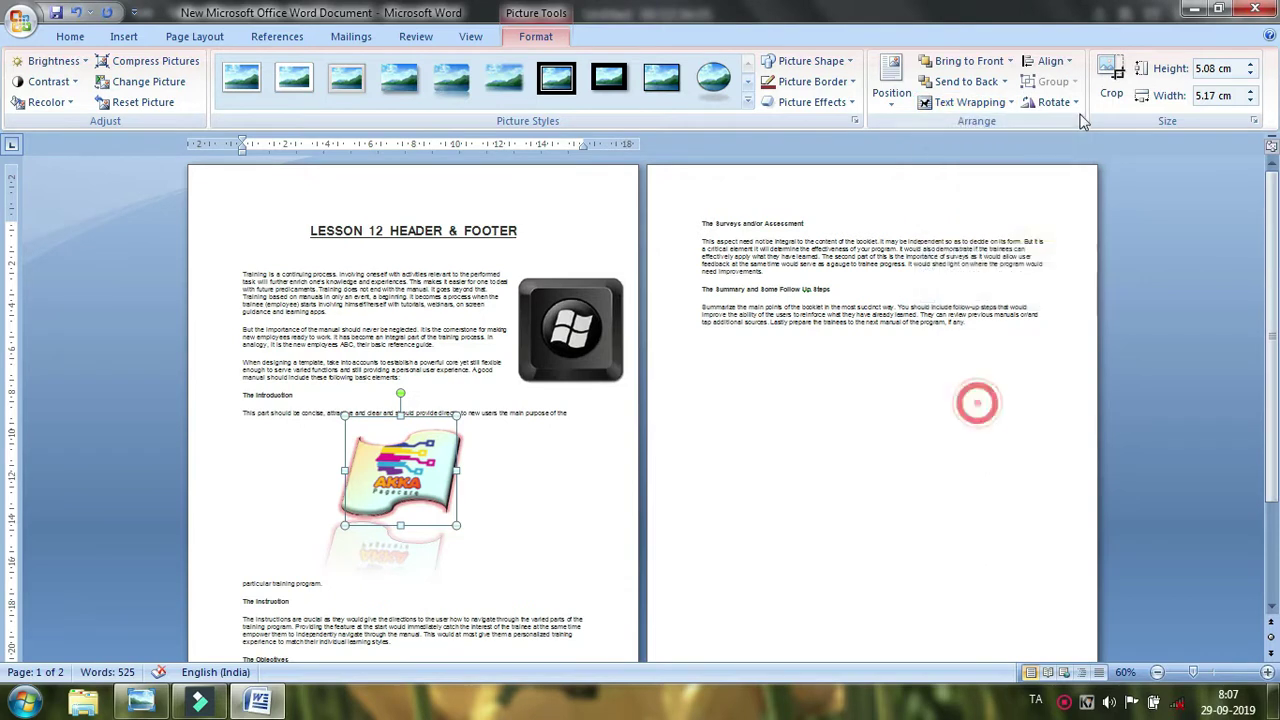
pyautogui.click(1058, 62)
pyautogui.click(1068, 64)
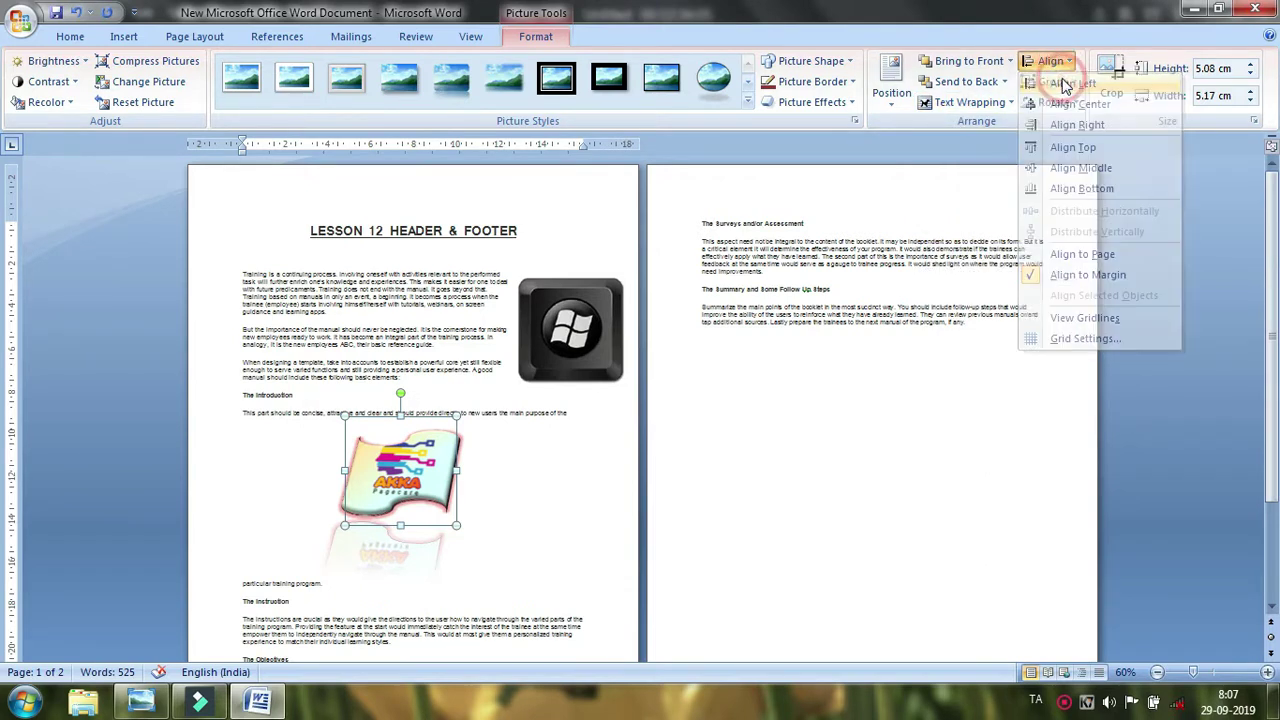
pyautogui.click(1068, 62)
pyautogui.click(1065, 97)
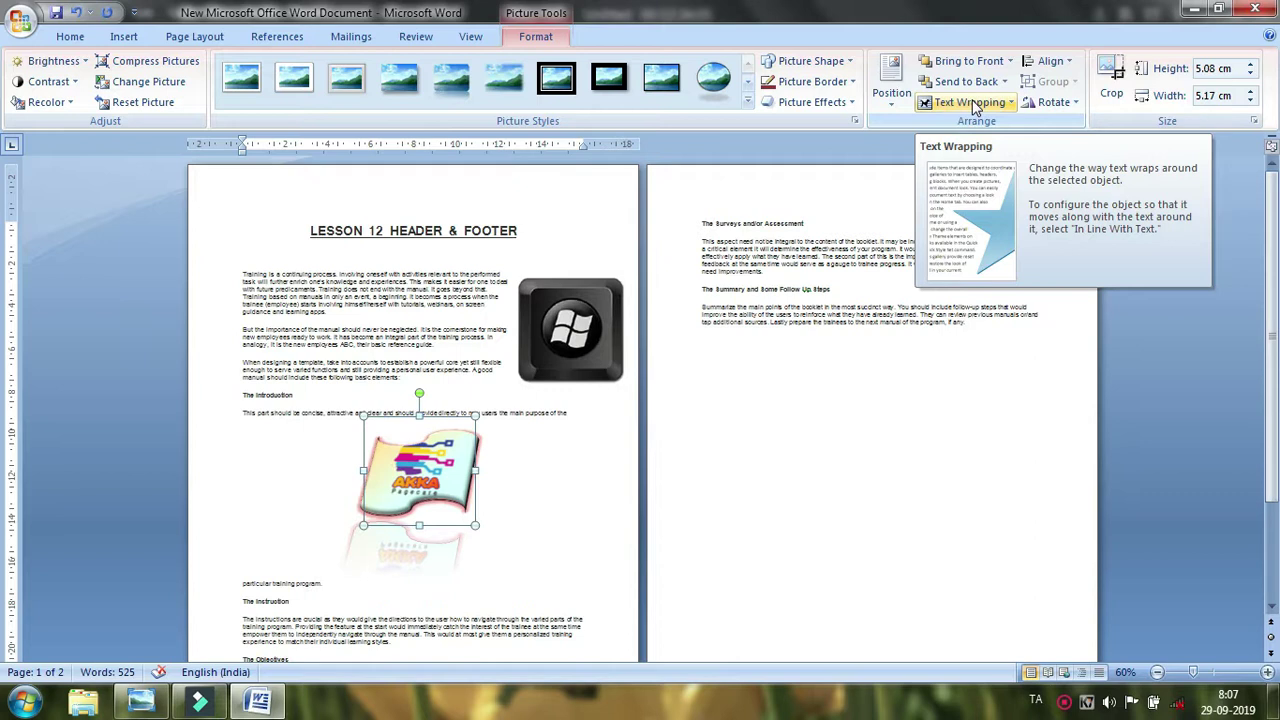
pyautogui.click(1052, 62)
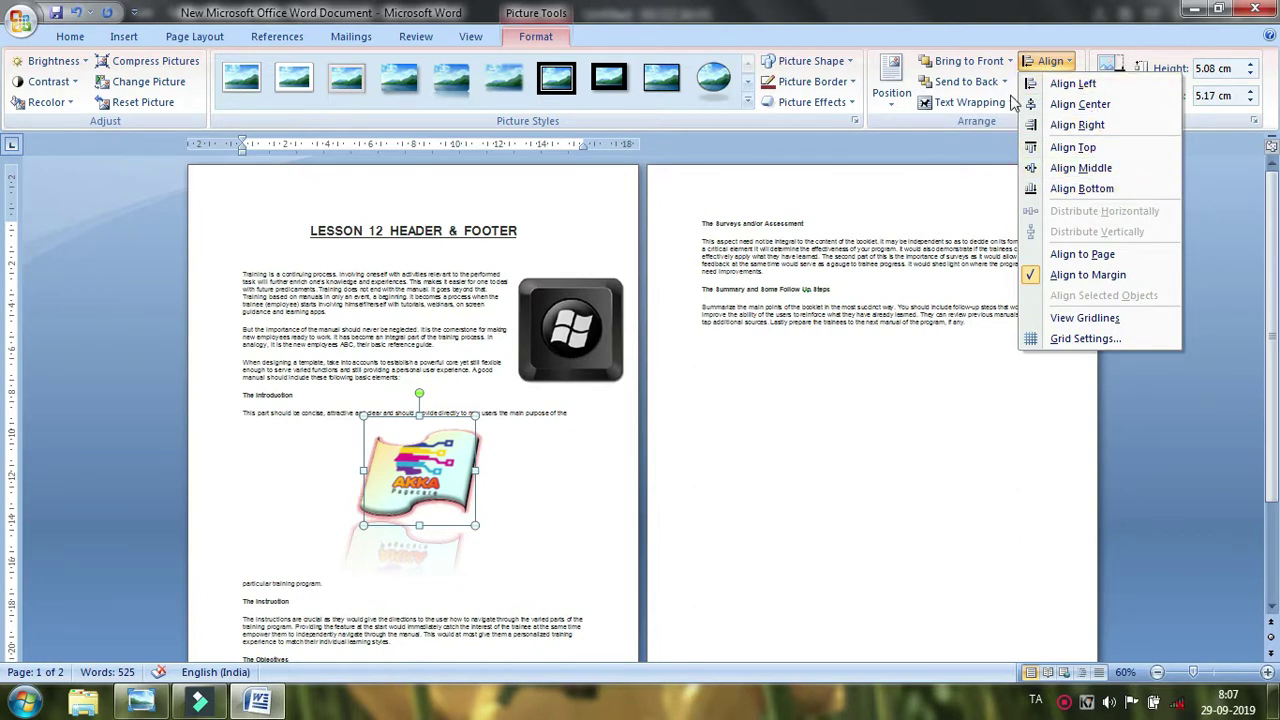
pyautogui.click(1073, 62)
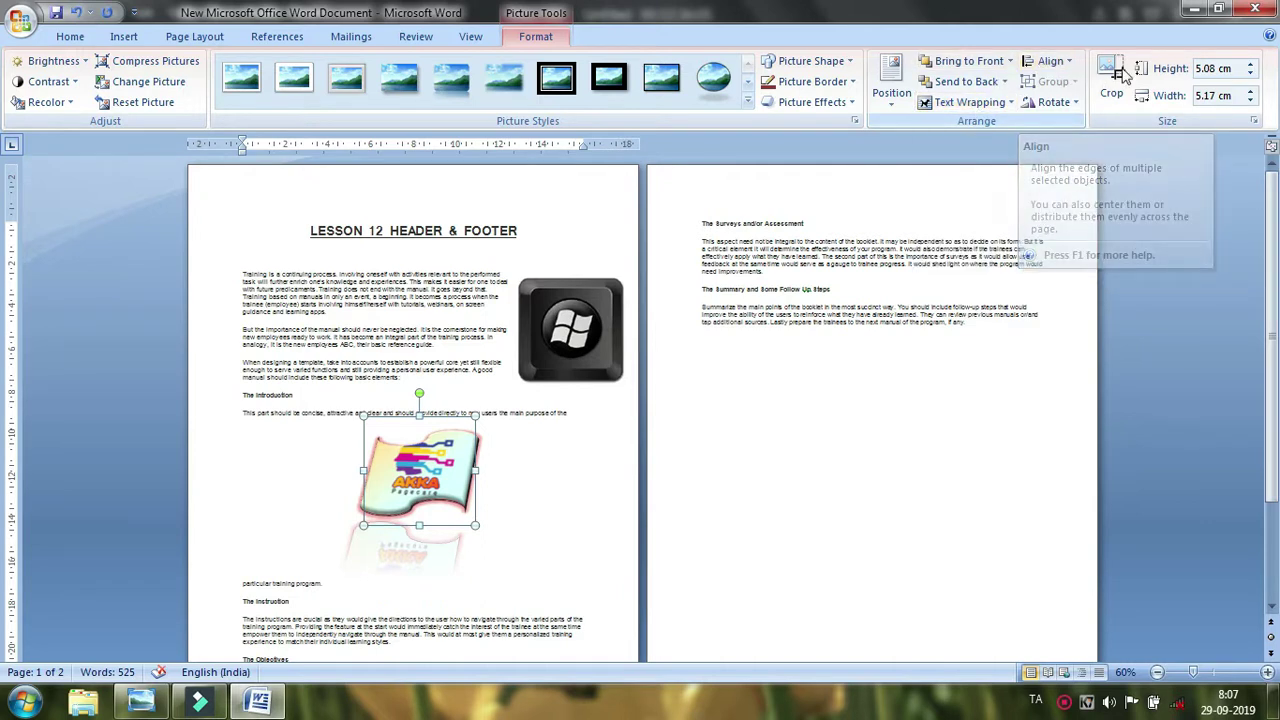
# Crop the logo to 3.9 × 4.35 cm, then loosen the crop to 4.29 × 4.72 cm.
pyautogui.click(1118, 102)
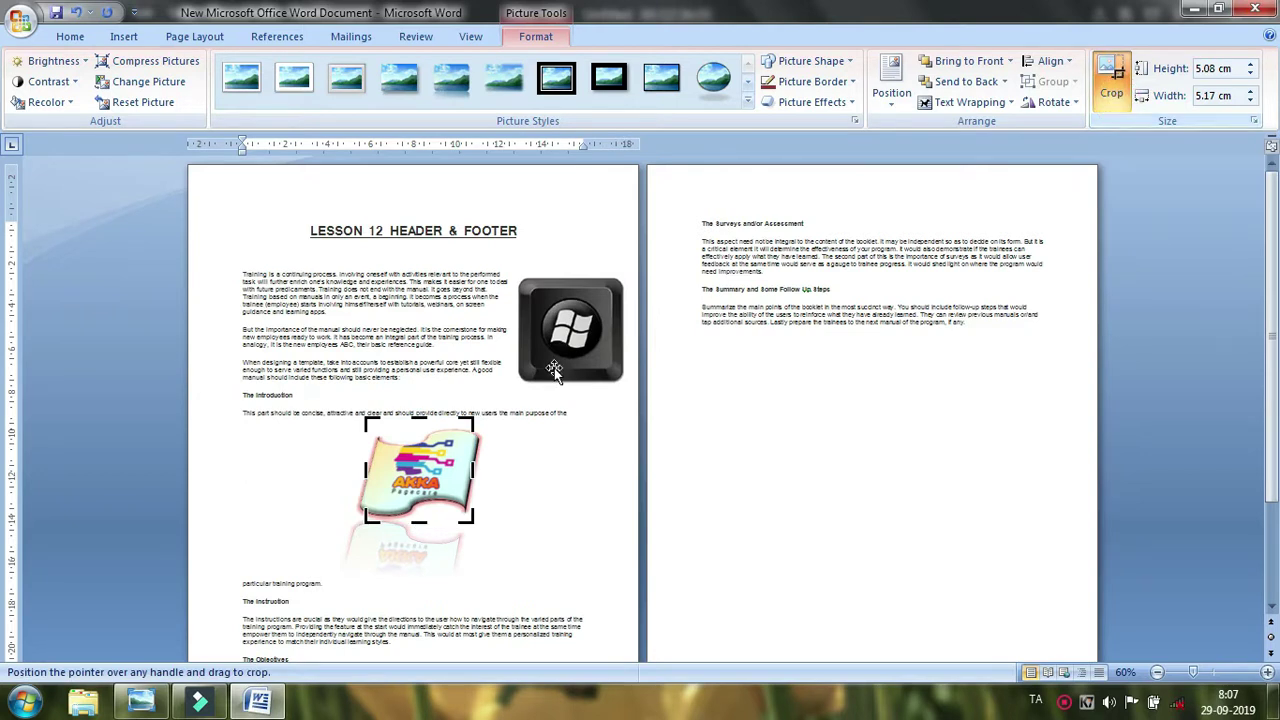
pyautogui.moveTo(470, 518); pyautogui.dragTo(443, 496)
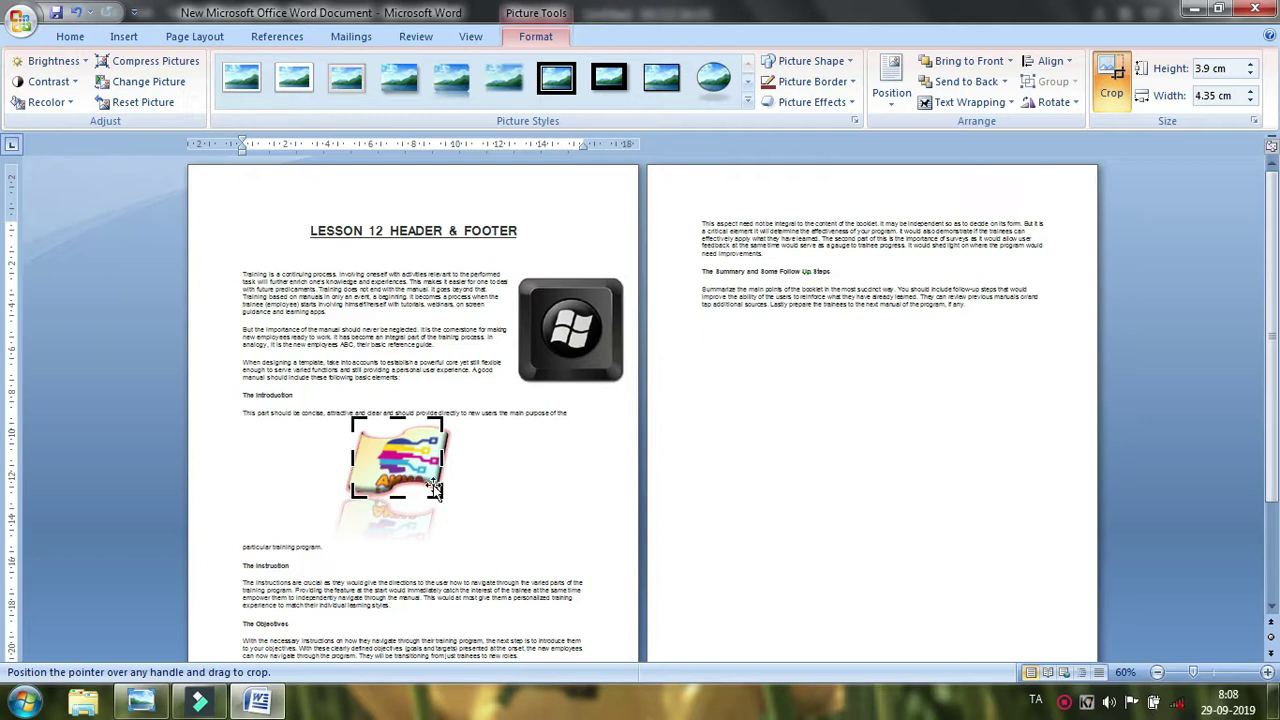
pyautogui.moveTo(436, 488)
pyautogui.mouseDown()
pyautogui.moveTo(477, 500)
pyautogui.moveTo(448, 506)
pyautogui.mouseUp()
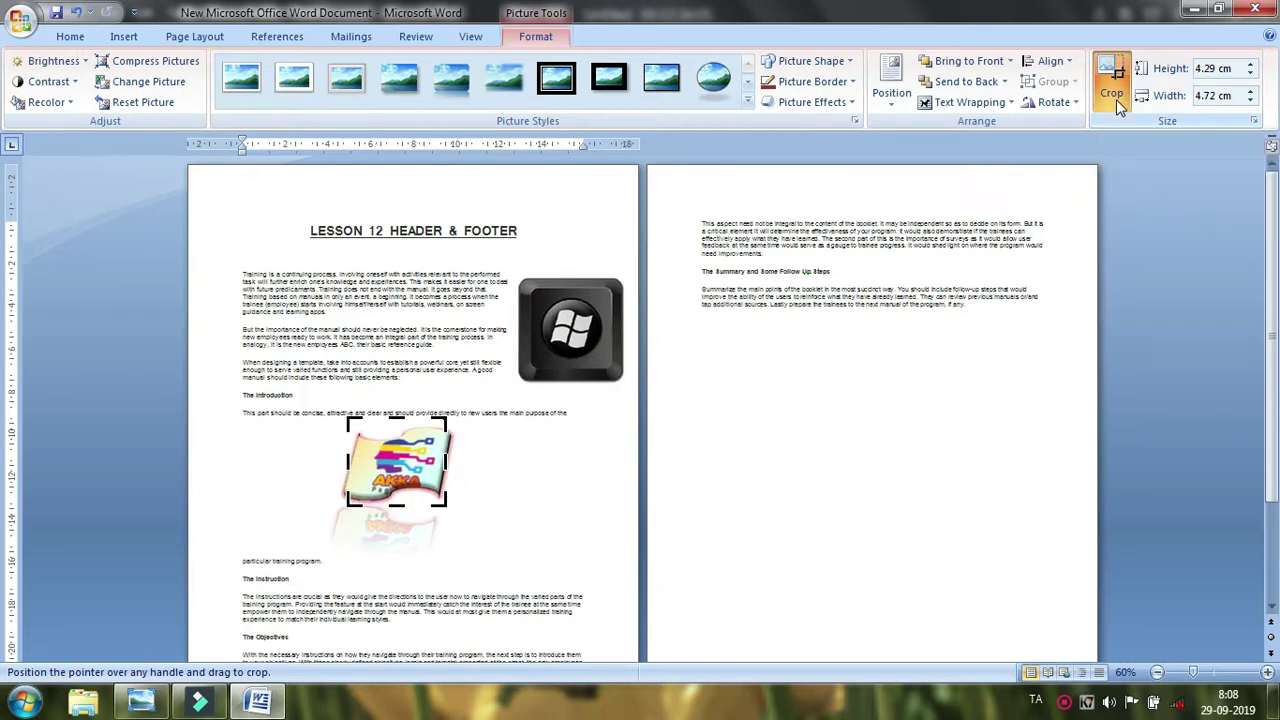
pyautogui.press('super+plus')
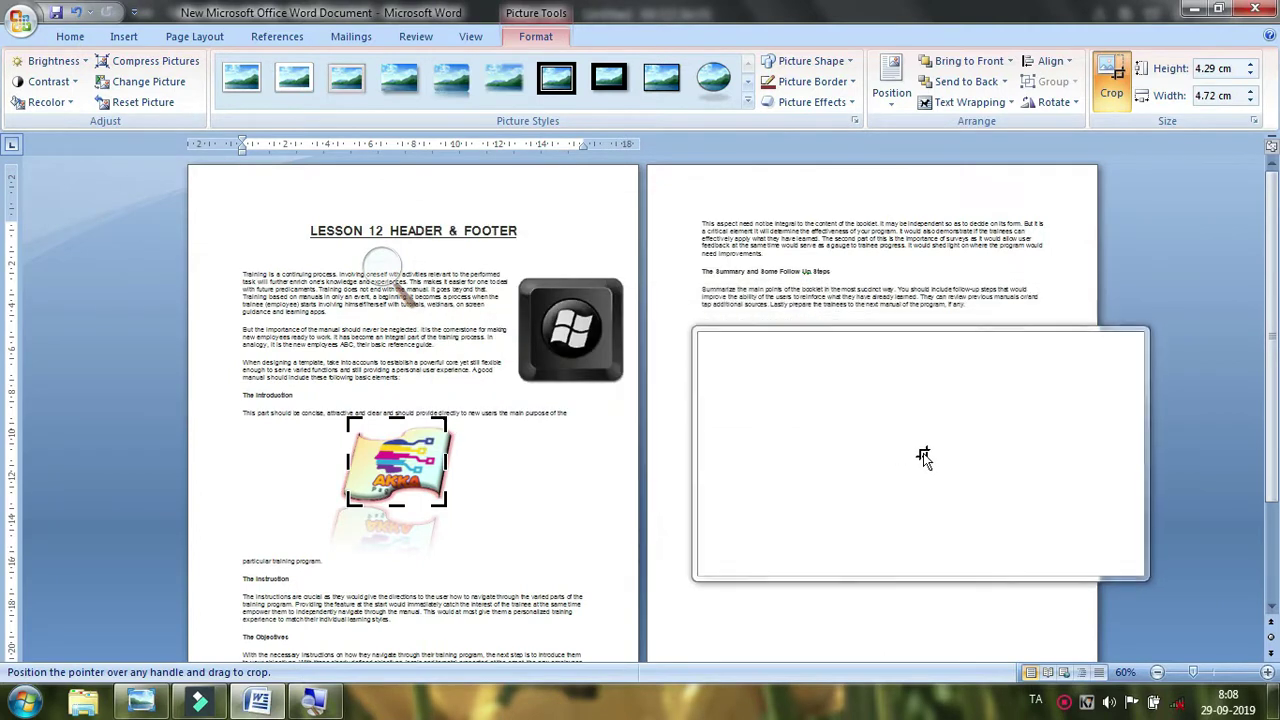
pyautogui.press('super+Escape')
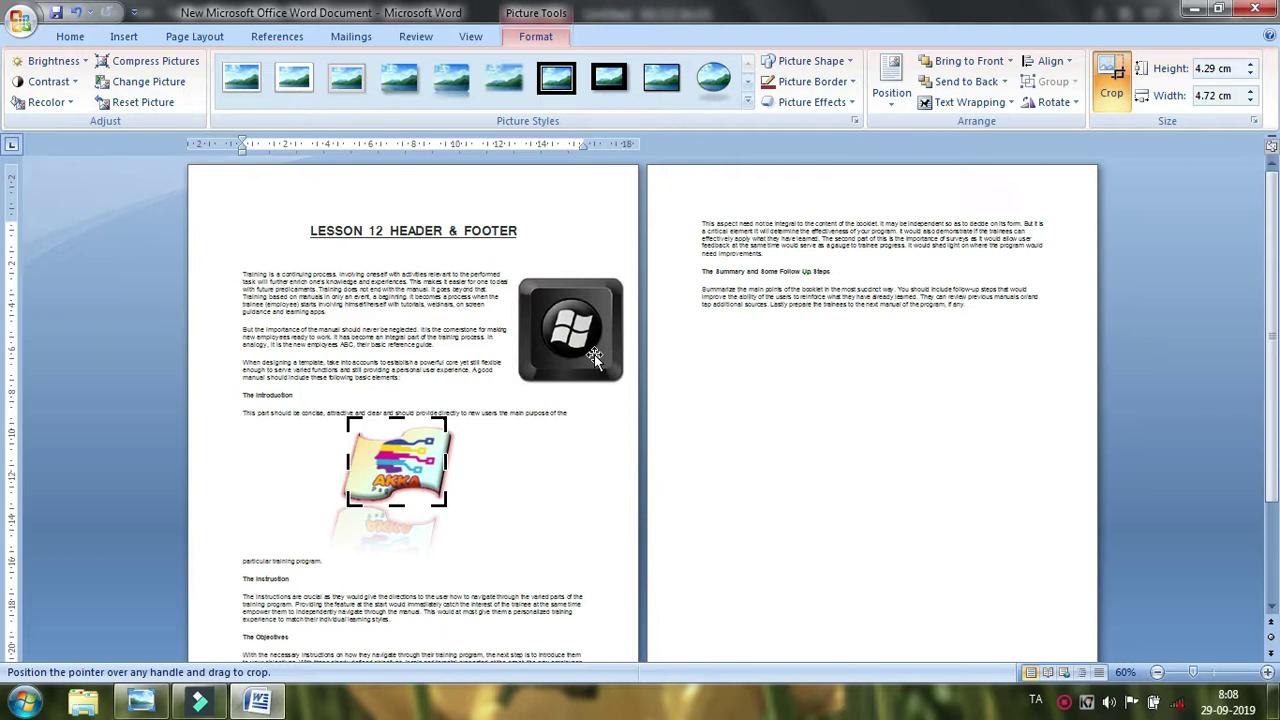
pyautogui.click(542, 254)
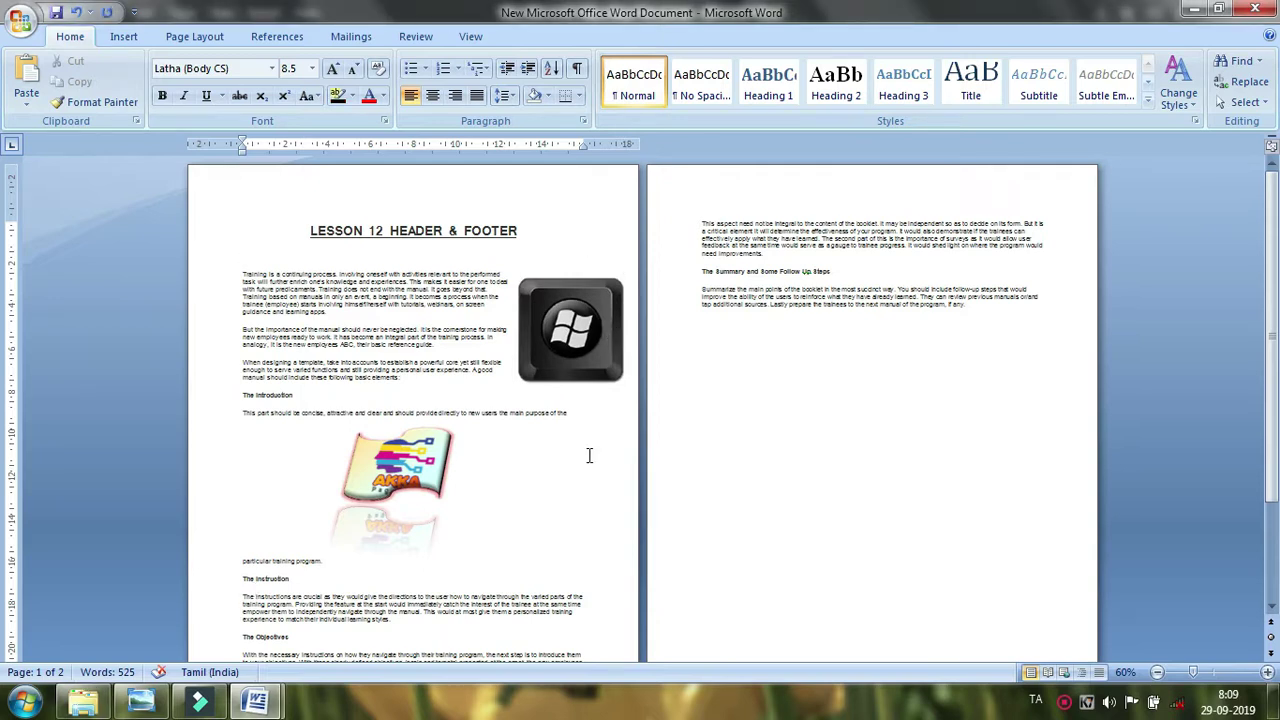
# Select the Windows key picture and switch to the Insert ribbon.
pyautogui.click(545, 330)
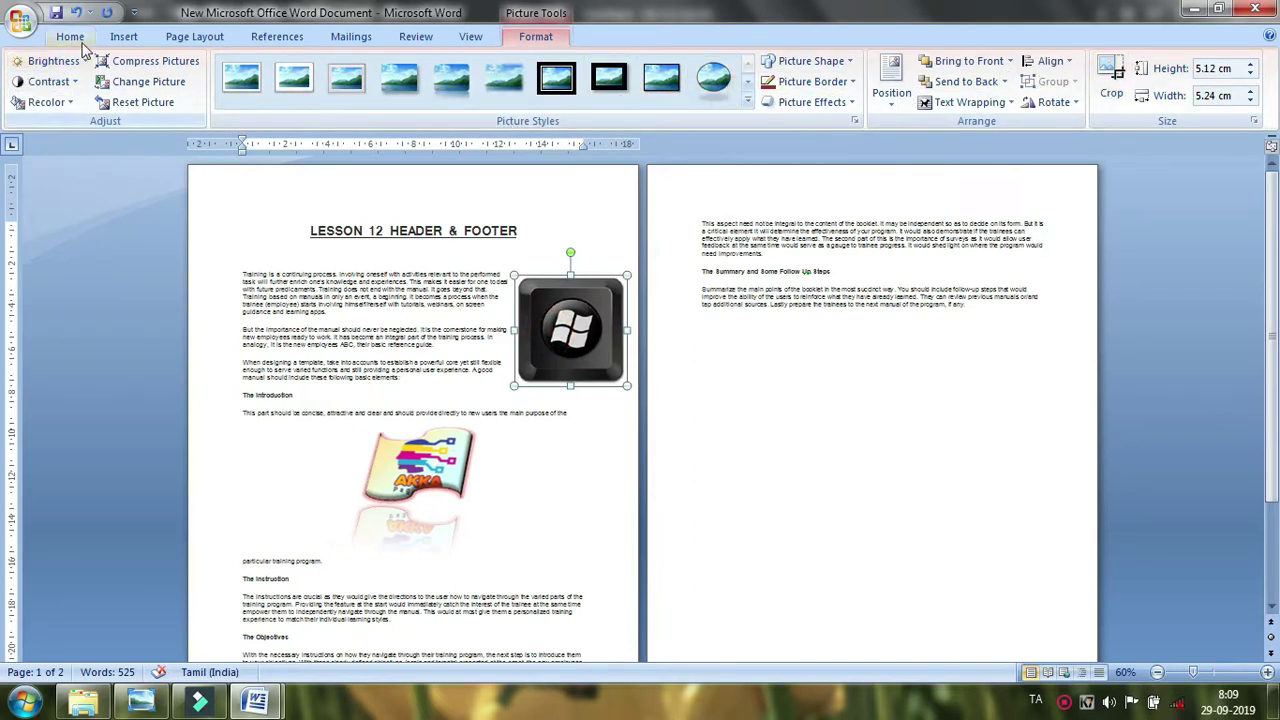
pyautogui.click(122, 36)
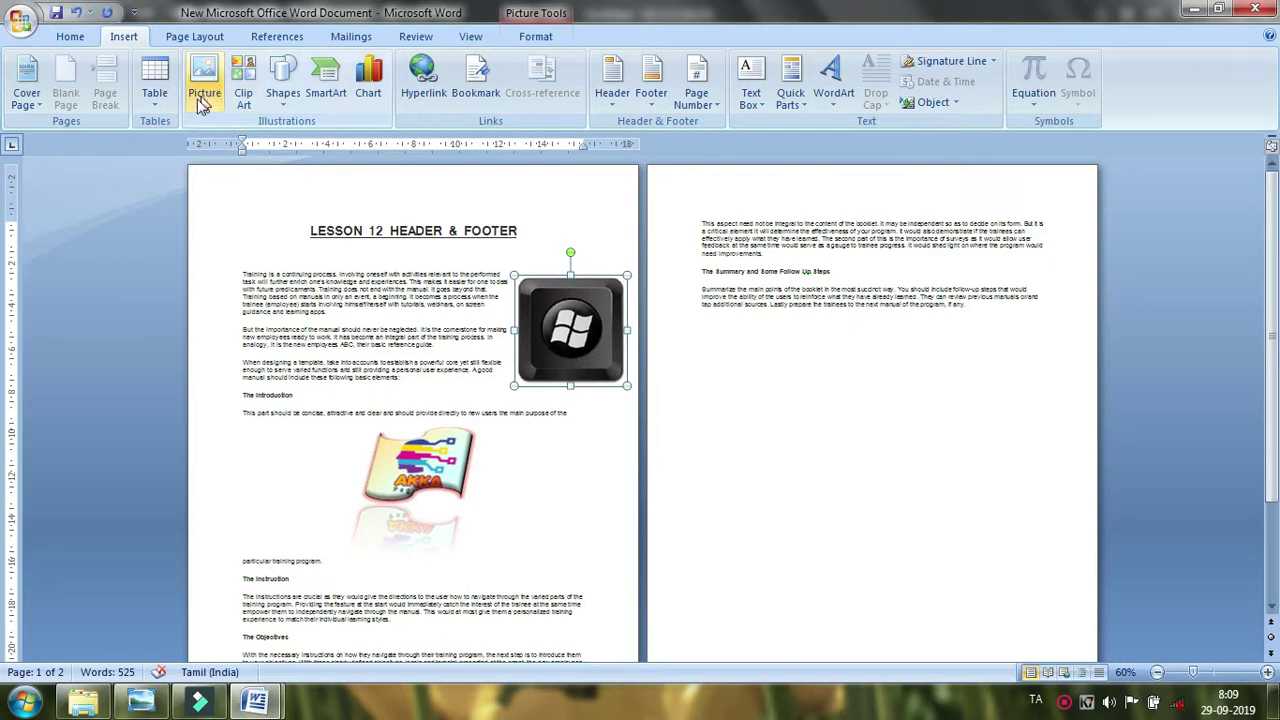